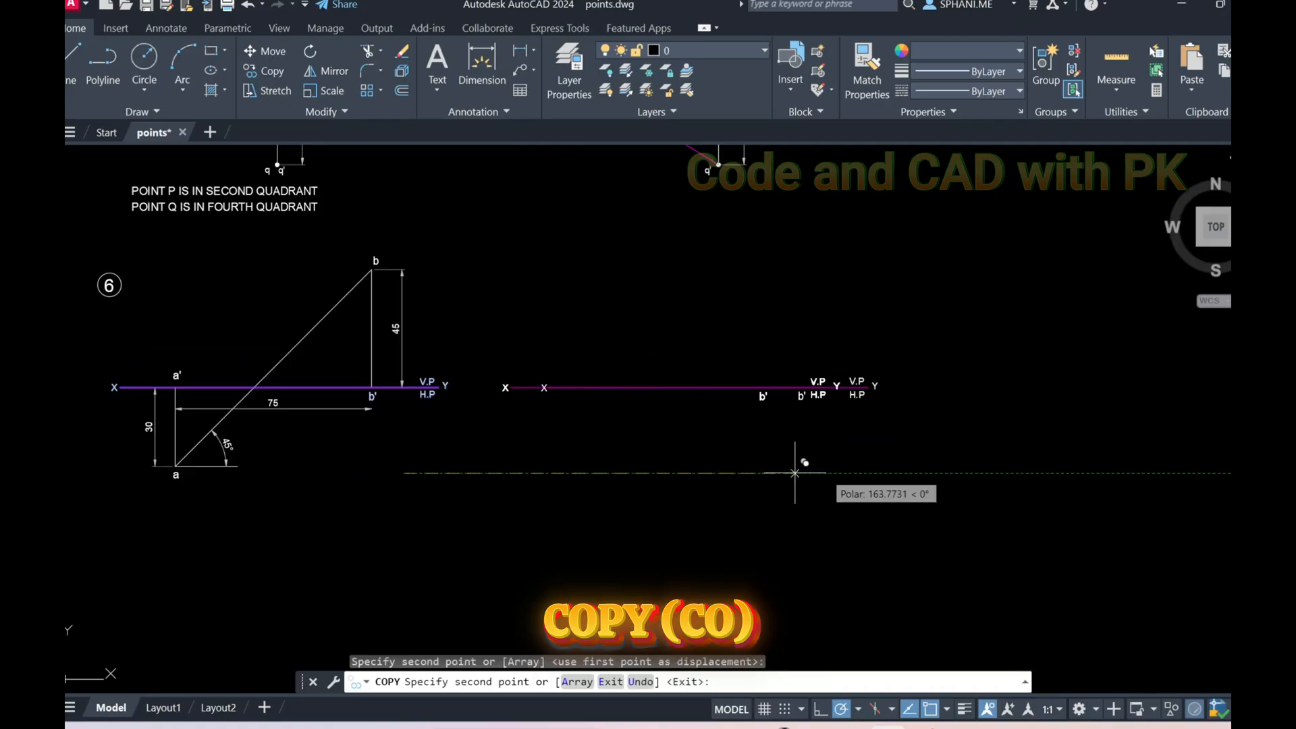
Place the copy of the XY line and its labels beside figure 6, and erase the copied b' label.
left_click(792, 316)
left_click(845, 393)
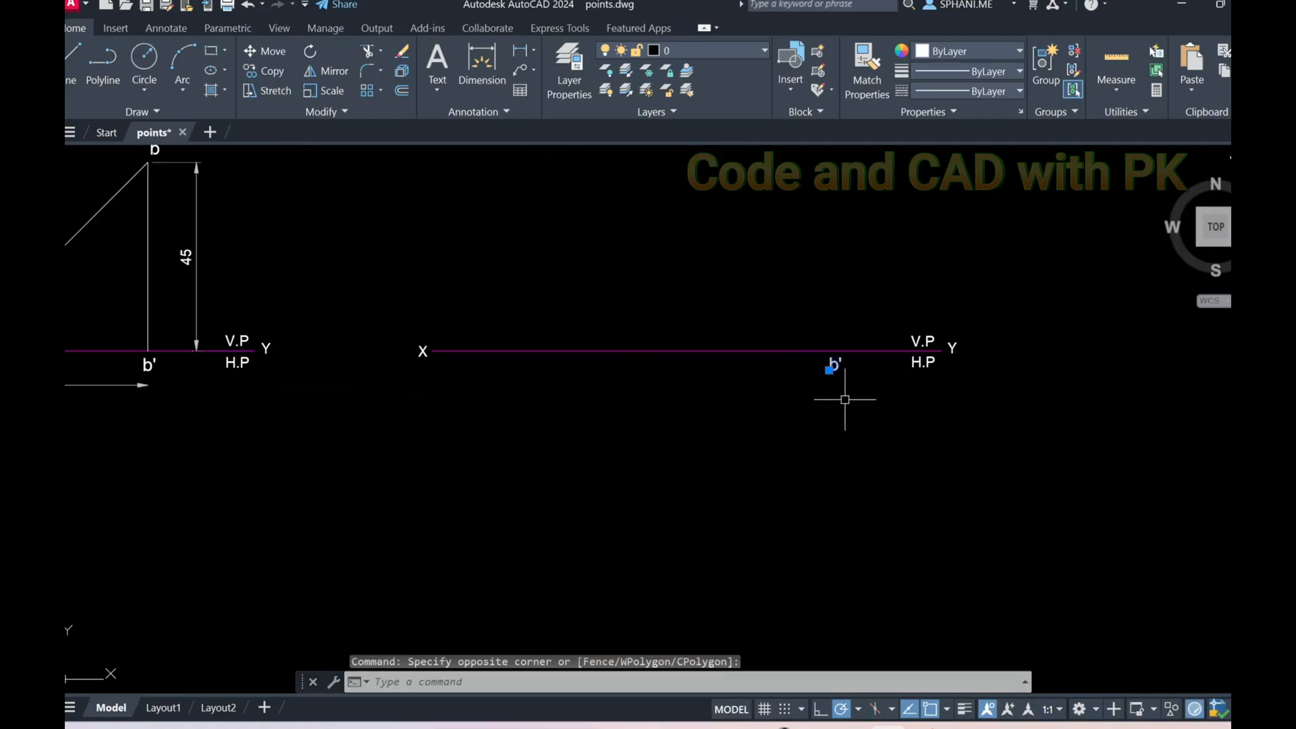
type("e")
key("Return")
scroll(707, 382, "down", 3)
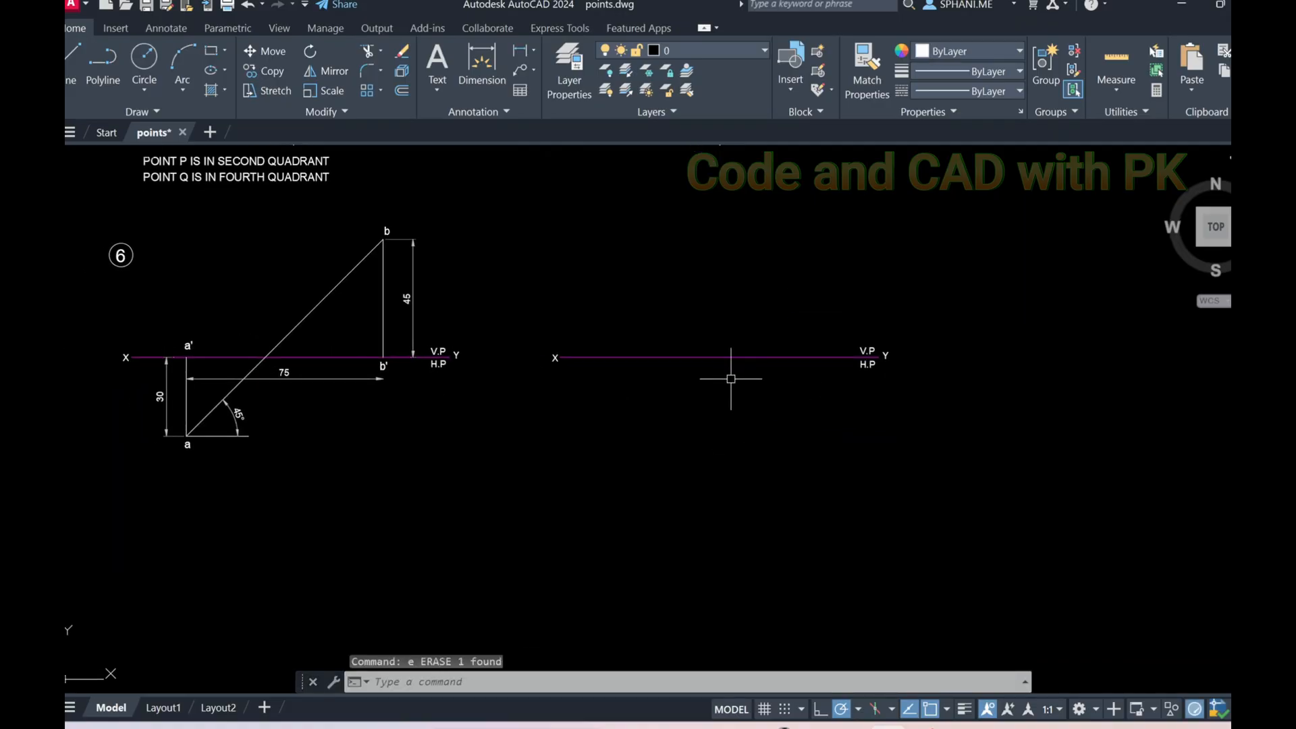
Draw a vertical line crossing the copied XY line at its midpoint, extending about equally above and below it.
type("l")
key("Return")
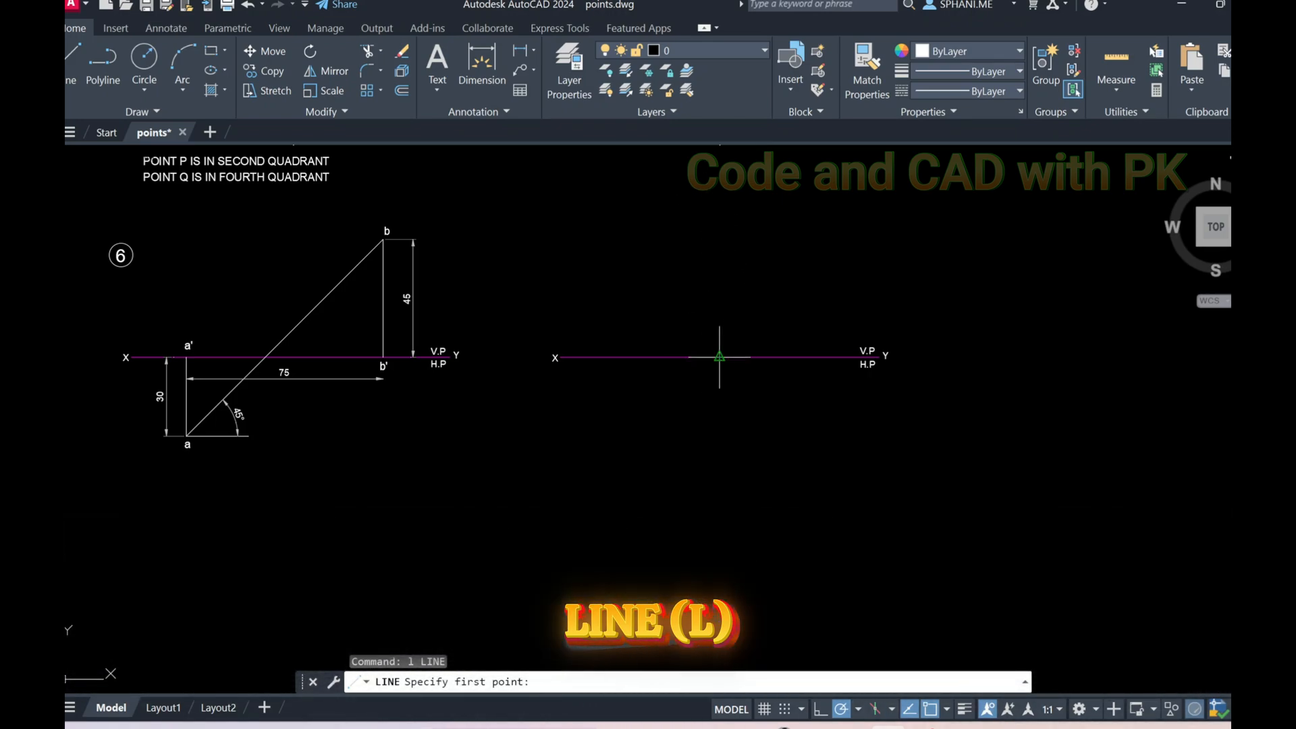
left_click(720, 213)
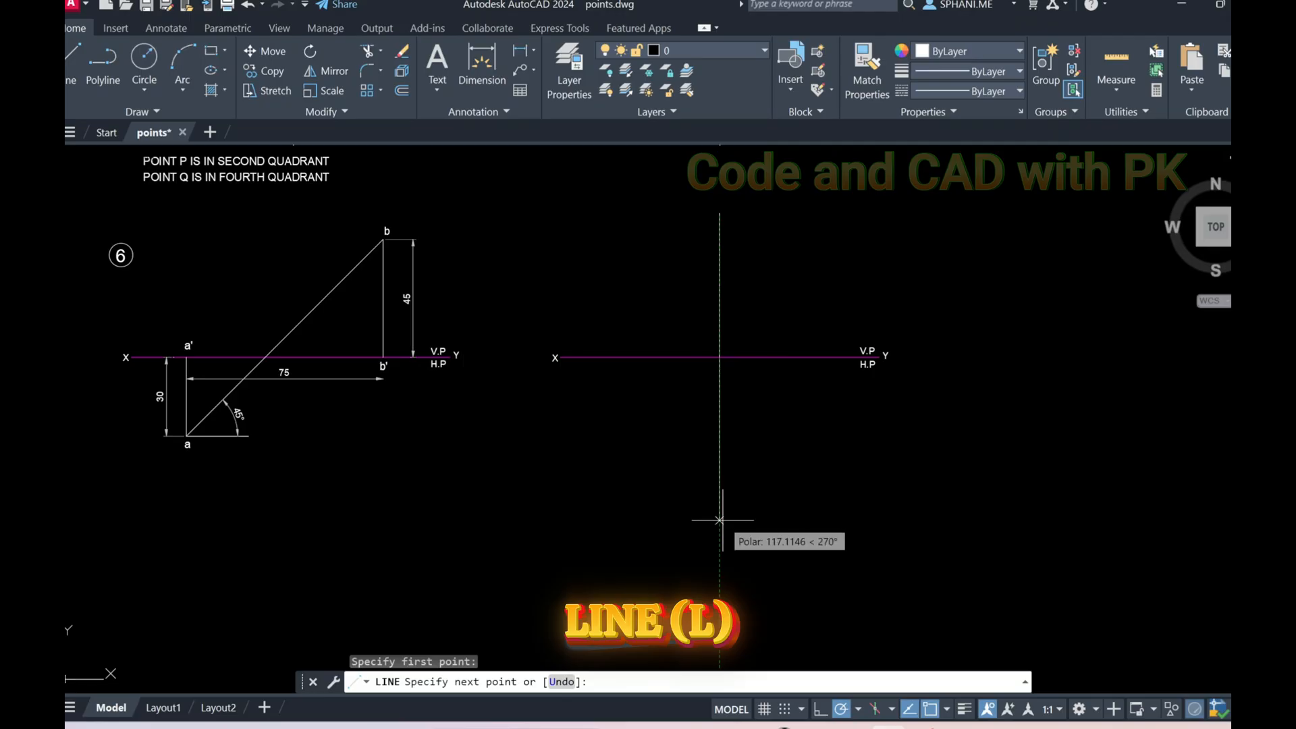
left_click(720, 504)
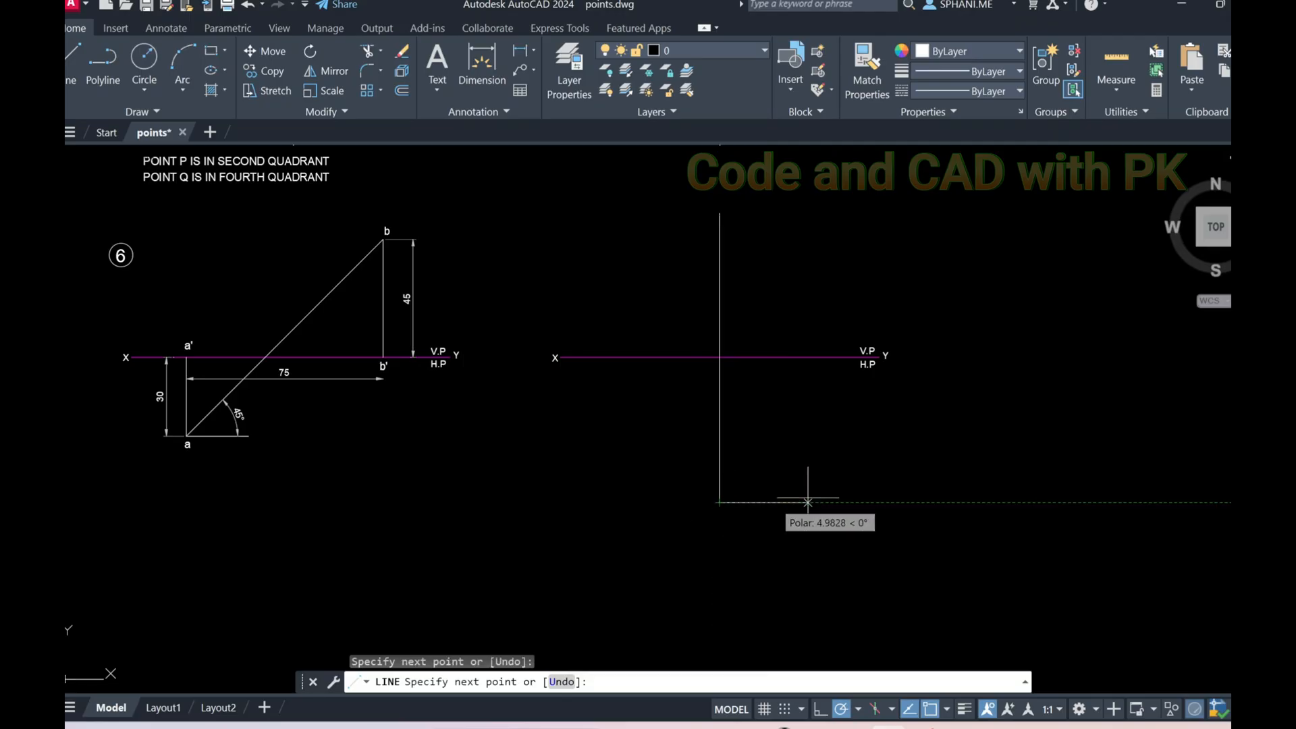
key("Escape")
Match the new vertical line's properties to those of the magenta XY line.
middle_click_drag(767, 397, 767, 447)
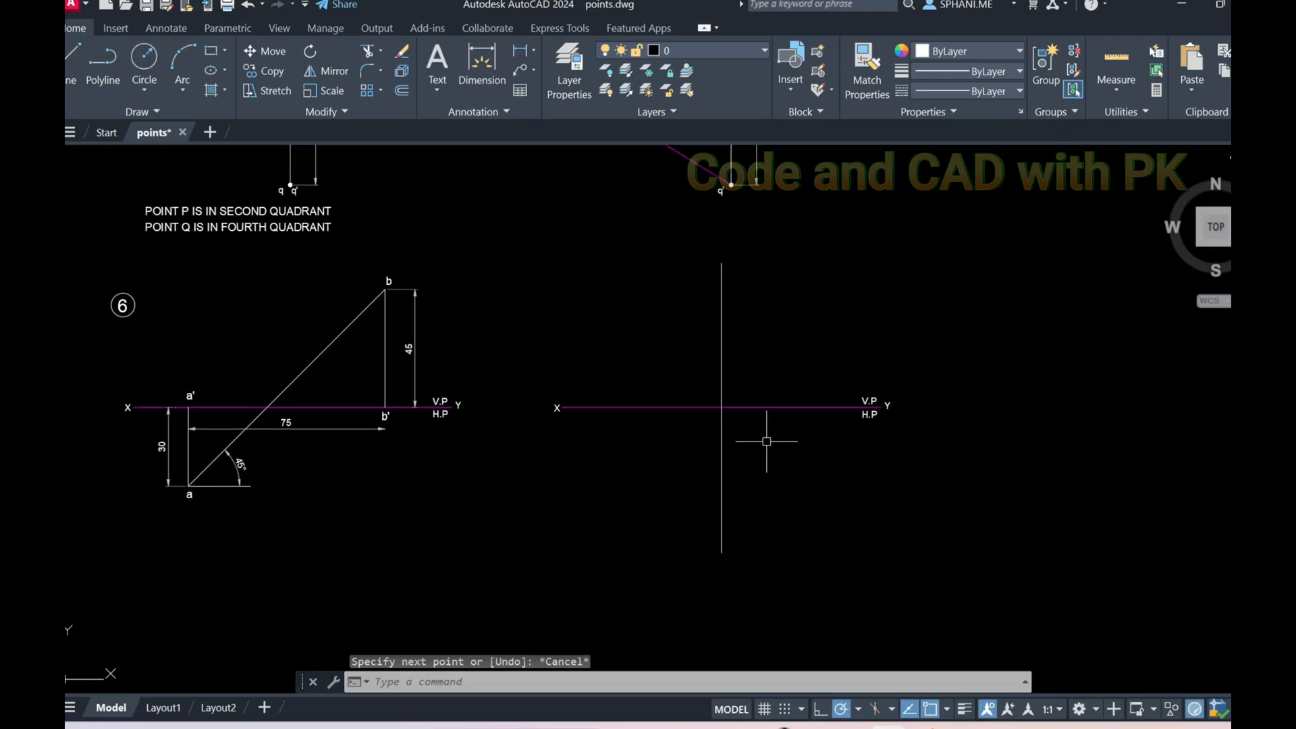
type("ma")
key("Return")
left_click(754, 408)
left_click(718, 428)
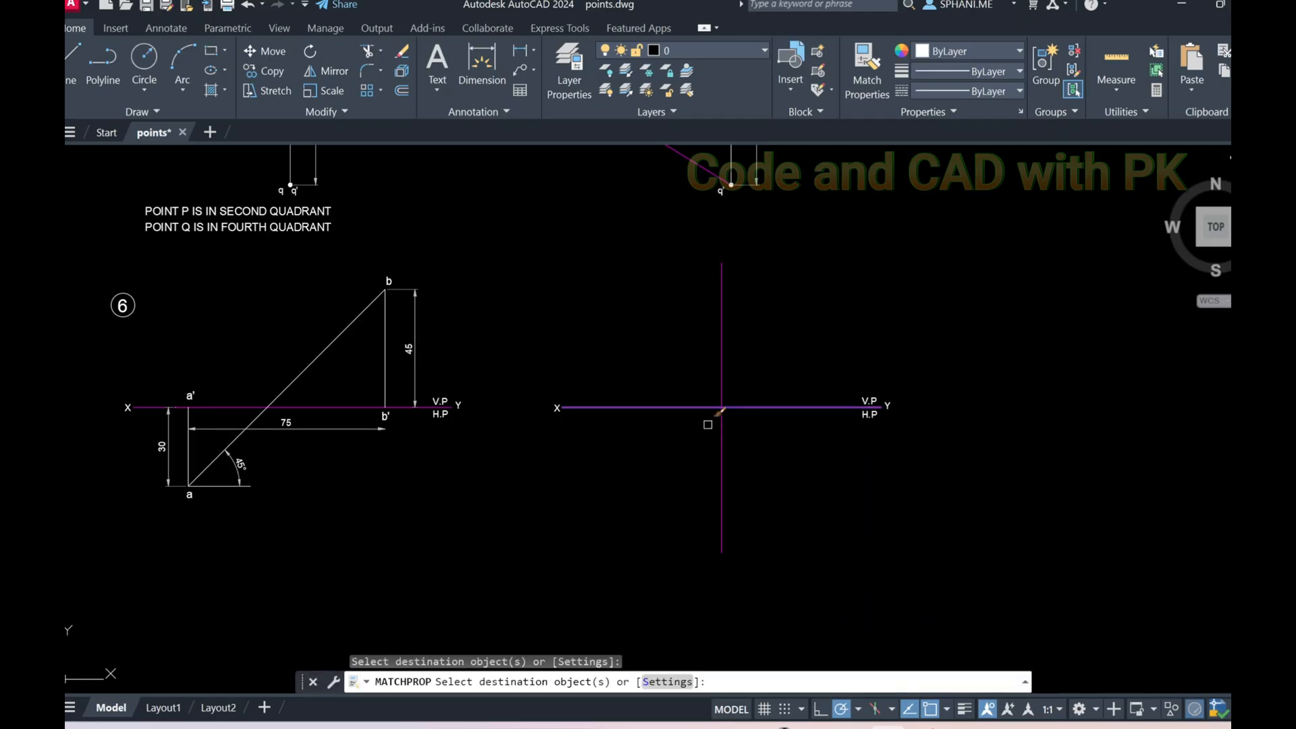
key("Escape")
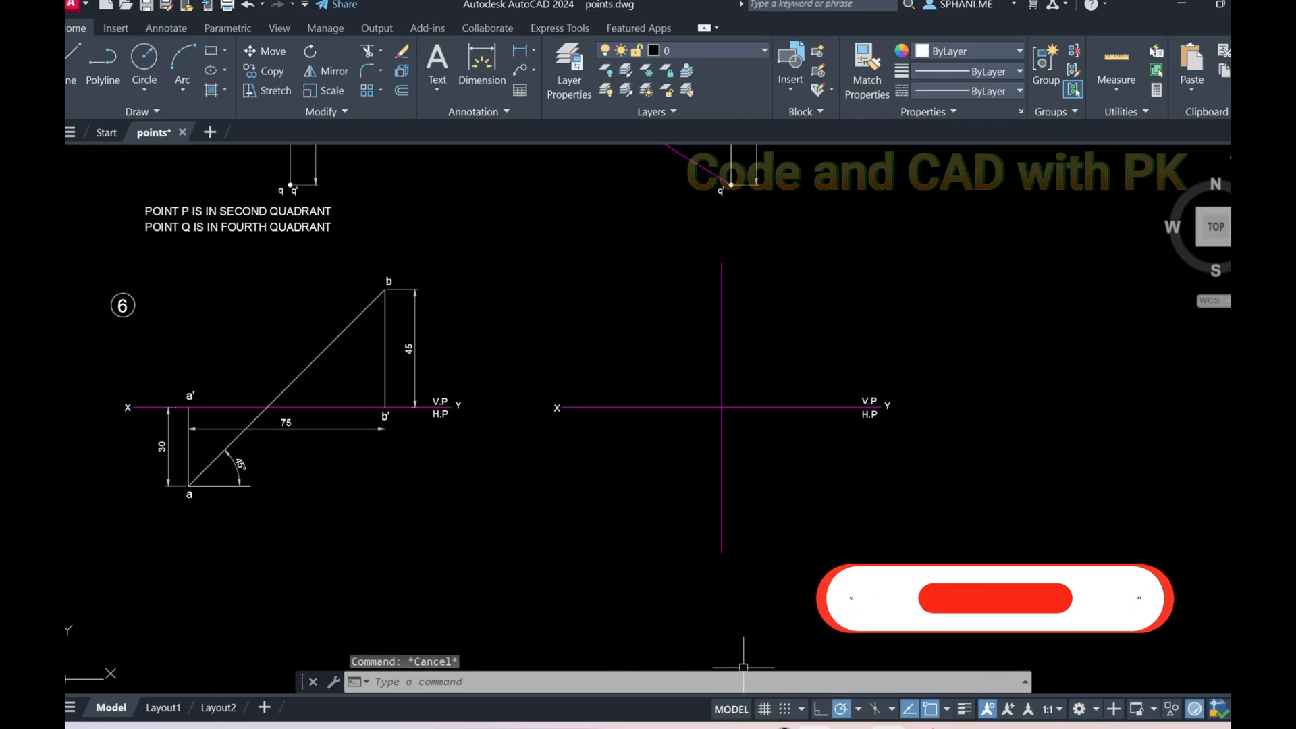
Check the quadrant sketch in Microsoft Whiteboard, and move the V.P label to the upper end of the vertical line.
left_click(814, 728)
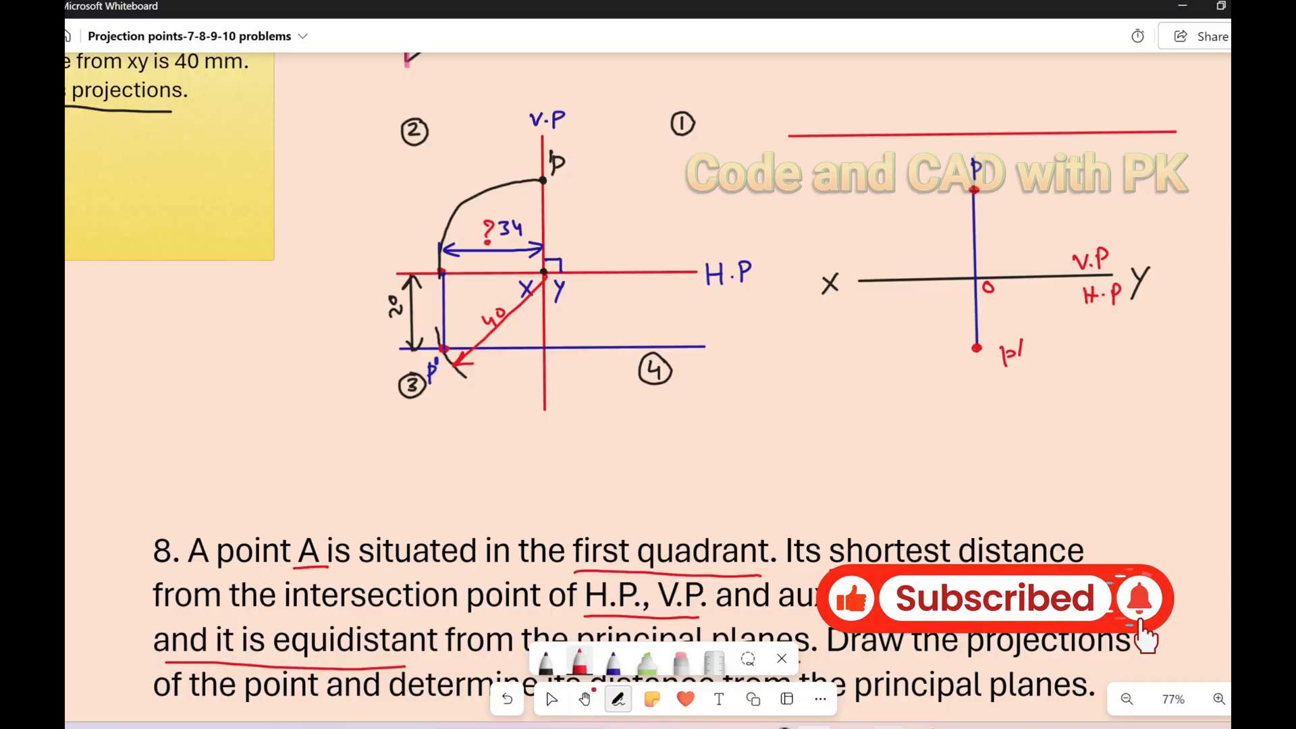
left_click(888, 728)
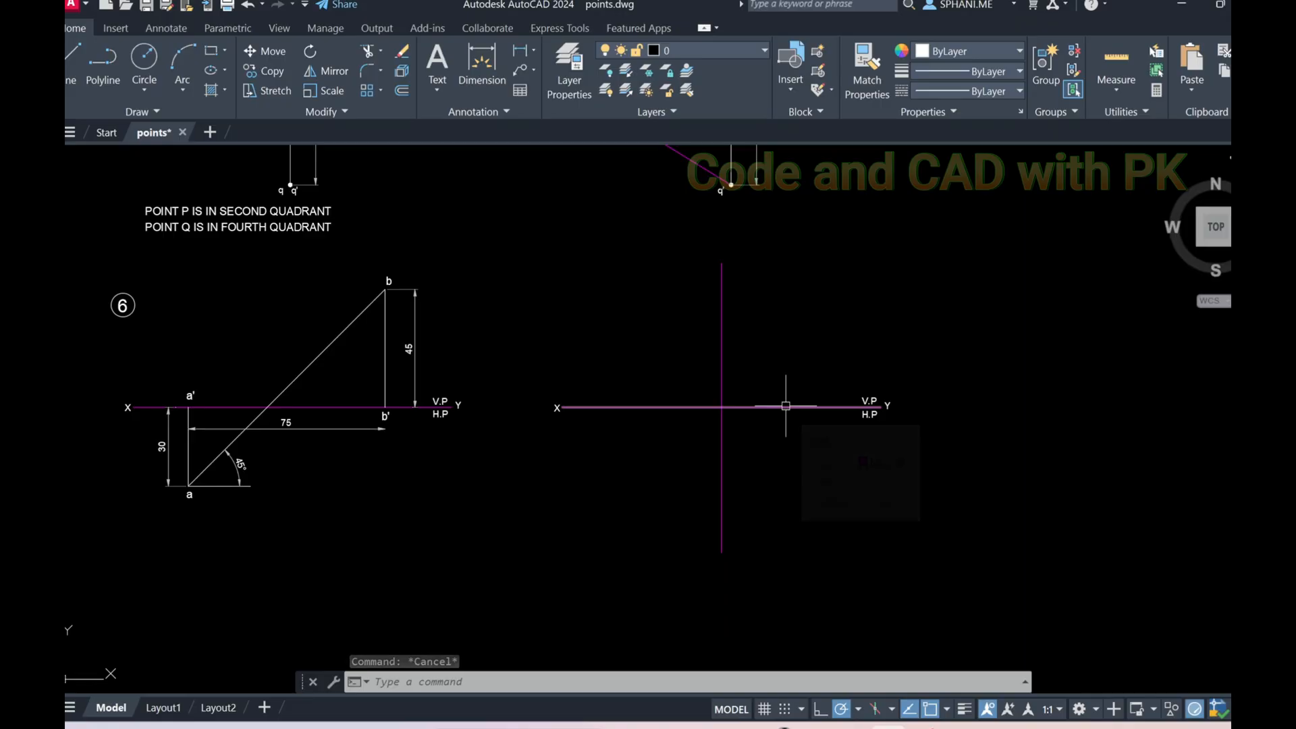
type("m")
key("Return")
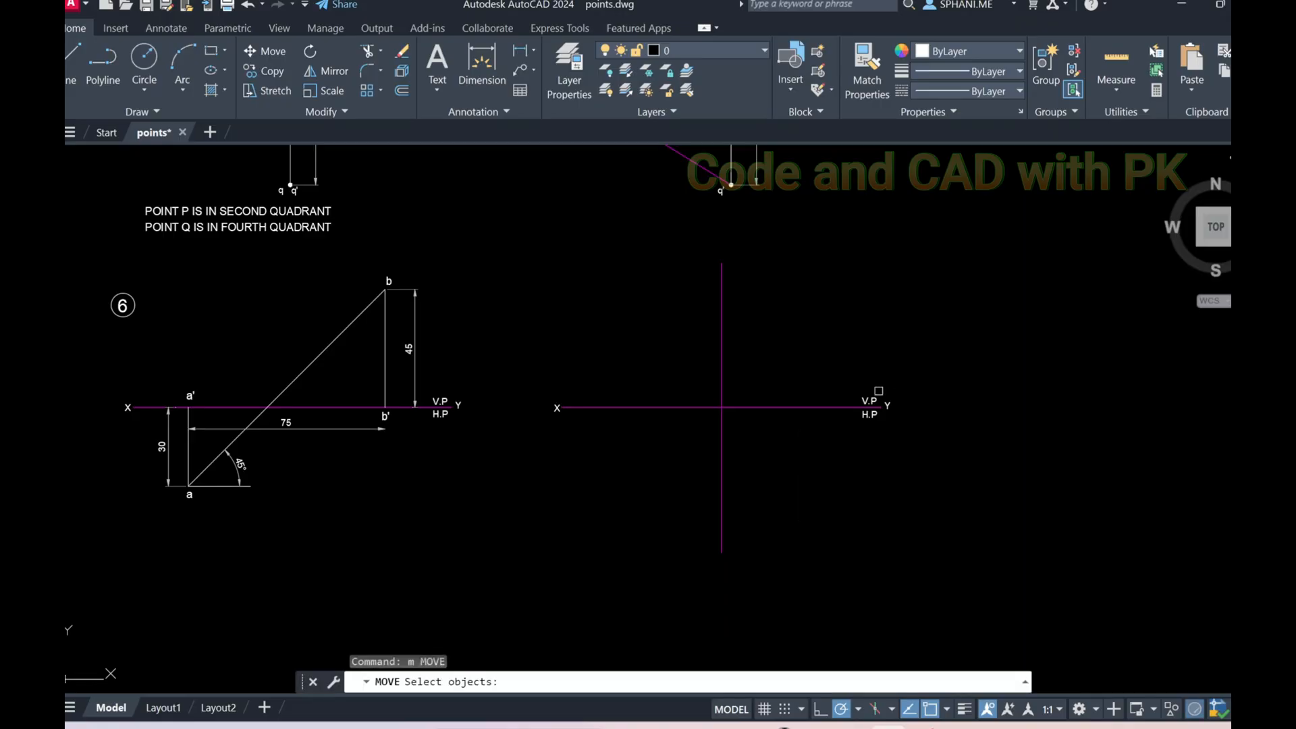
left_click(862, 397)
key("Return")
left_click(1011, 445)
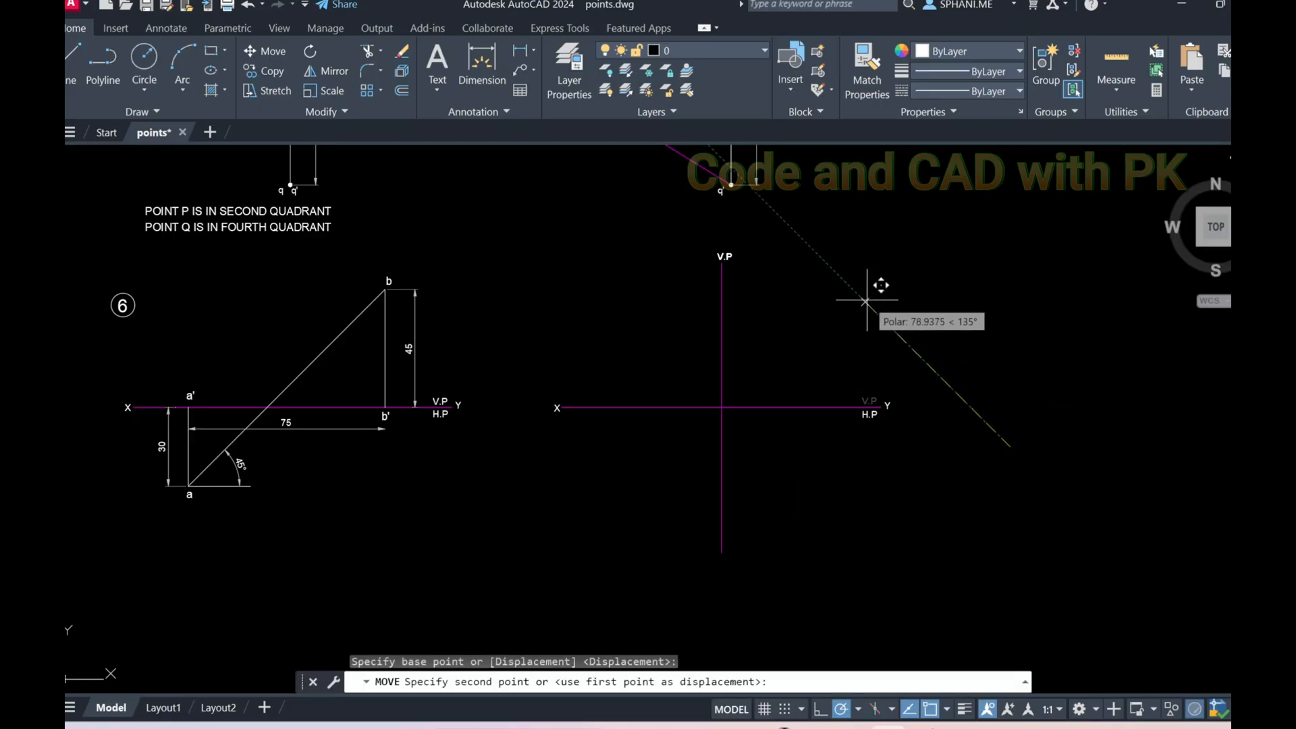
left_click(863, 317)
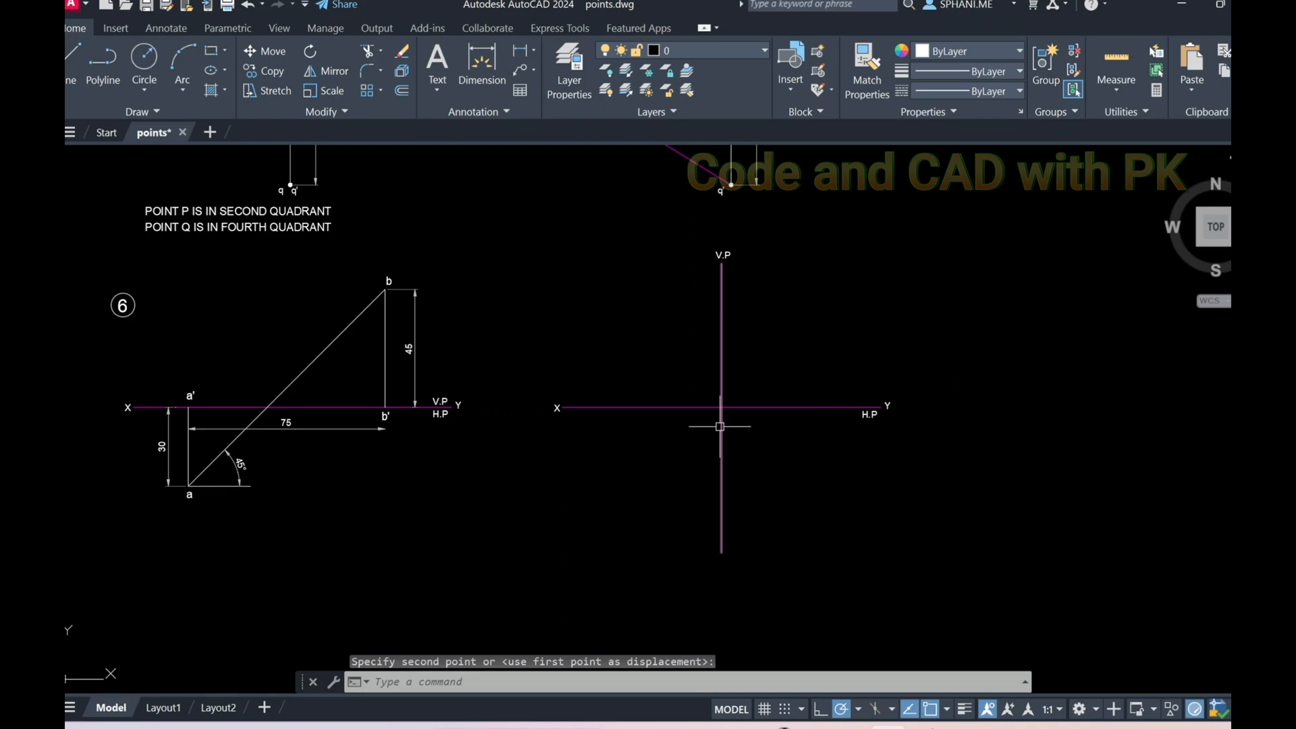
Check the sketch in Microsoft Whiteboard again, and offset the horizontal XY line downward by 20.
scroll(716, 426, "up", 2)
middle_click_drag(727, 428, 773, 426)
key("Escape")
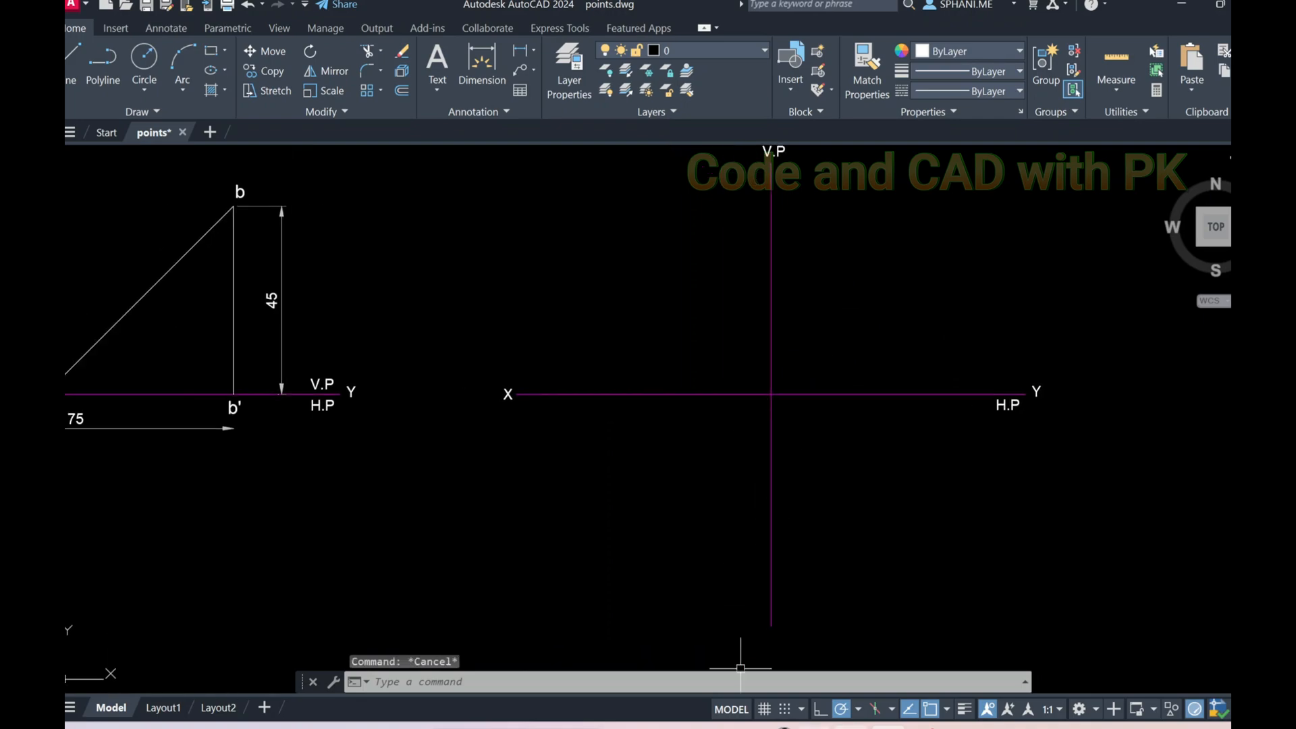
left_click(811, 727)
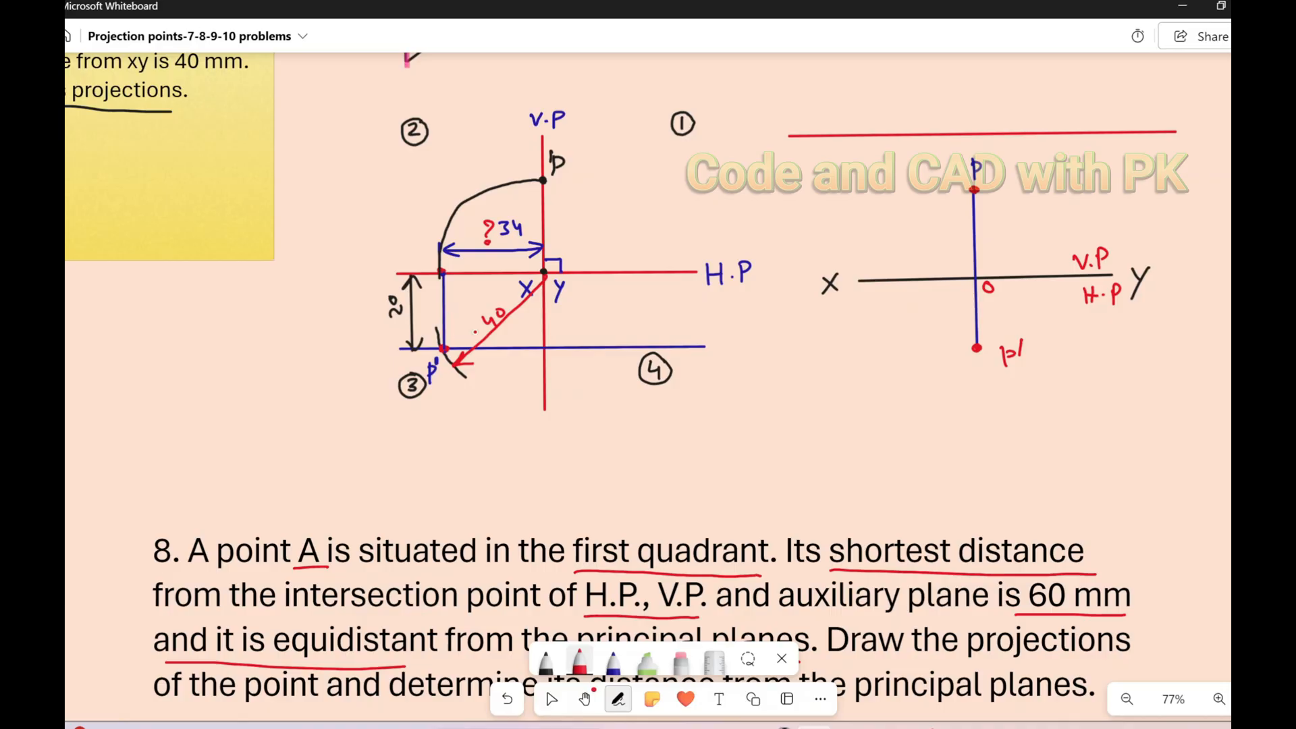
left_click(1181, 6)
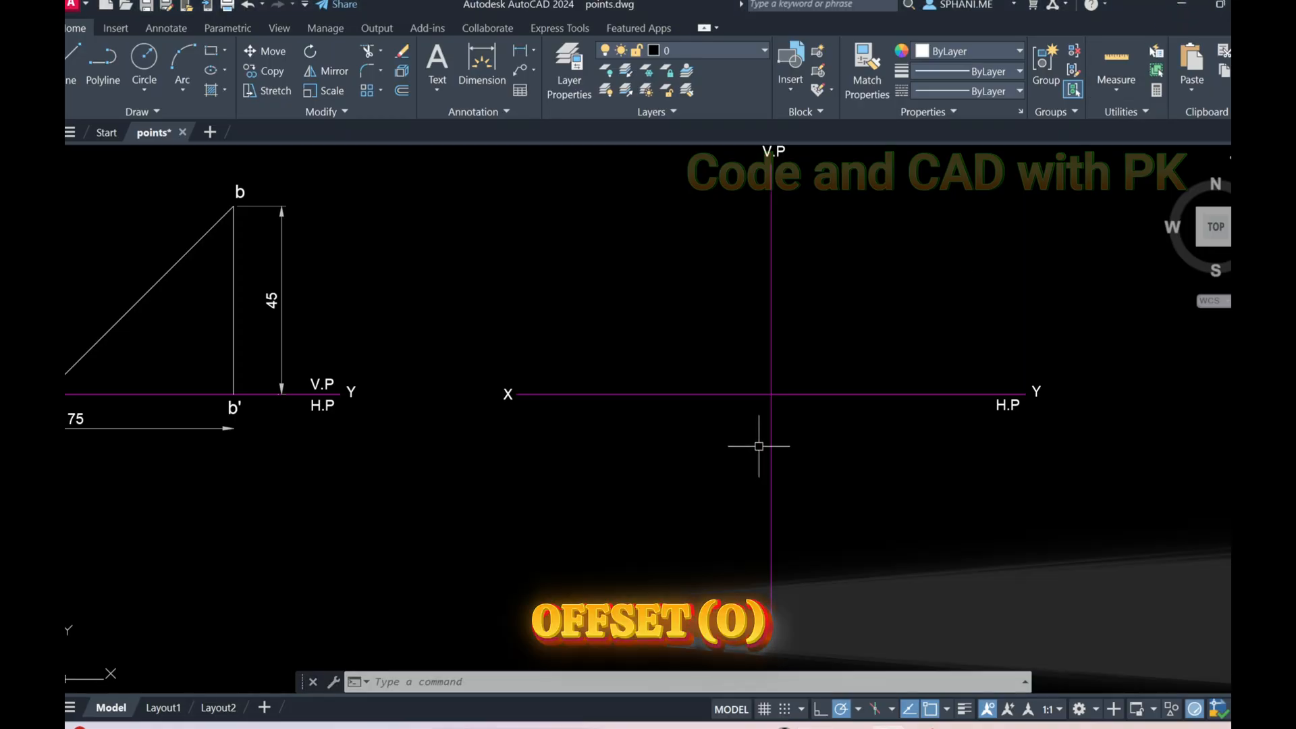
type("o")
key("Return")
type("20")
key("Return")
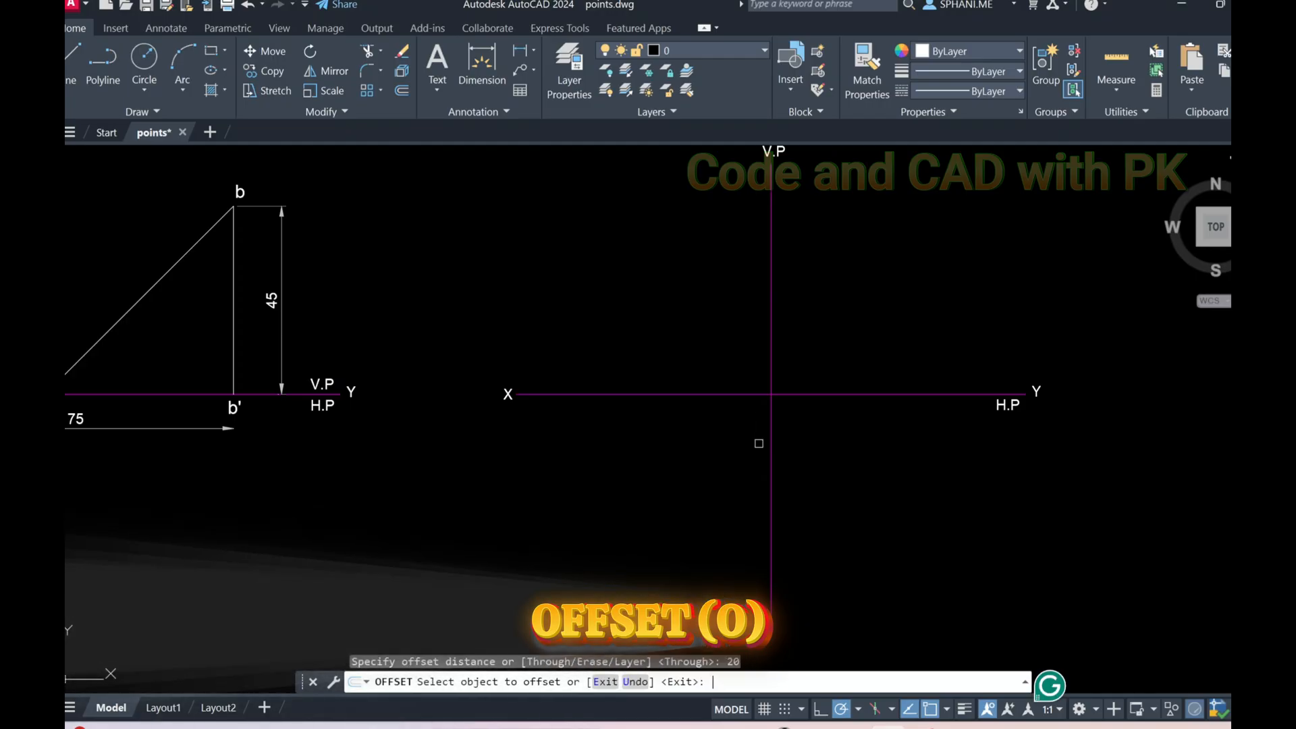
left_click(832, 395)
left_click(825, 478)
key("Escape")
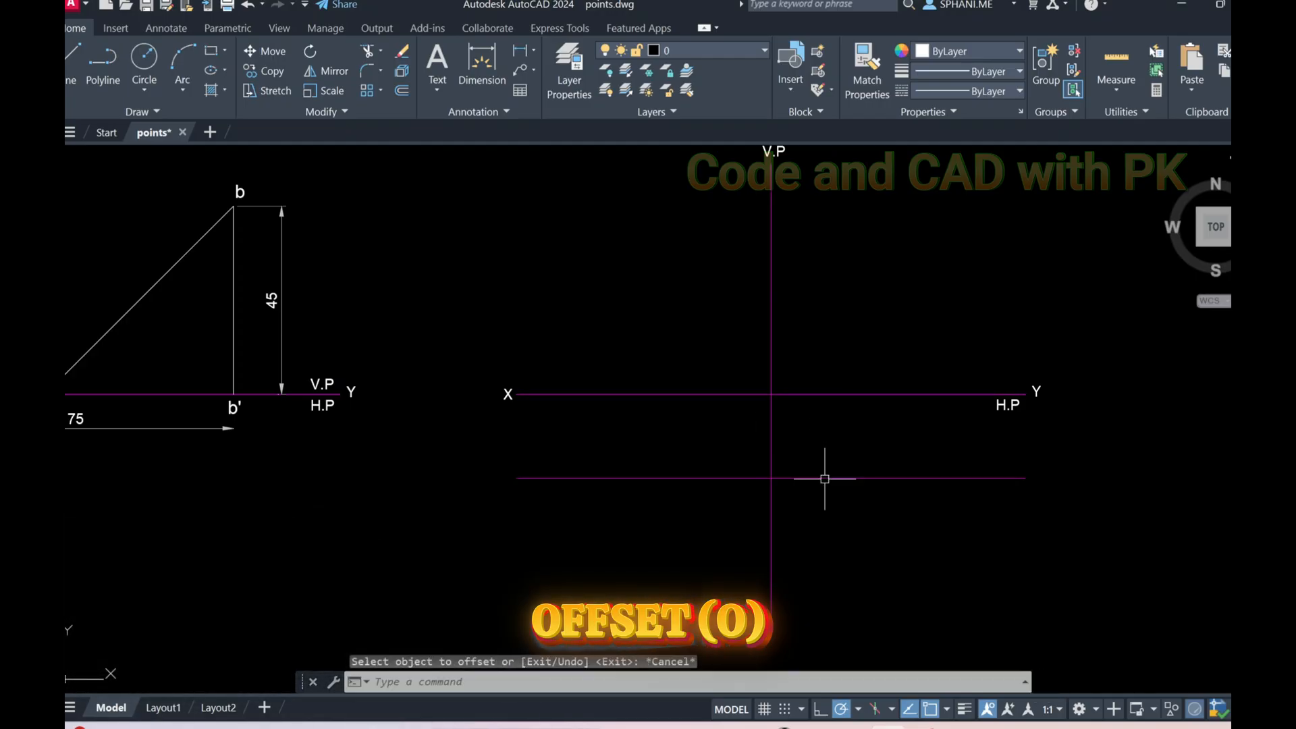
Set the colour of the offset line below XY to ByLayer.
left_click(825, 478)
left_click(1004, 52)
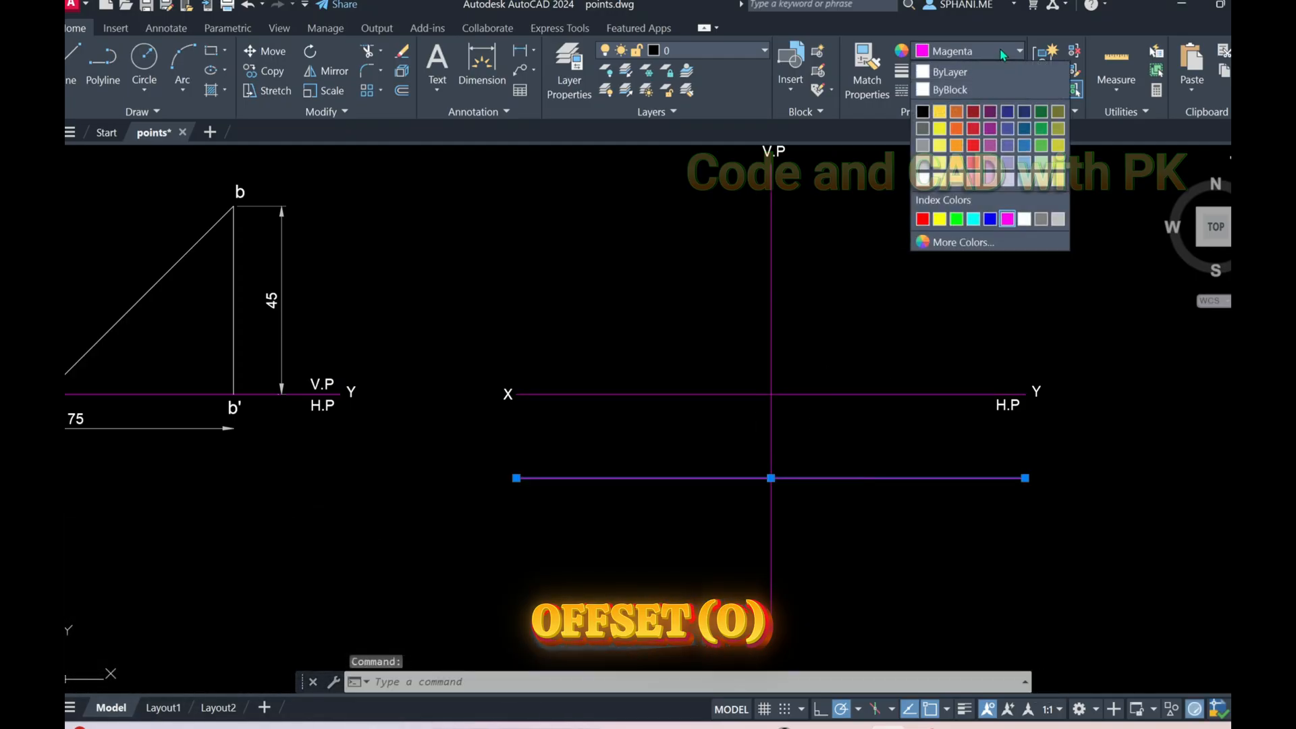
left_click(951, 68)
key("Escape")
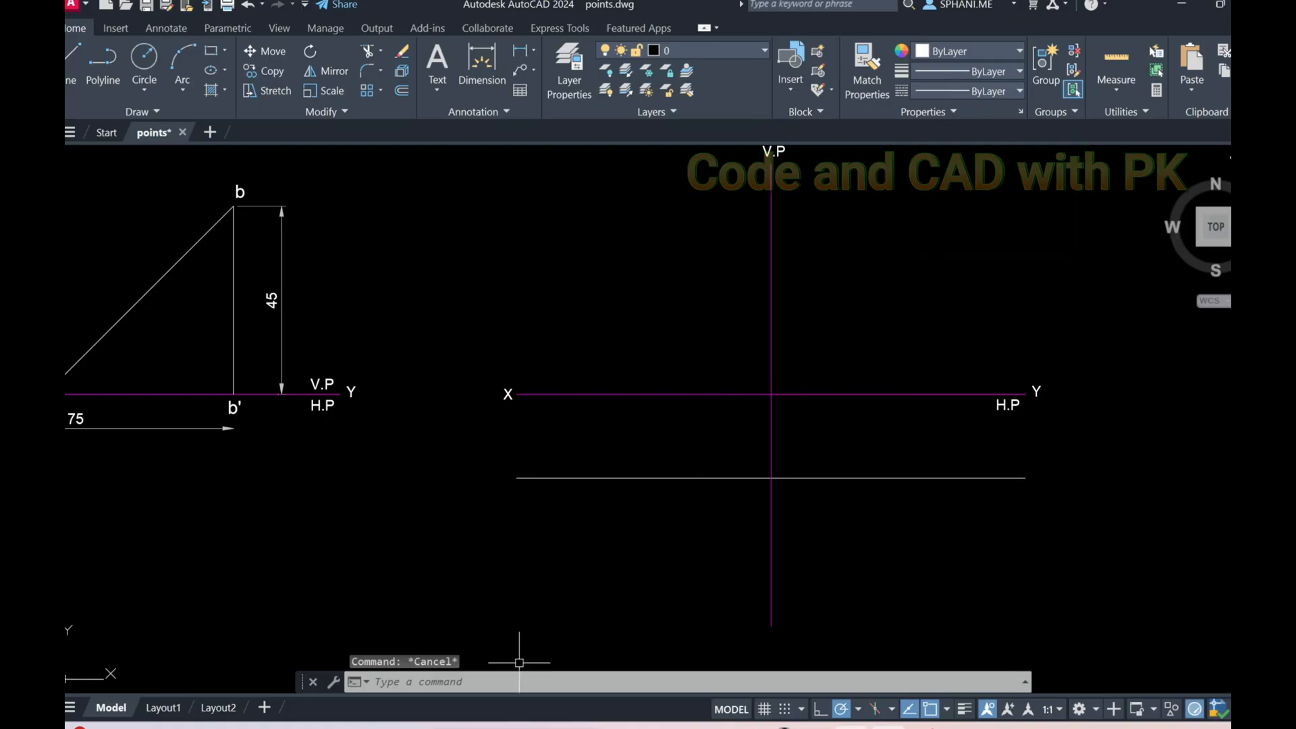
Consult the Microsoft Whiteboard sketch, and draw a circle of radius 40 centred where the V.P and H.P lines cross.
left_click(814, 727)
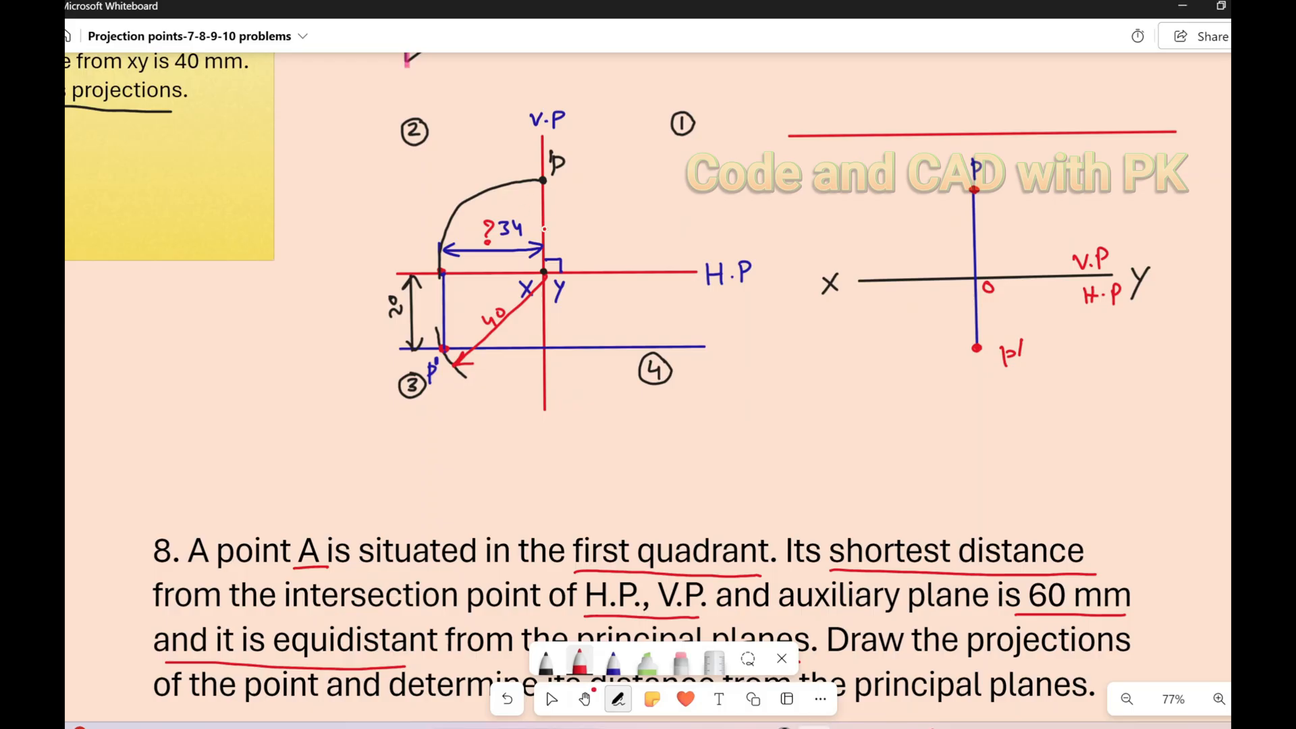
left_click(1186, 6)
left_click(509, 303)
left_click(146, 91)
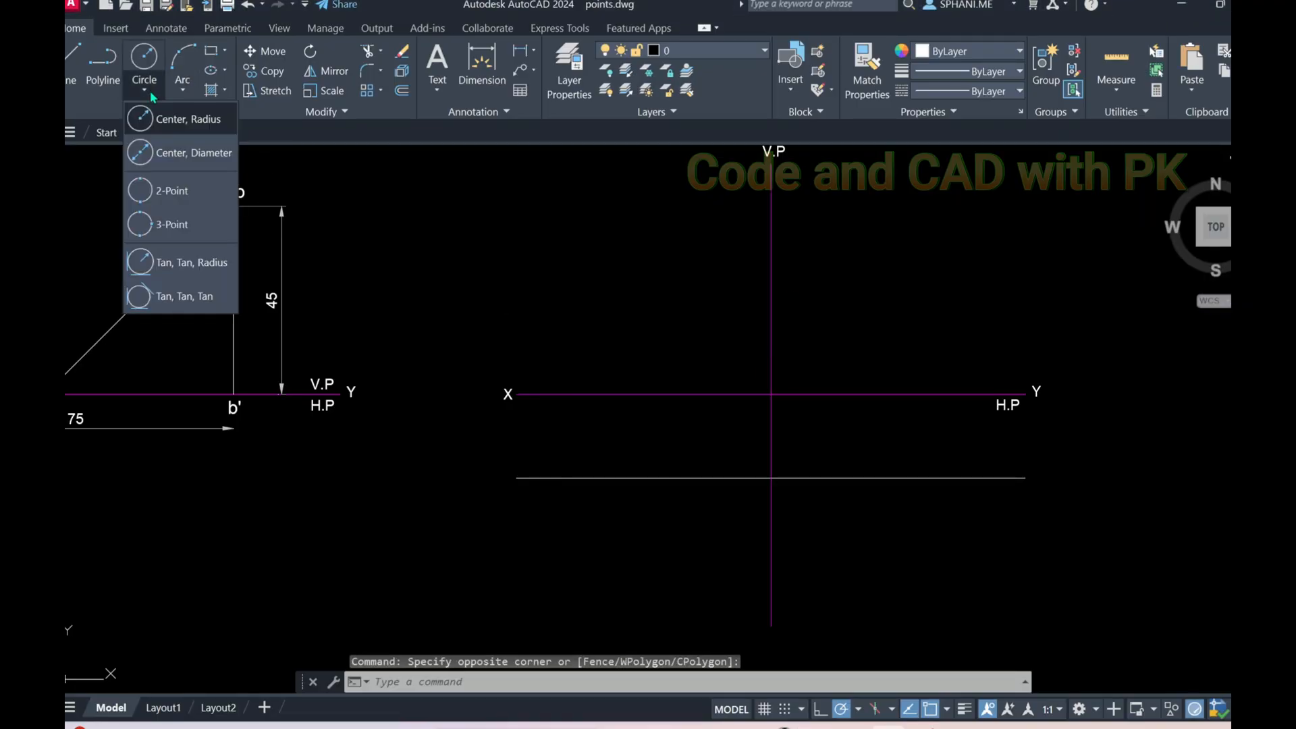
left_click(185, 120)
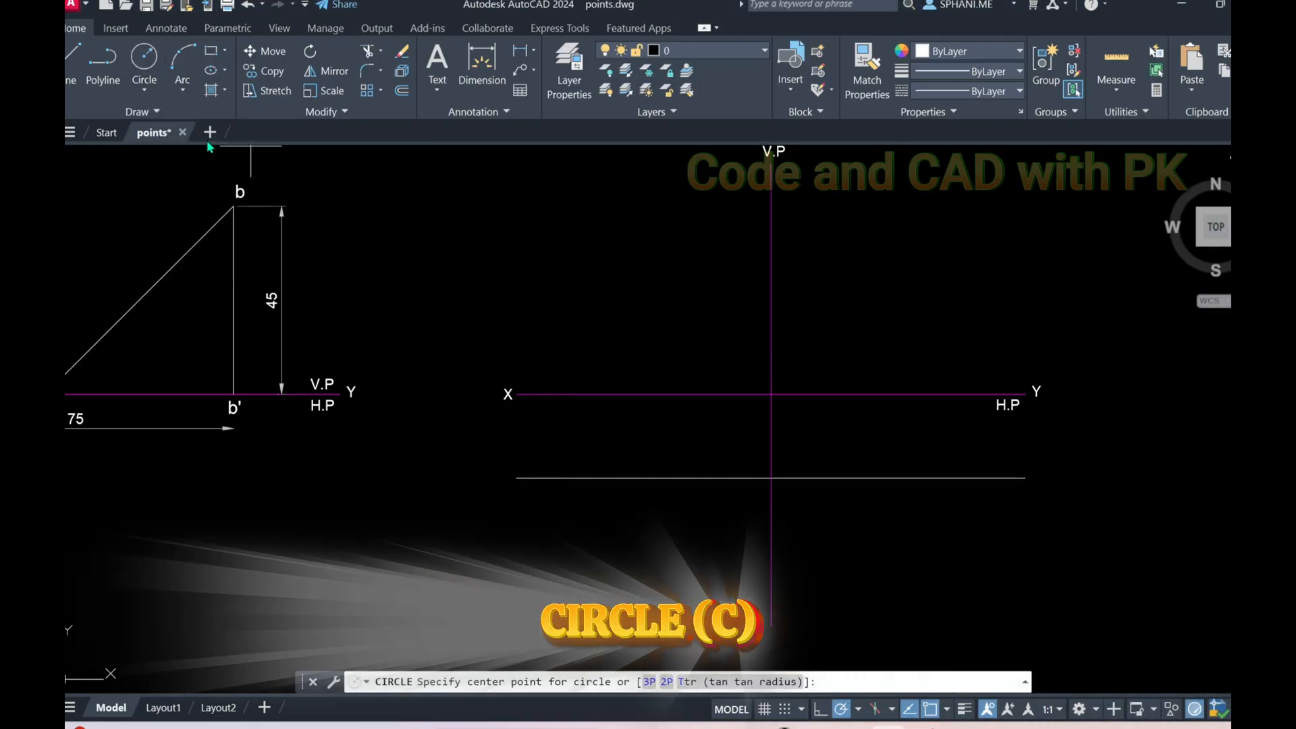
left_click(771, 393)
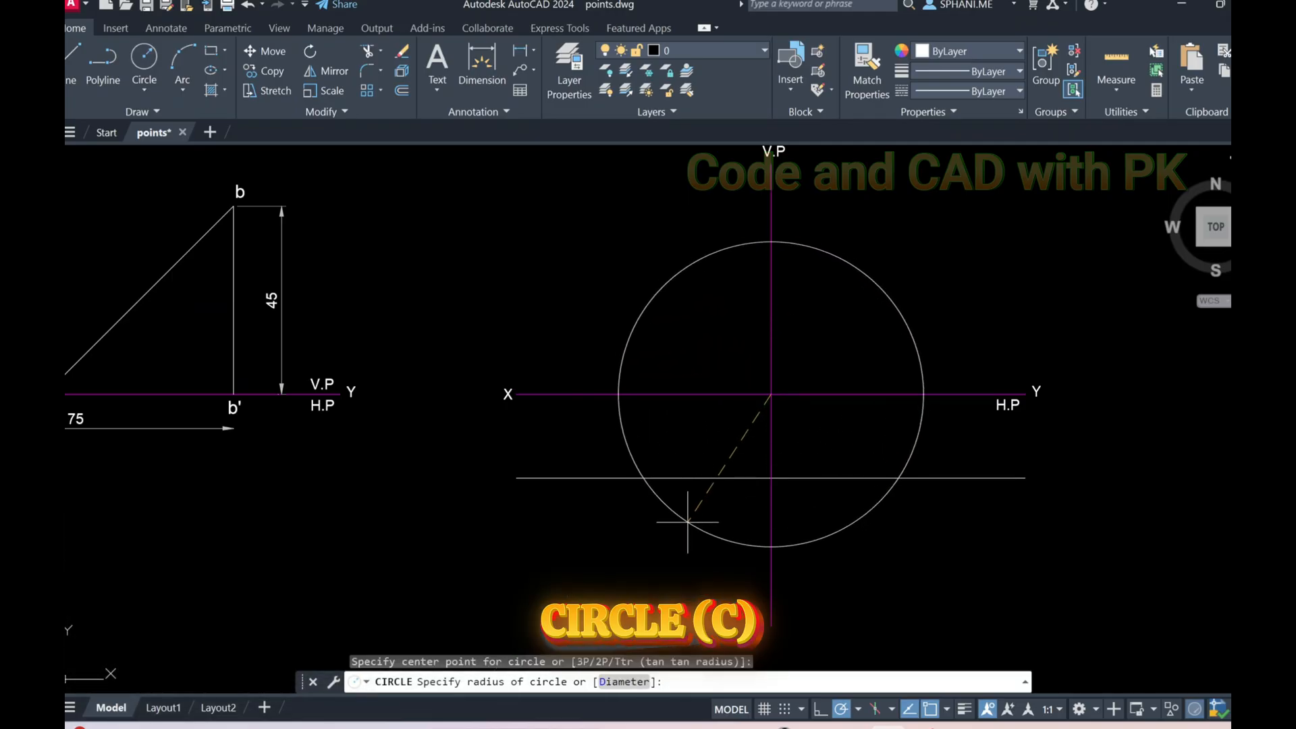
type("40")
key("Return")
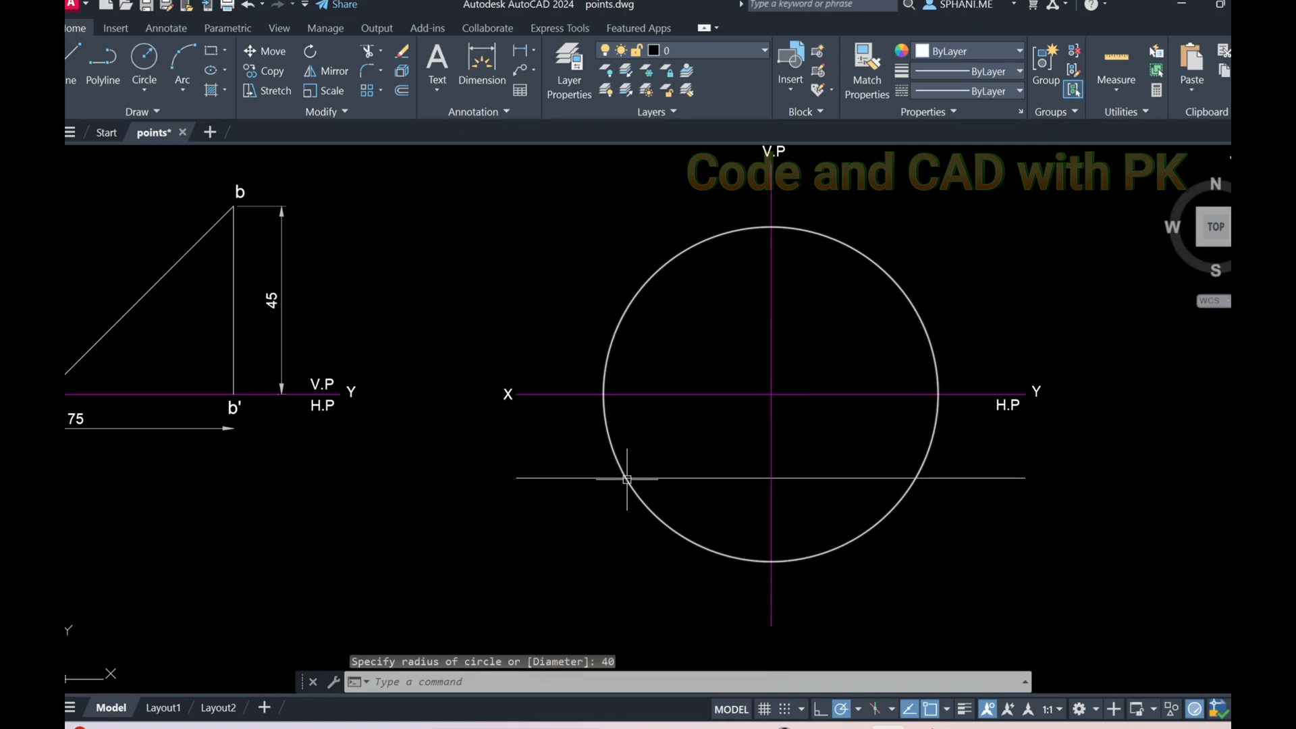
Place a point where the circle meets the offset line in the third quadrant.
type("po")
key("Return")
left_click(625, 478)
key("Escape")
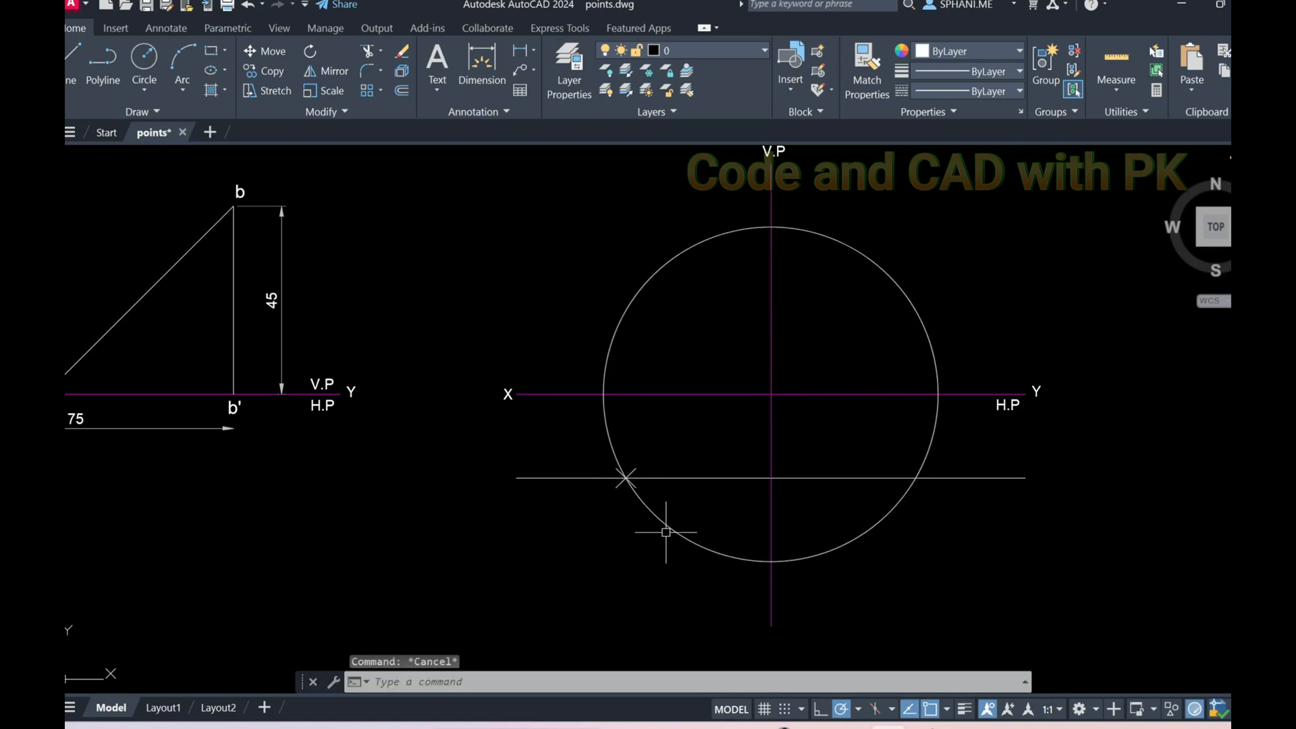
Trim the circle to its third-quadrant arc between the H.P and V.P lines, and erase the leftover arc on the Y side.
type("tr")
key("Return")
key("Return")
left_click(603, 349)
left_click(611, 374)
key("Return")
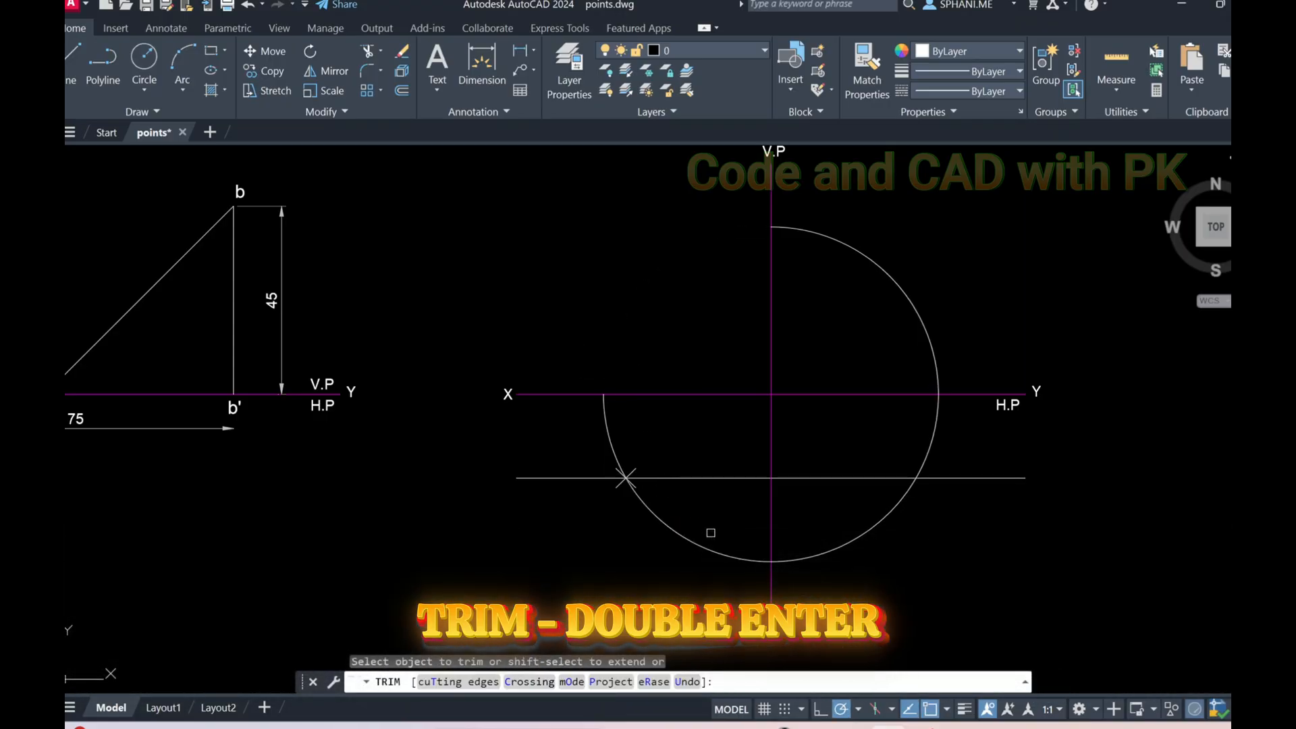
left_click(821, 551)
key("Return")
left_click(919, 316)
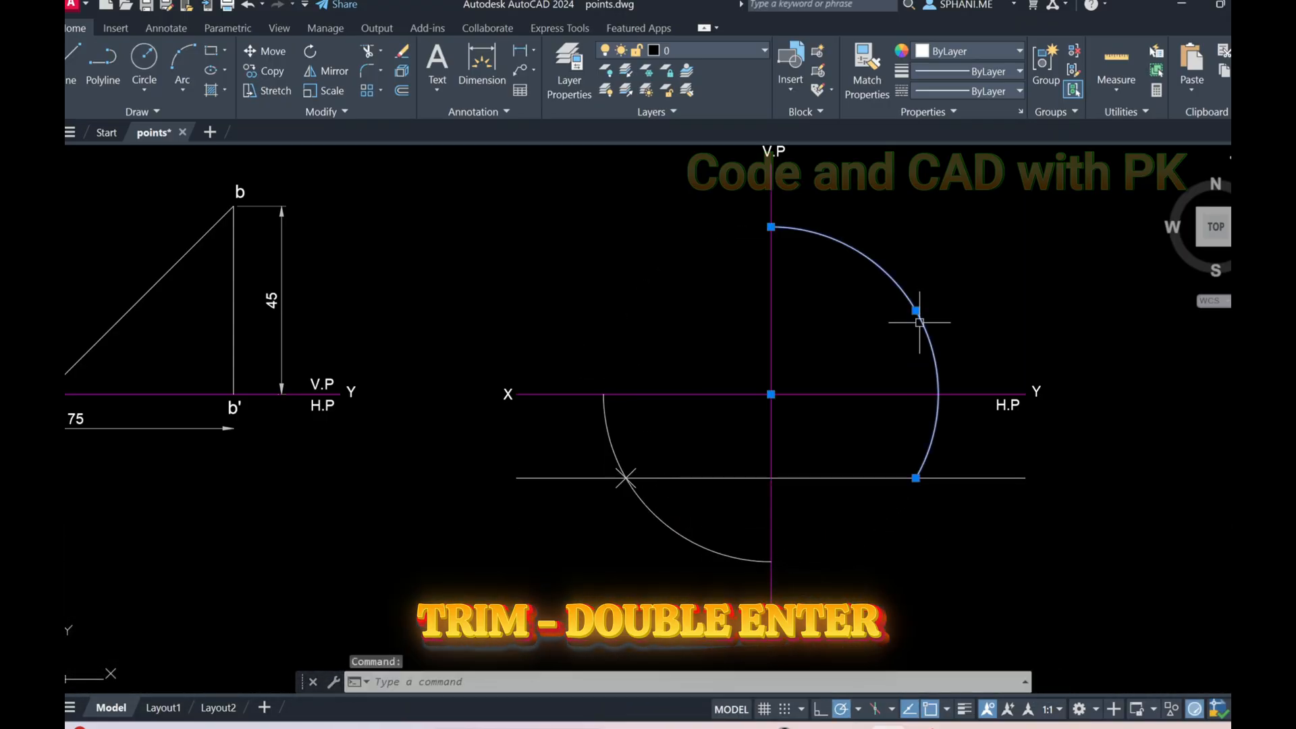
type("e")
key("Return")
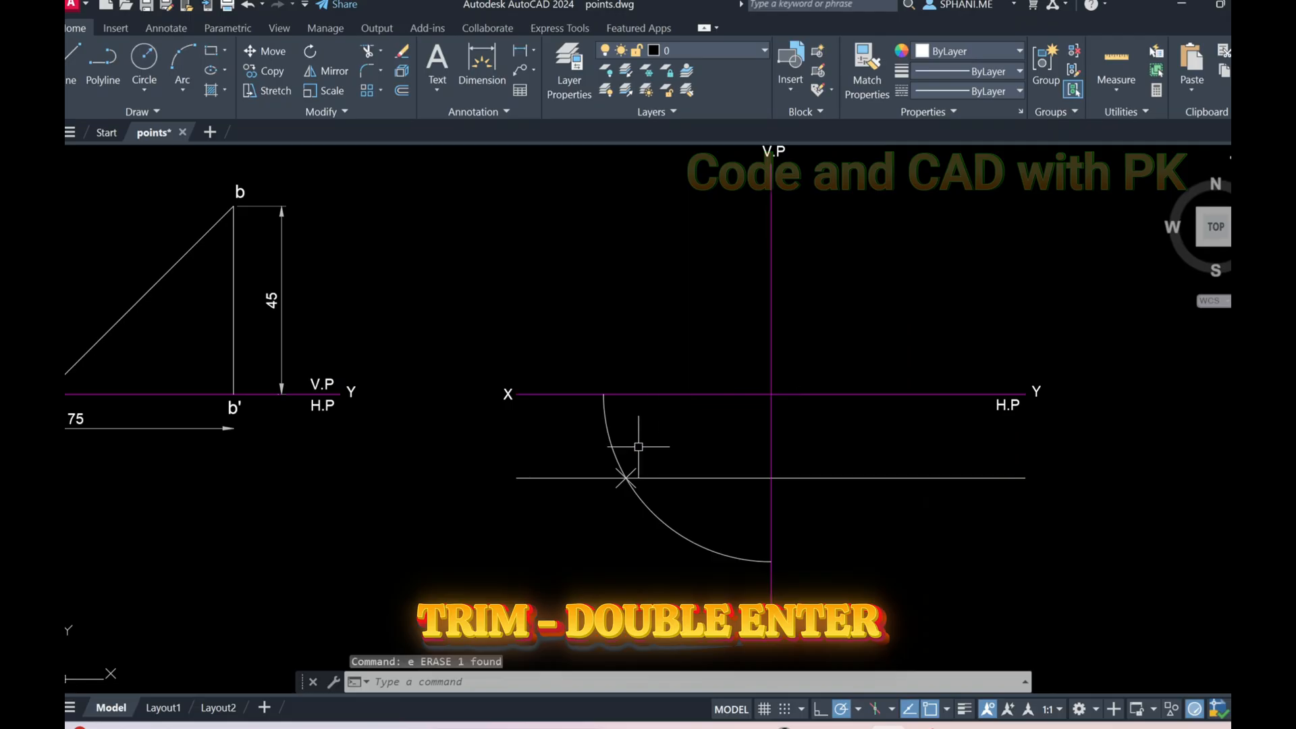
Shorten both ends of the third-quadrant arc so only a short piece remains through the point on the offset line.
scroll(639, 447, "up", 2)
left_click(586, 399)
left_click(582, 364)
left_click(586, 409)
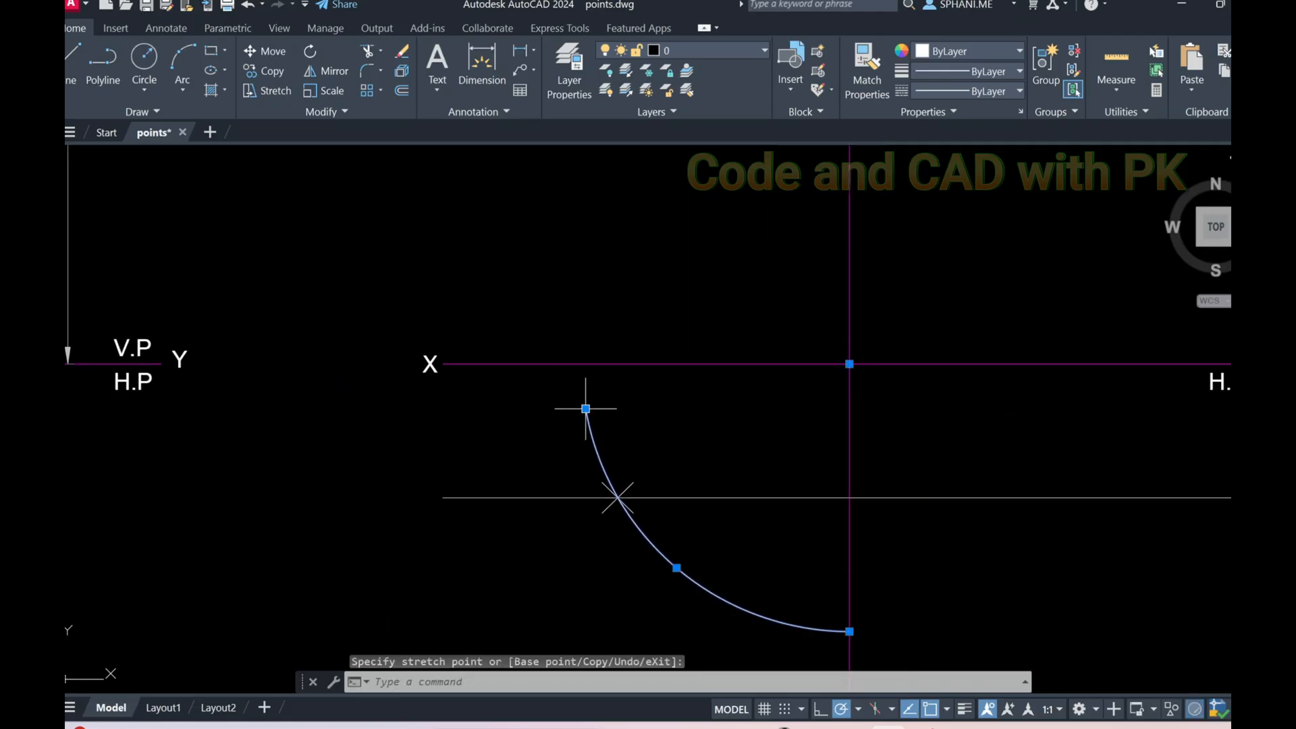
left_click(850, 631)
left_click(719, 597)
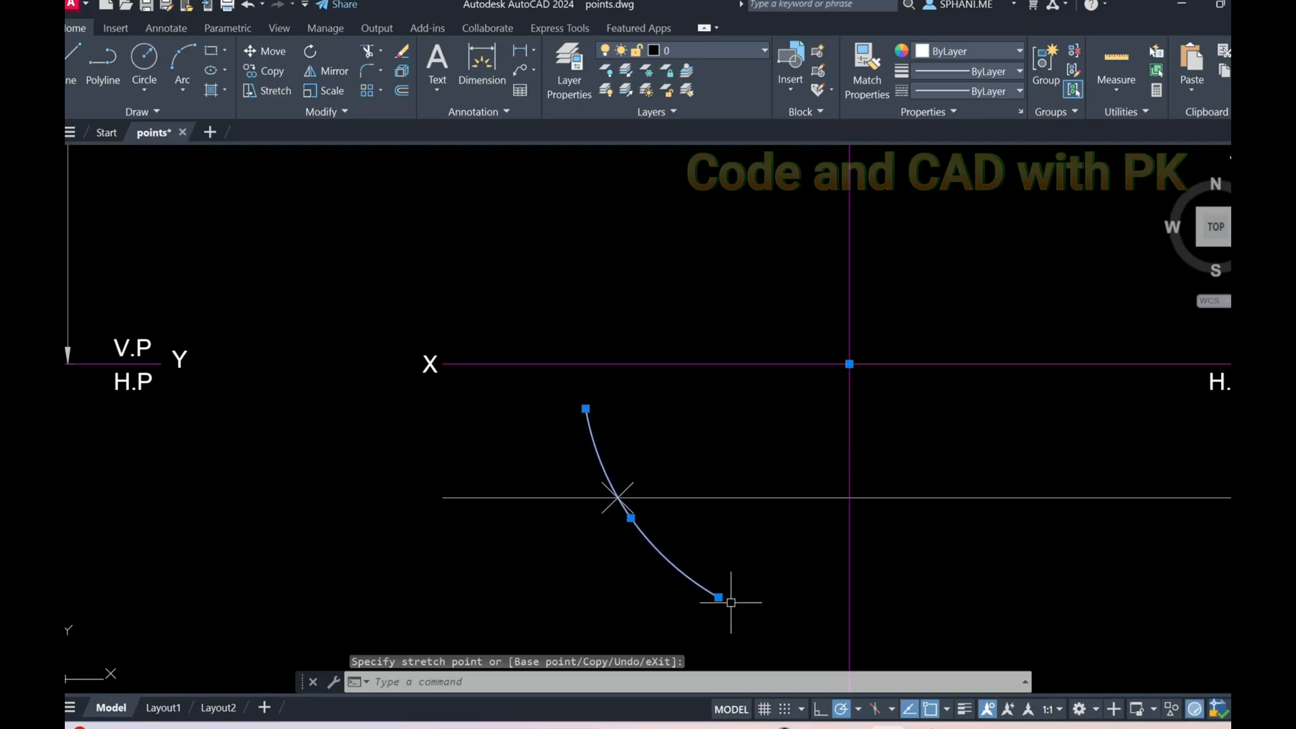
left_click(718, 597)
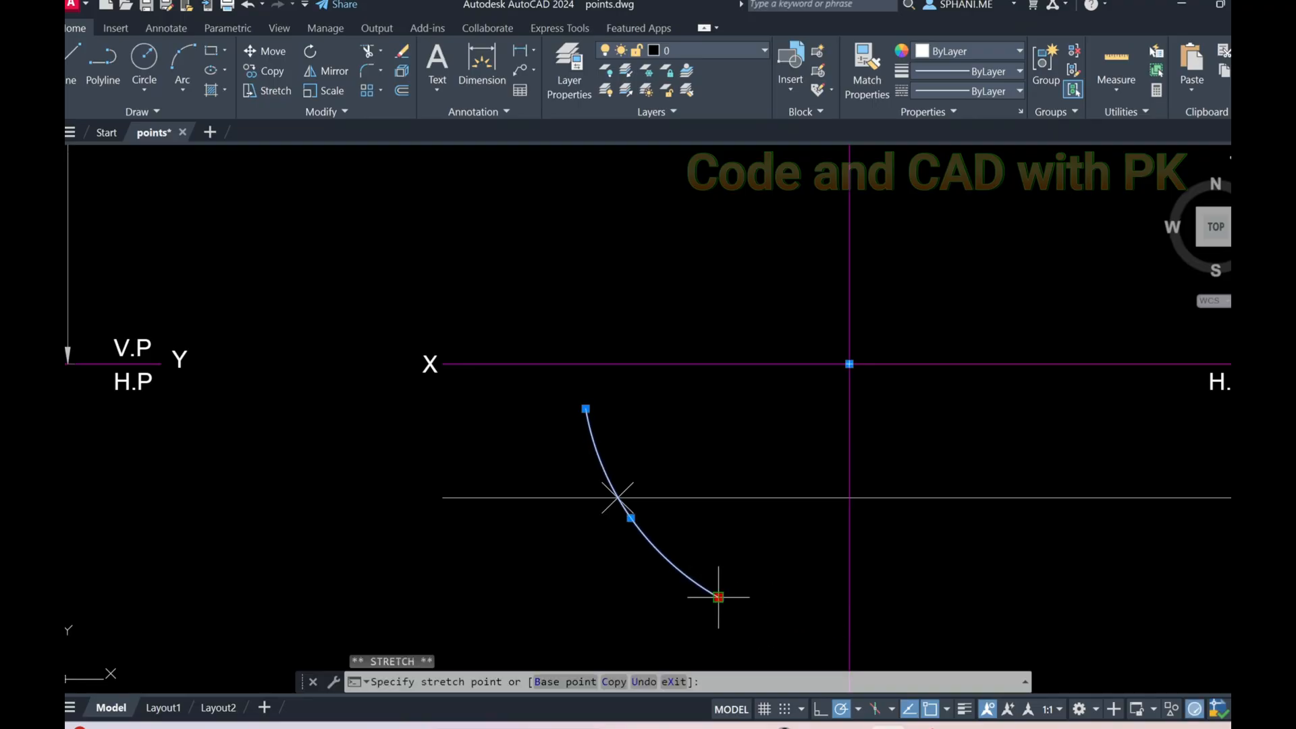
left_click(658, 550)
left_click(585, 409)
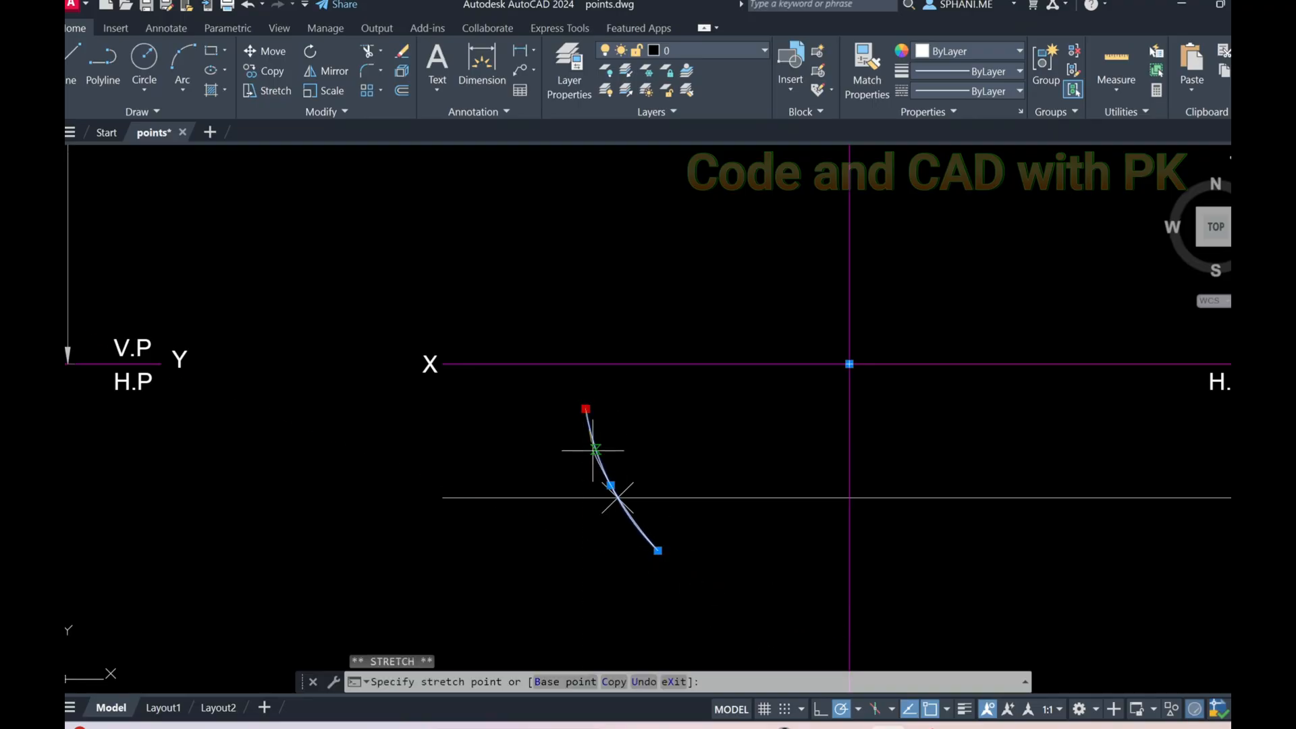
left_click(596, 449)
key("Escape")
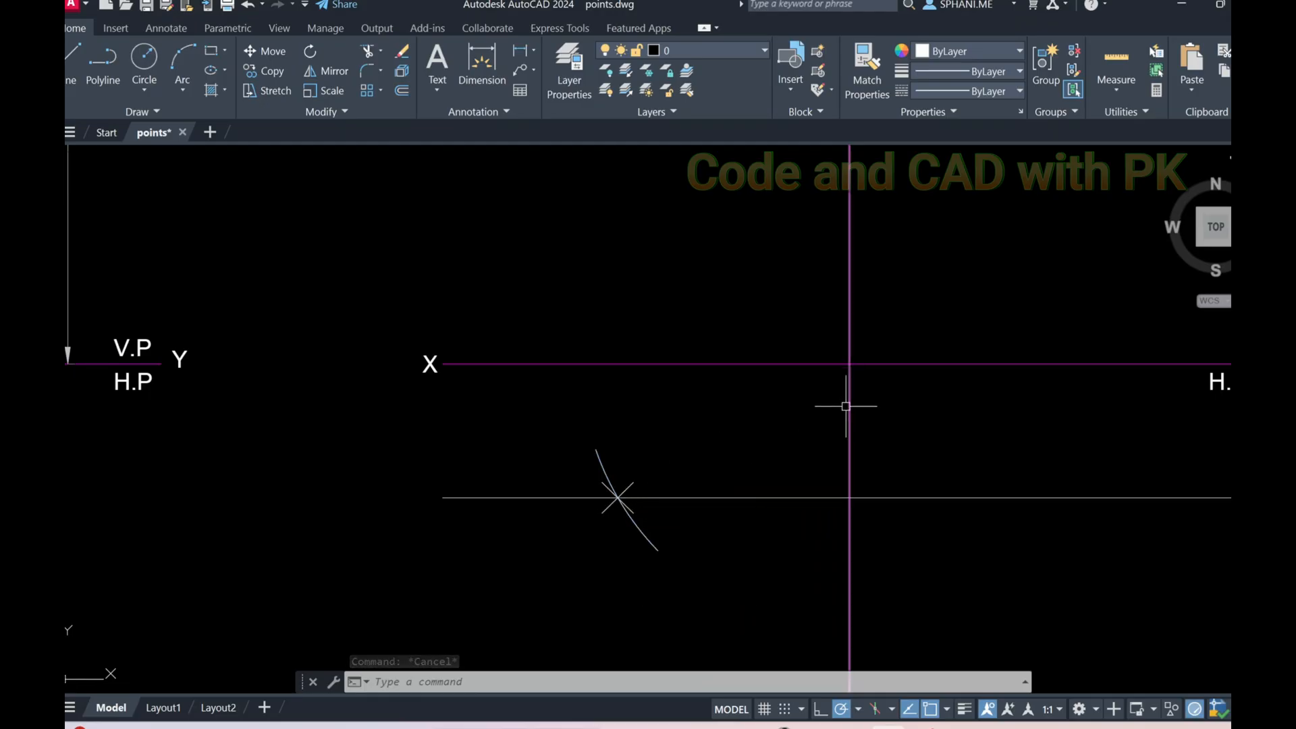
Add a radius dimension to the short third-quadrant arc, with its text outside the arc below the point.
type("DIMrad")
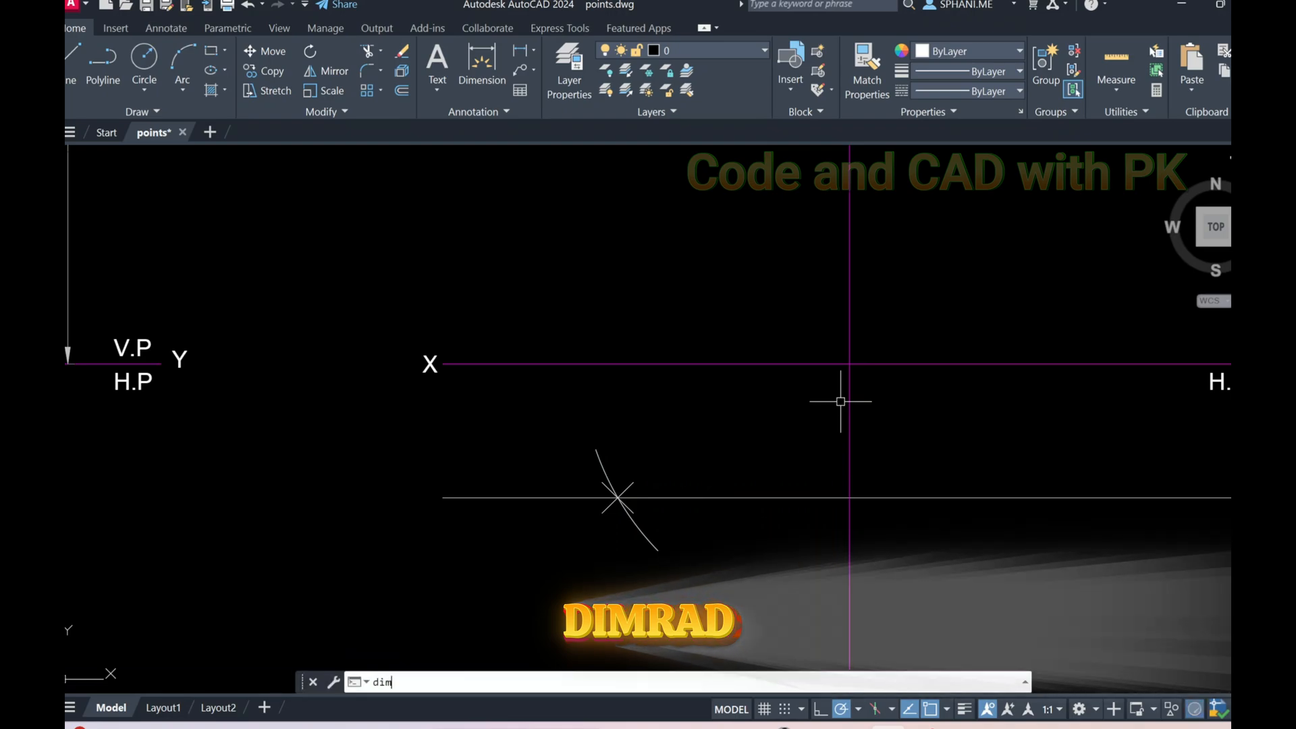
key("Return")
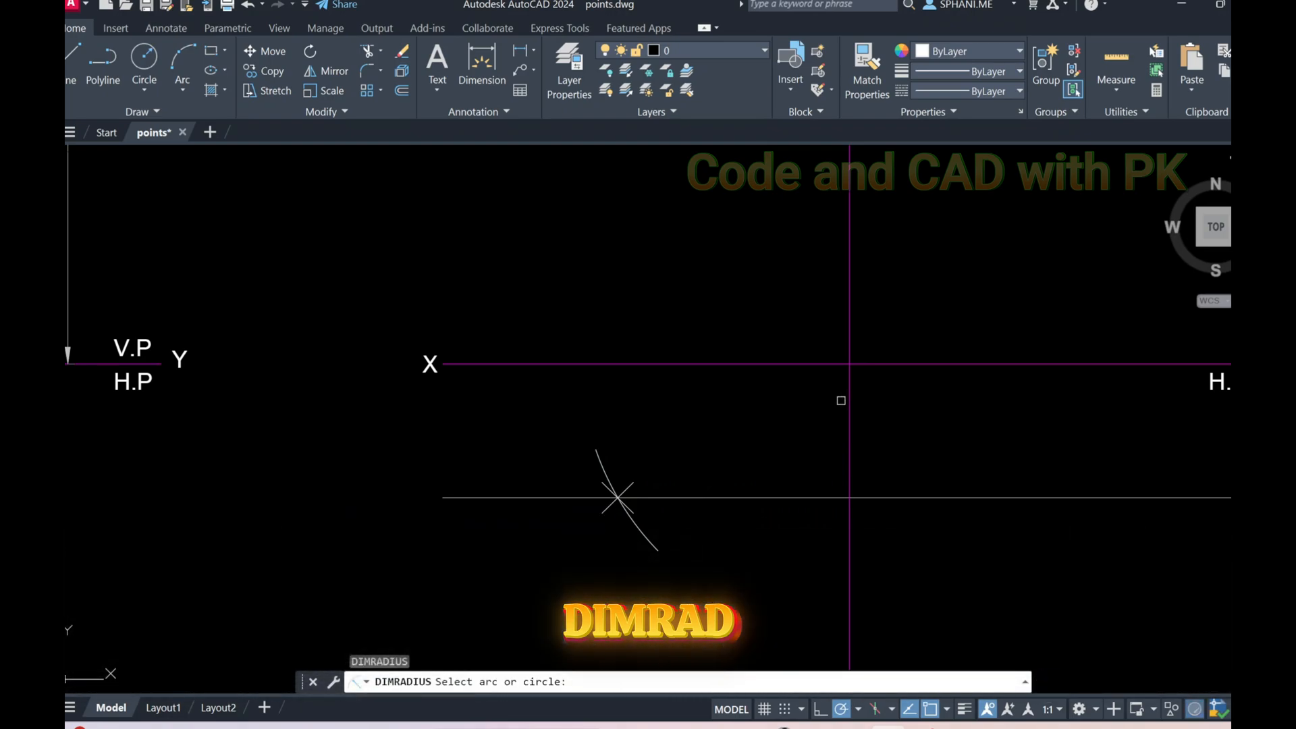
left_click(635, 540)
left_click(667, 522)
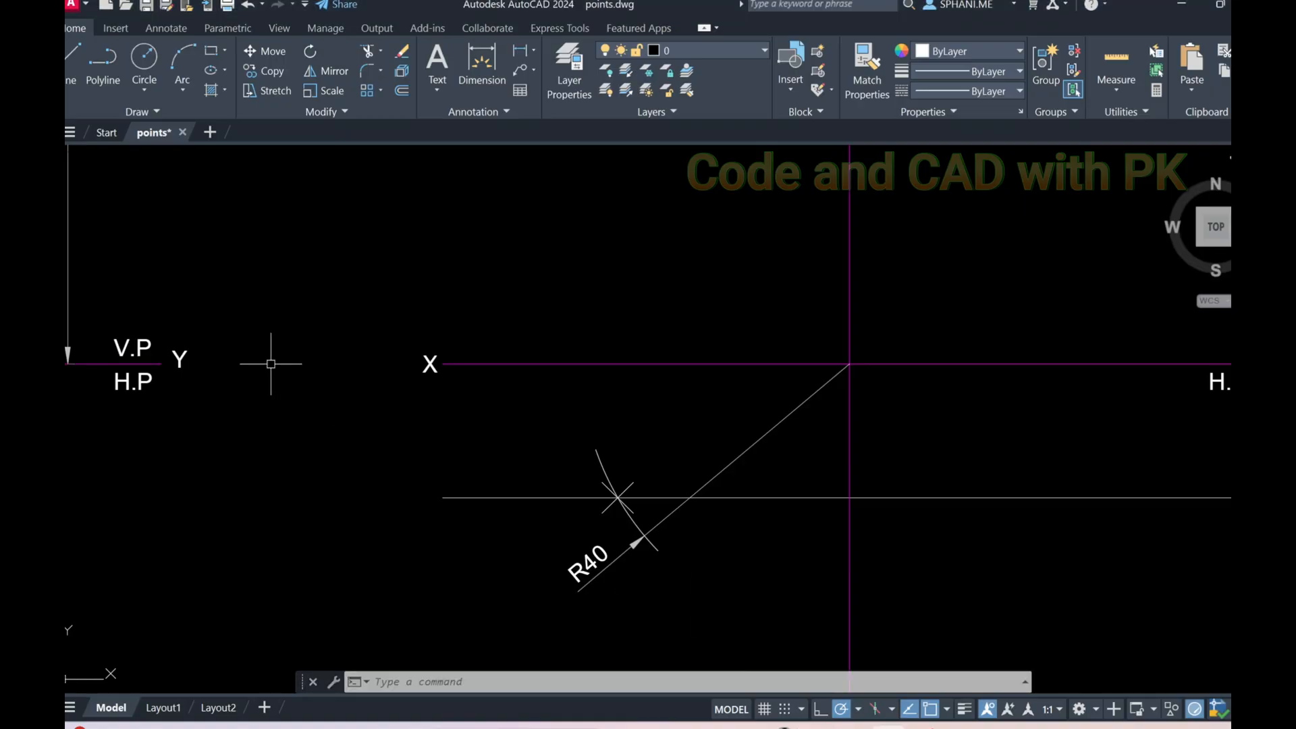
key("Escape")
Copy the b' label from the neighbouring drawing to just below the third-quadrant point, and change its text to p'.
middle_click_drag(295, 383, 615, 357)
type("co")
key("Return")
left_click(312, 359)
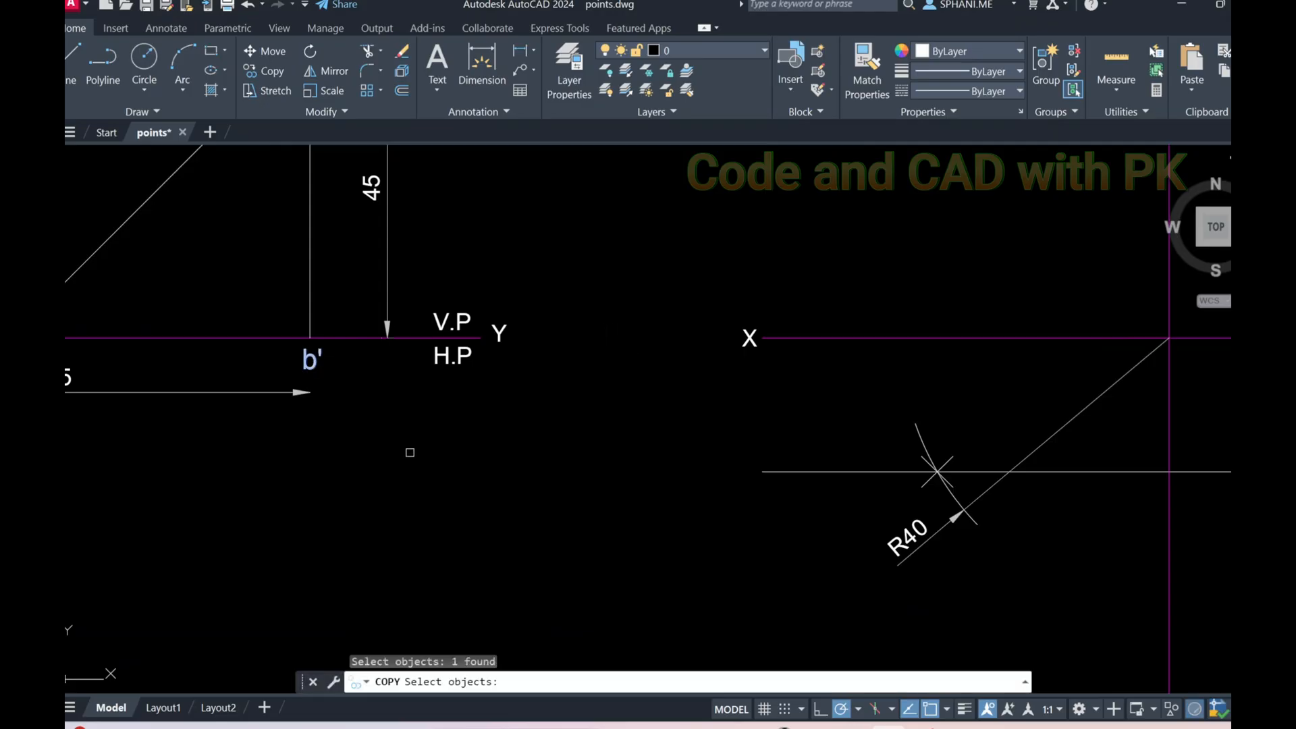
key("Return")
left_click(410, 452)
middle_click_drag(1037, 553, 675, 401)
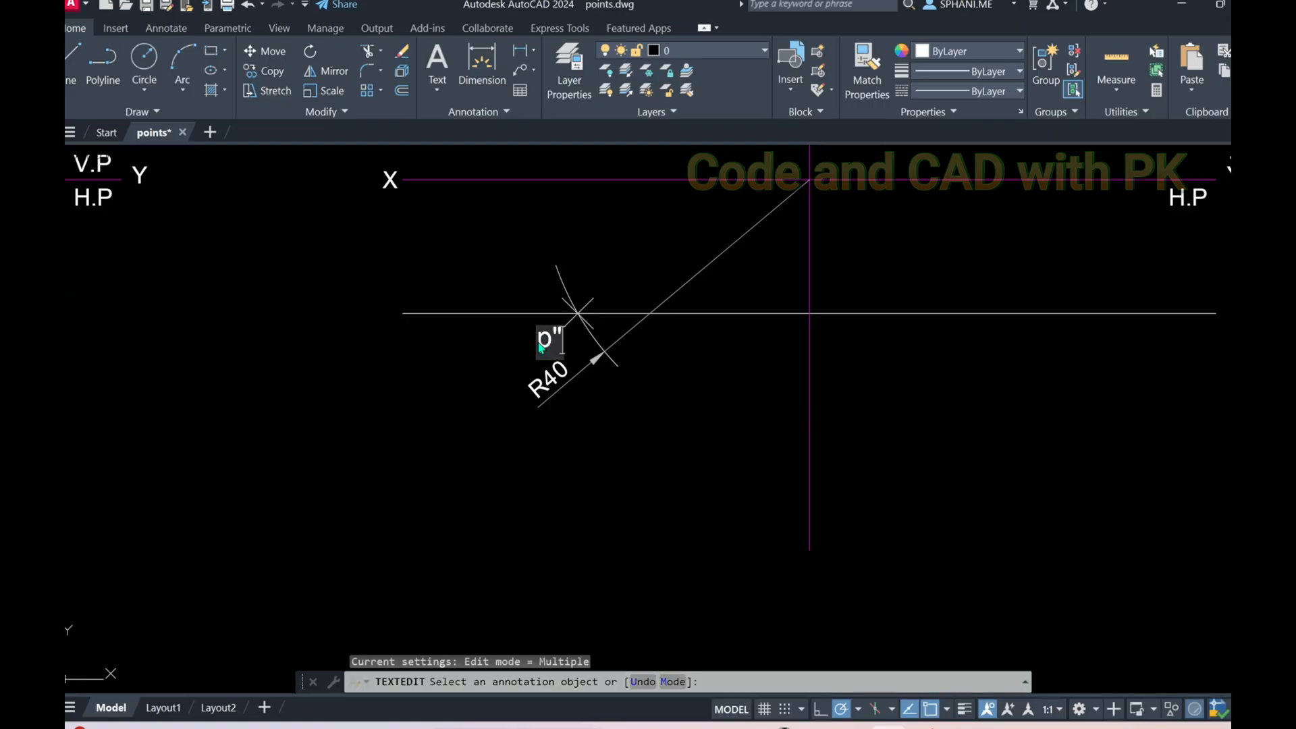
type("p'")
key("Return")
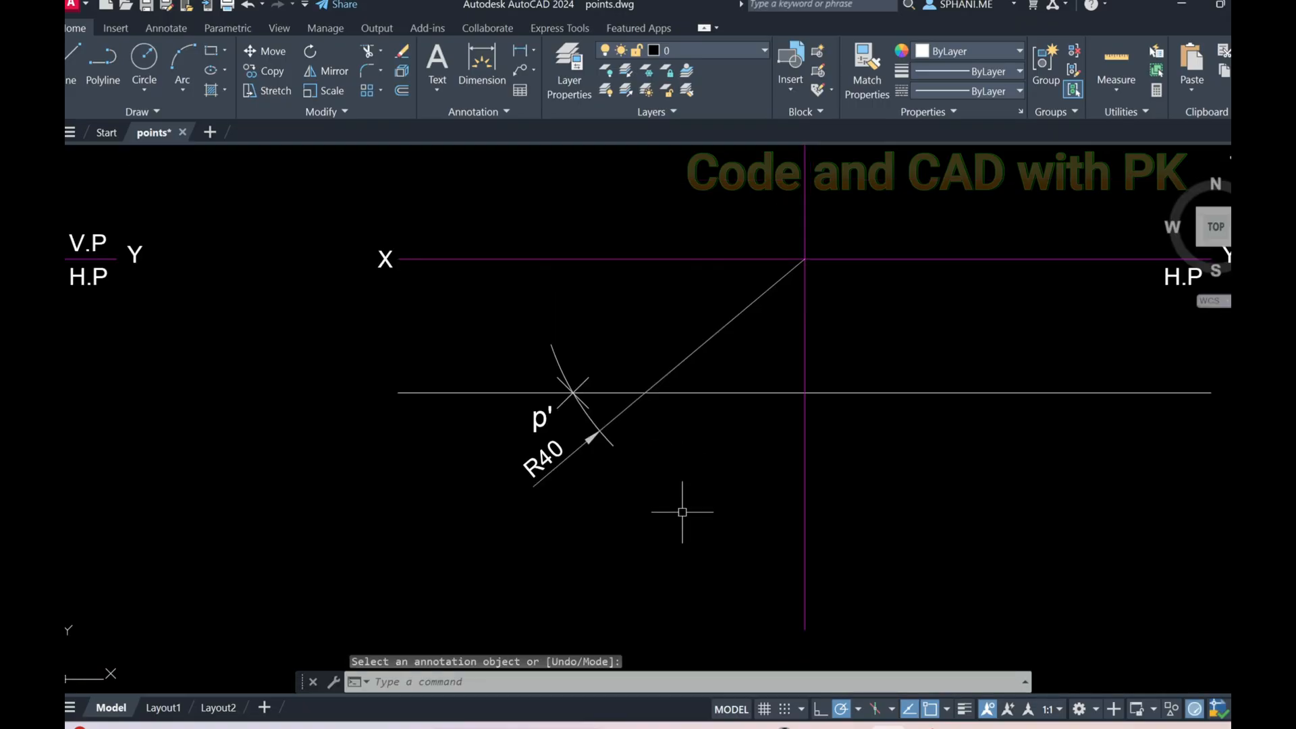
key("Escape")
Draw a vertical line from the third-quadrant point up to the XY line.
type("l")
key("Return")
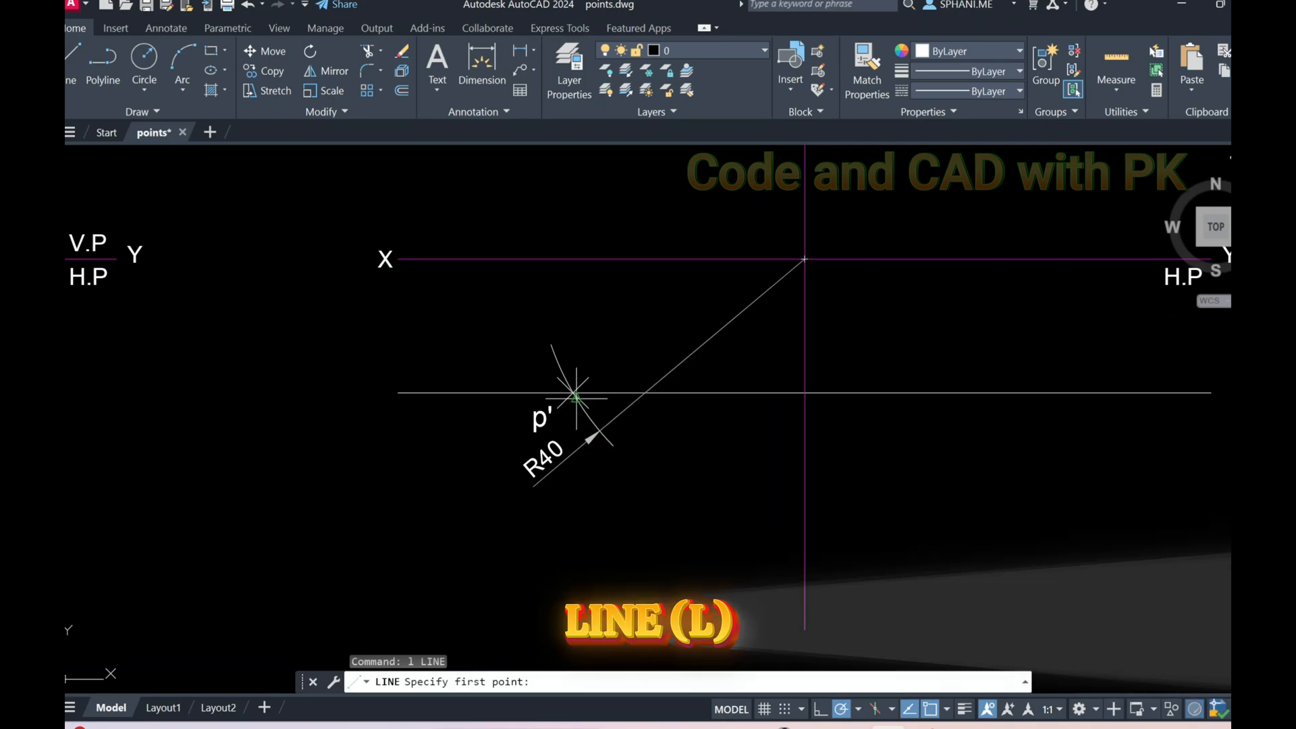
left_click(572, 393)
left_click(573, 259)
key("Escape")
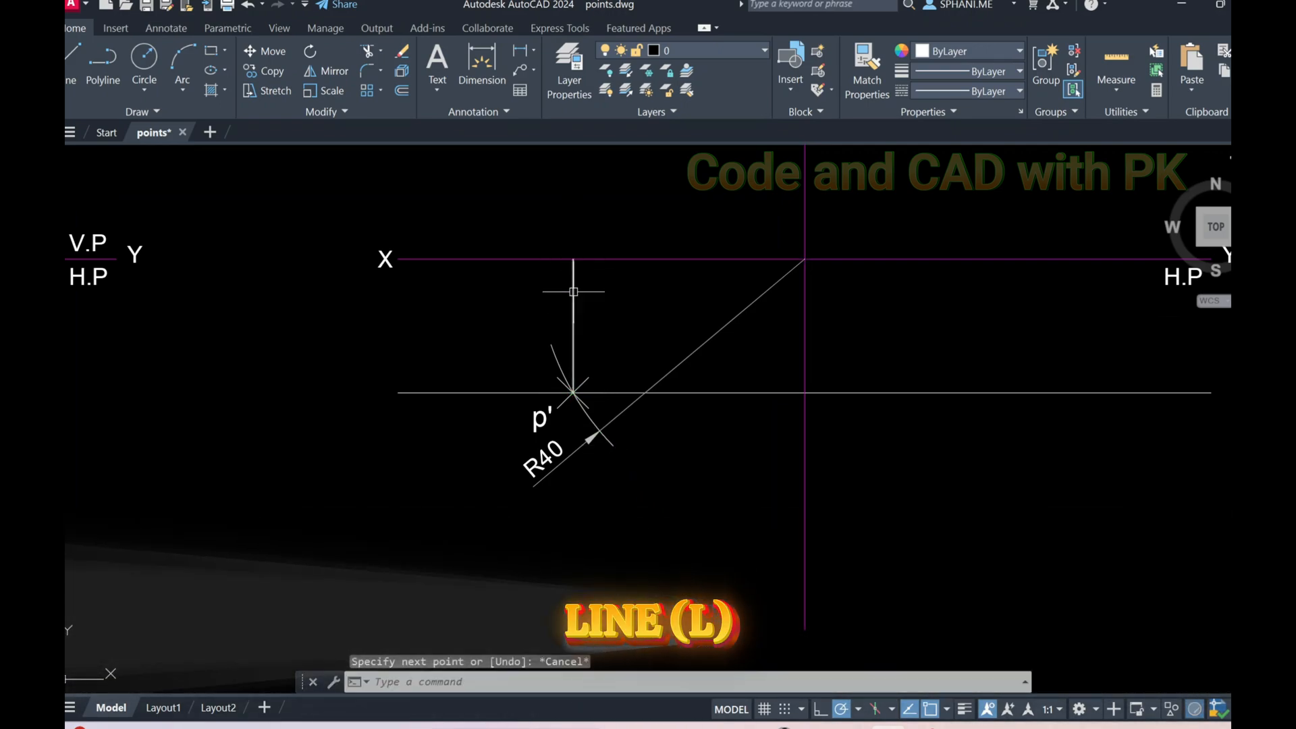
Add a horizontal linear dimension just above XY, from the vertical projector's upper end to the V.P and H.P crossing.
middle_click_drag(610, 301, 613, 355)
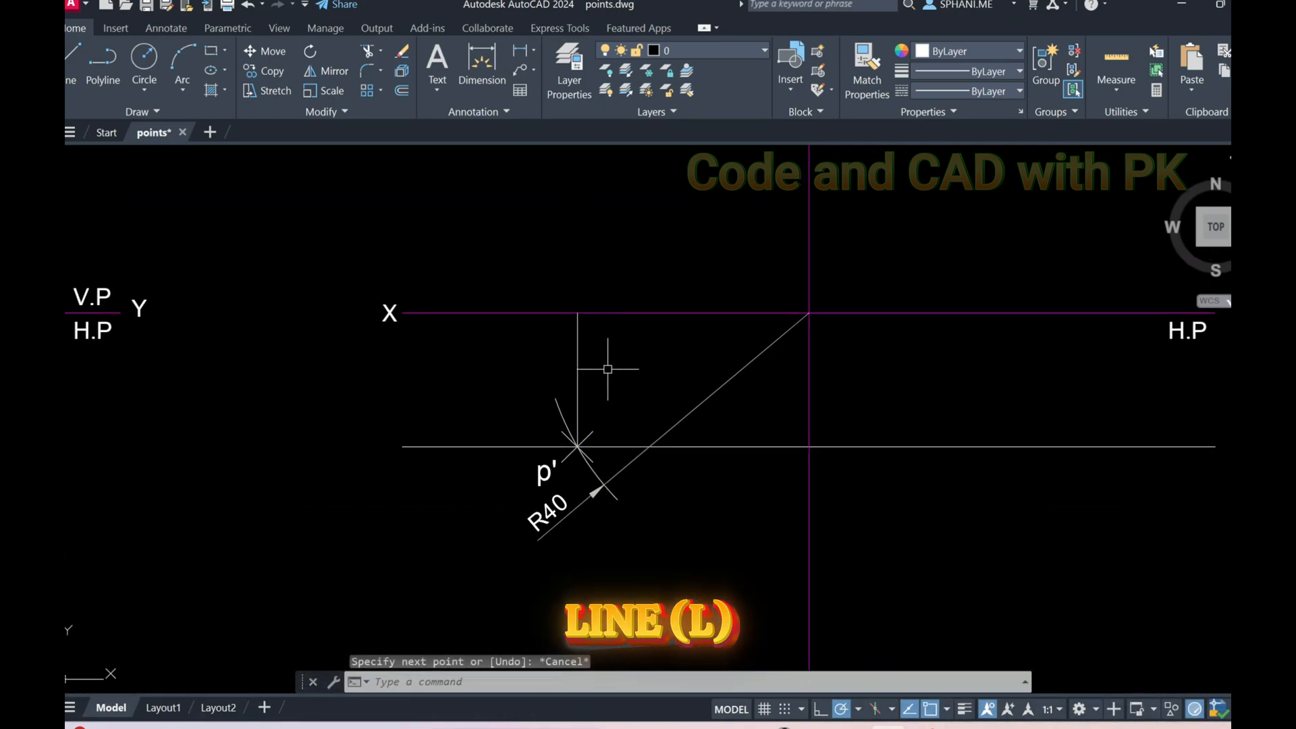
type("diml")
key("Return")
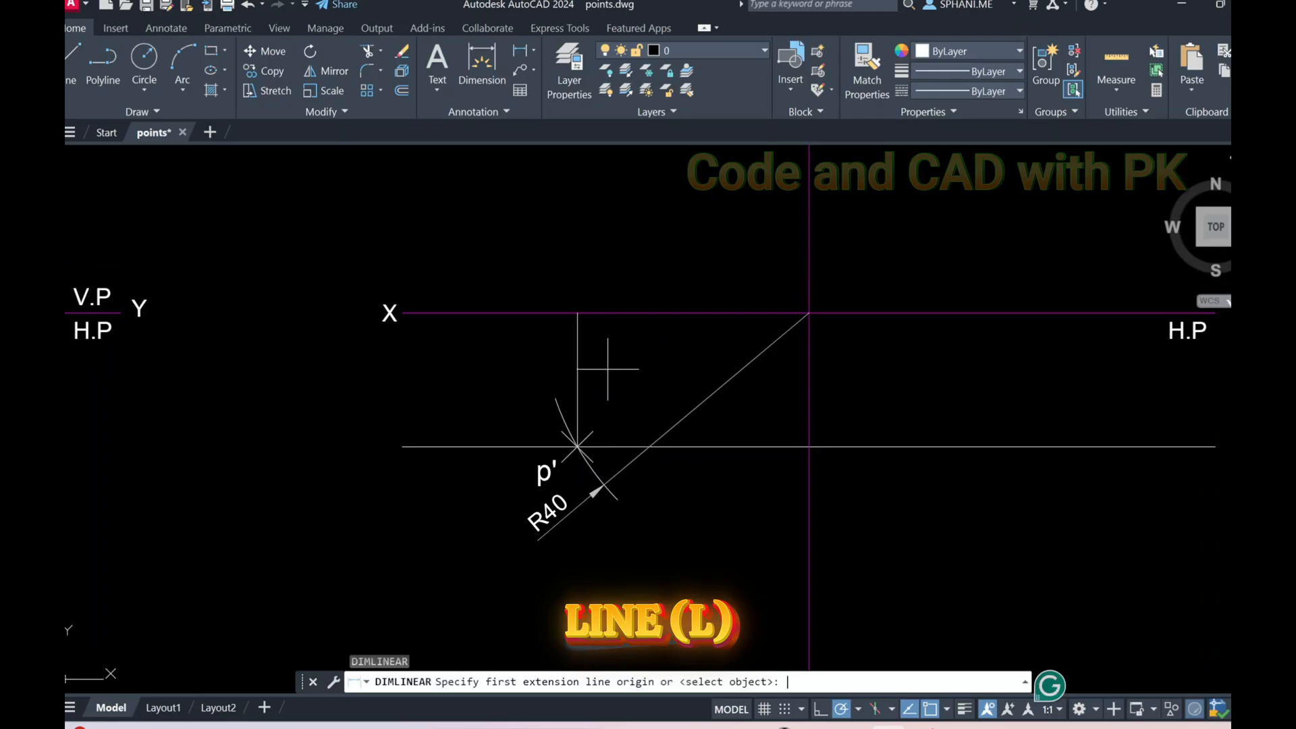
left_click(577, 312)
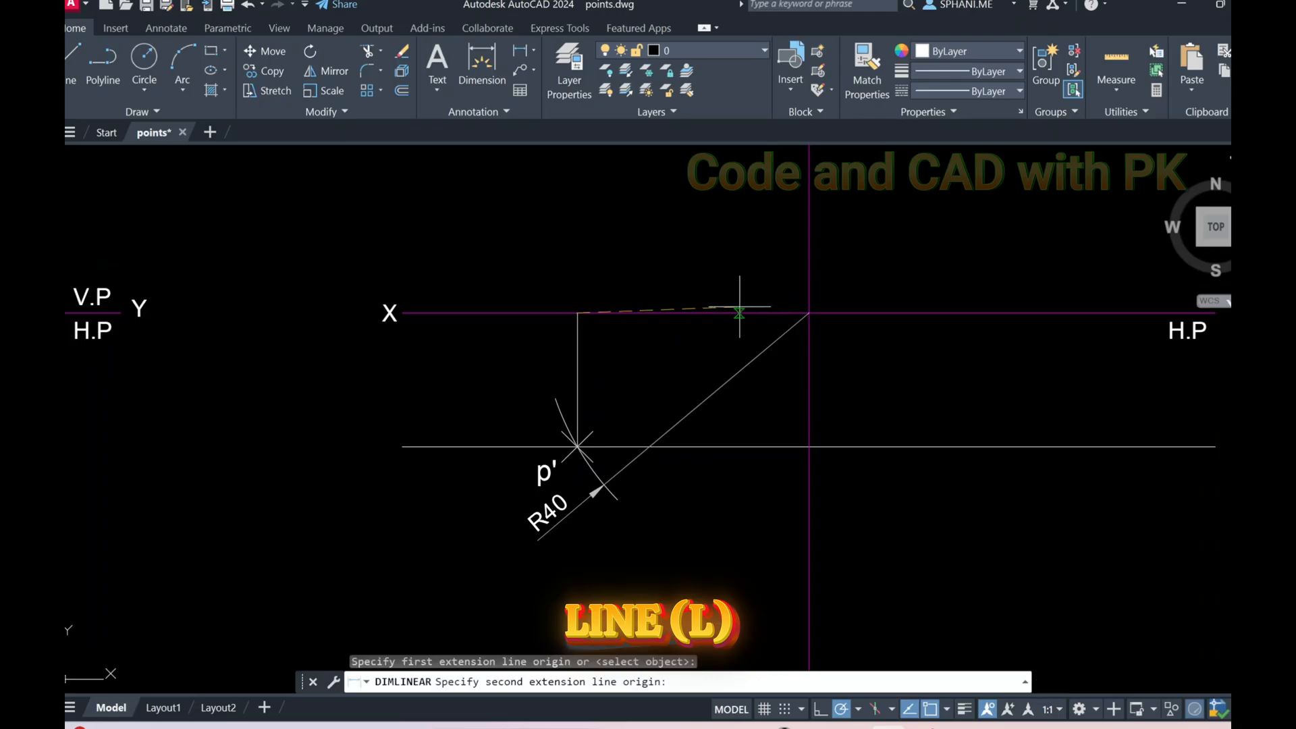
left_click(809, 313)
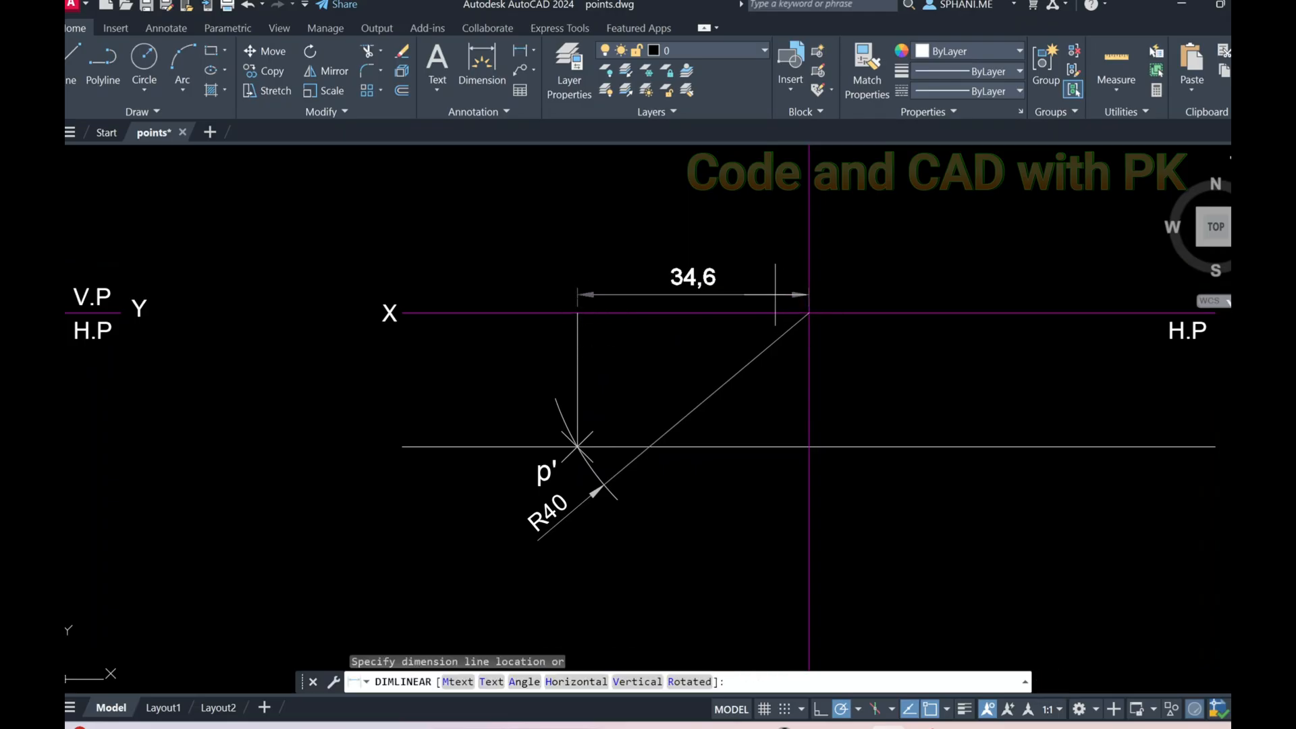
left_click(775, 294)
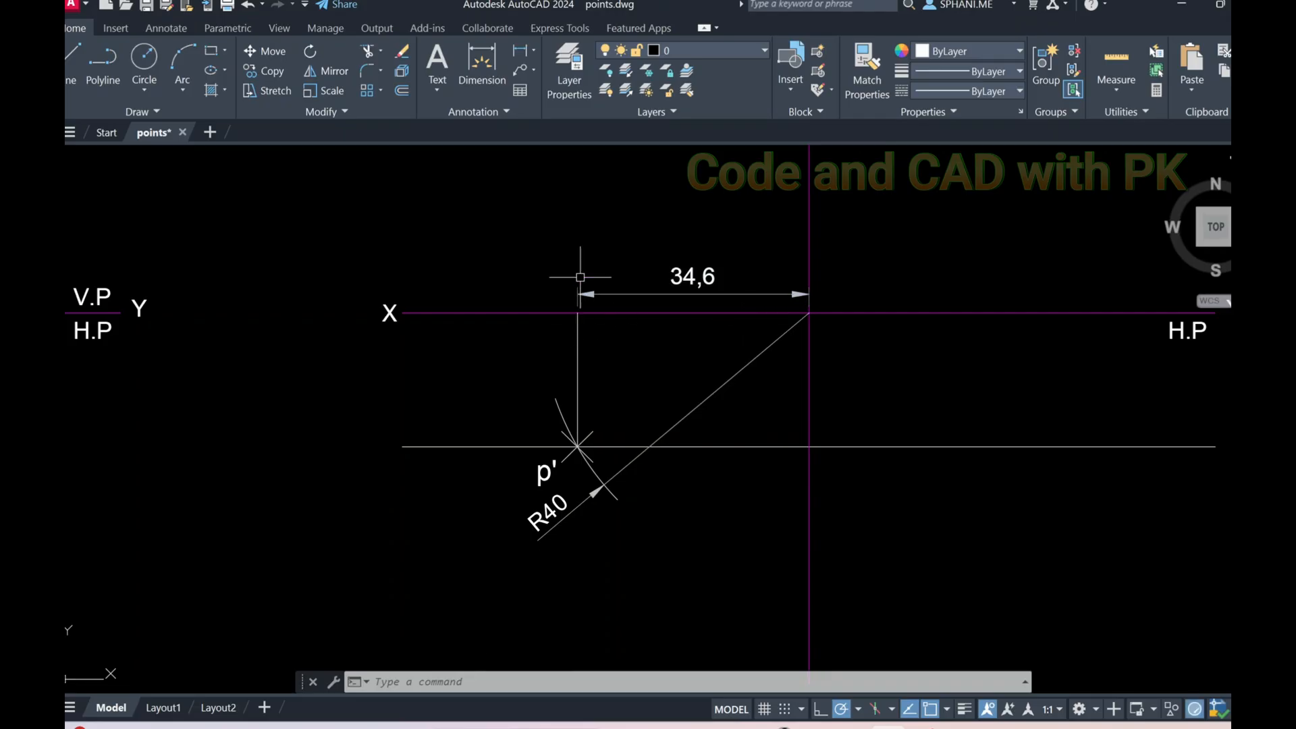
Draw a circle centred on the V.P and H.P crossing, passing through the projector's upper end on XY.
middle_click_drag(826, 214, 810, 318)
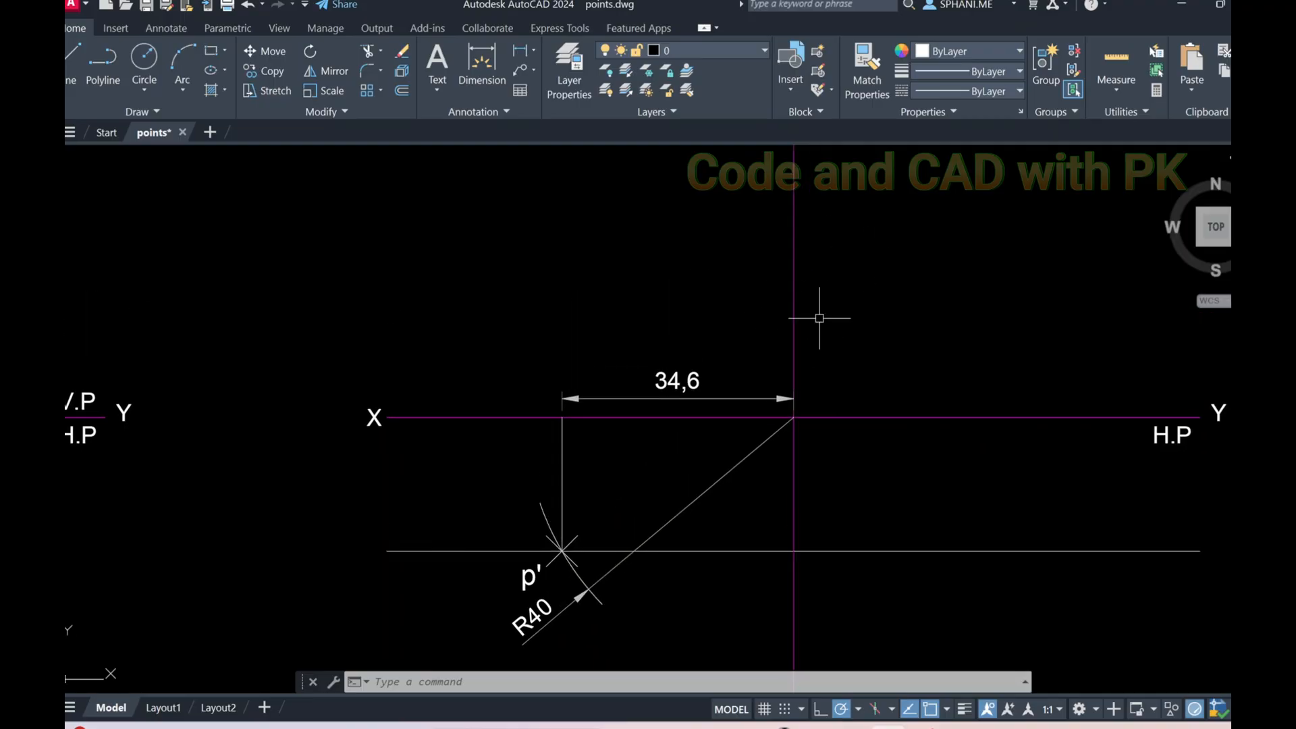
type("c")
key("Return")
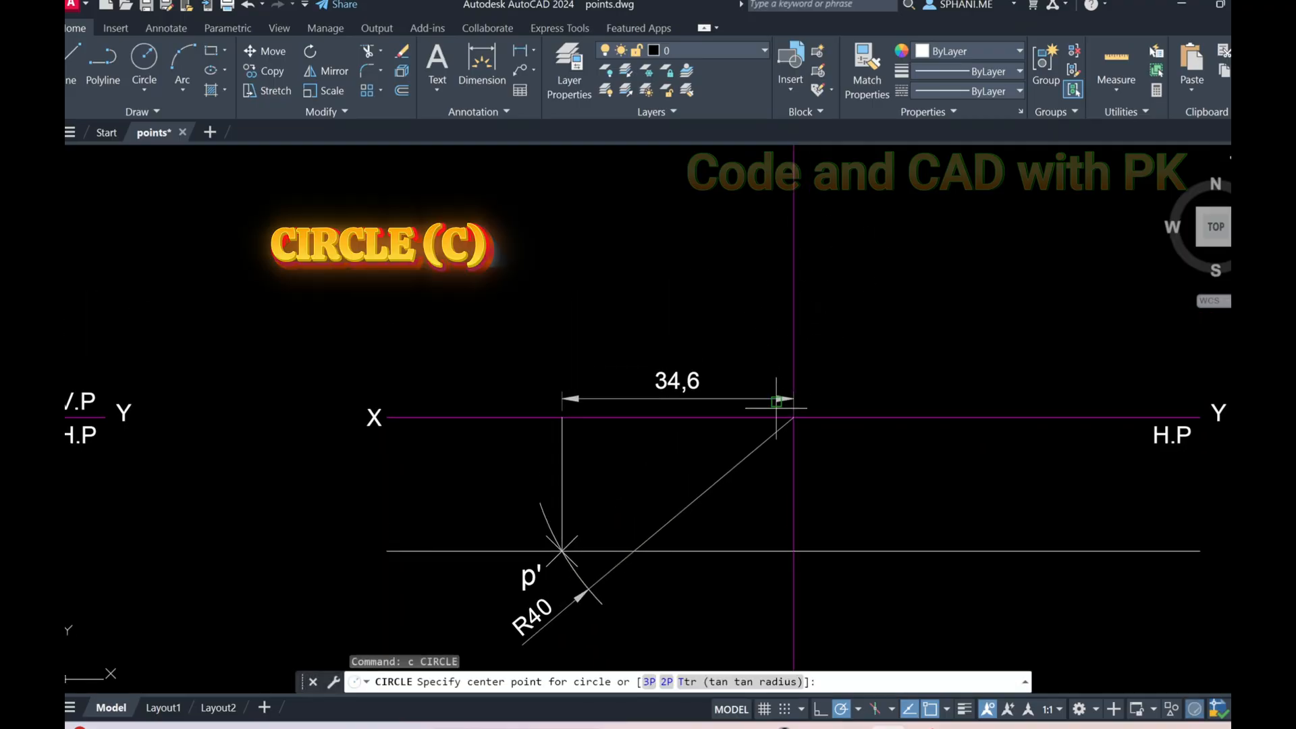
left_click(794, 417)
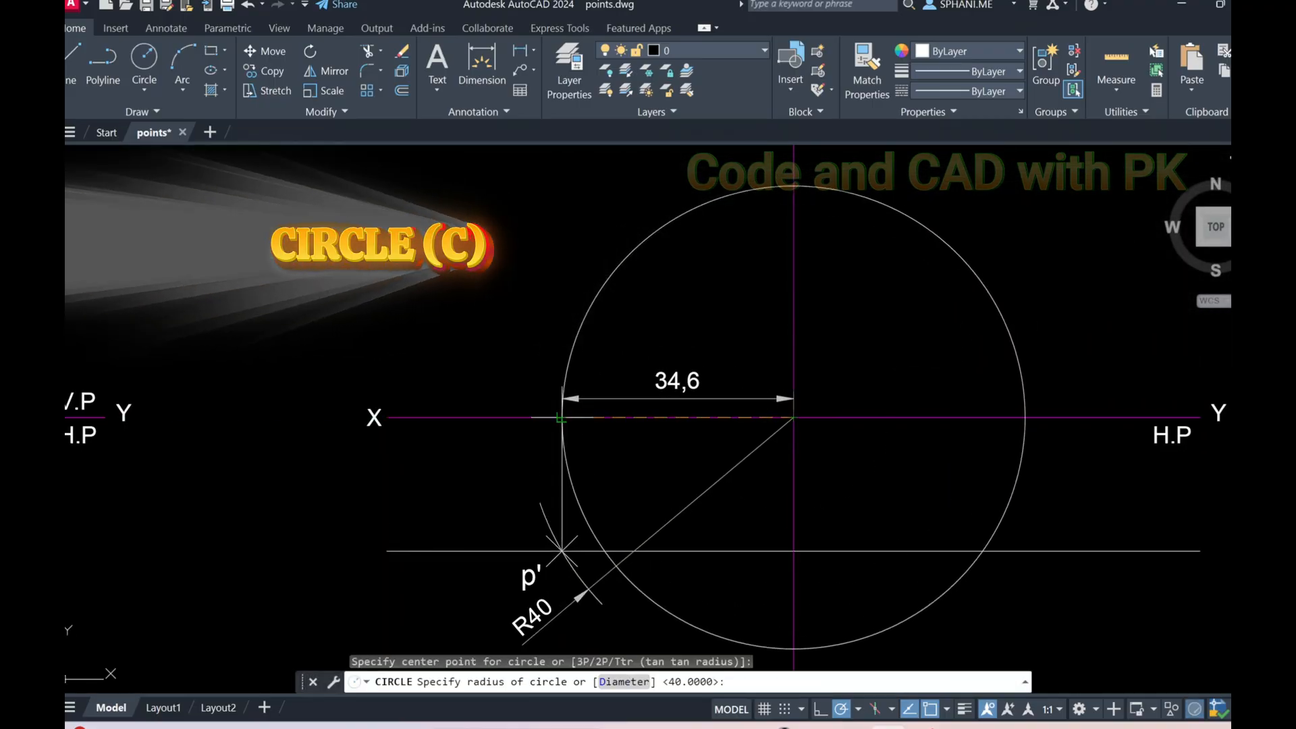
left_click(562, 417)
key("Escape")
Trim the circle and erase its leftover lower arc, keeping only the second-quadrant arc between XY and the V.P line.
type("t")
key("Return")
left_click(894, 201)
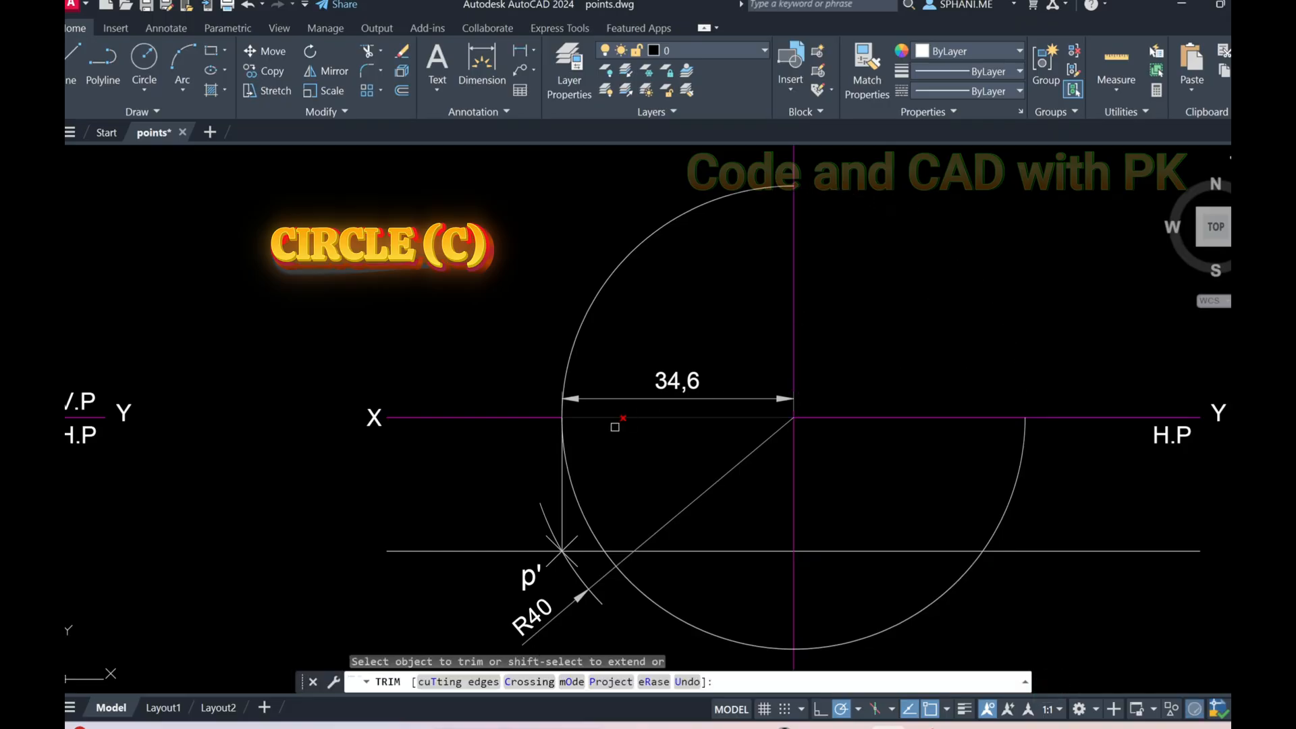
key("Escape")
left_click(662, 607)
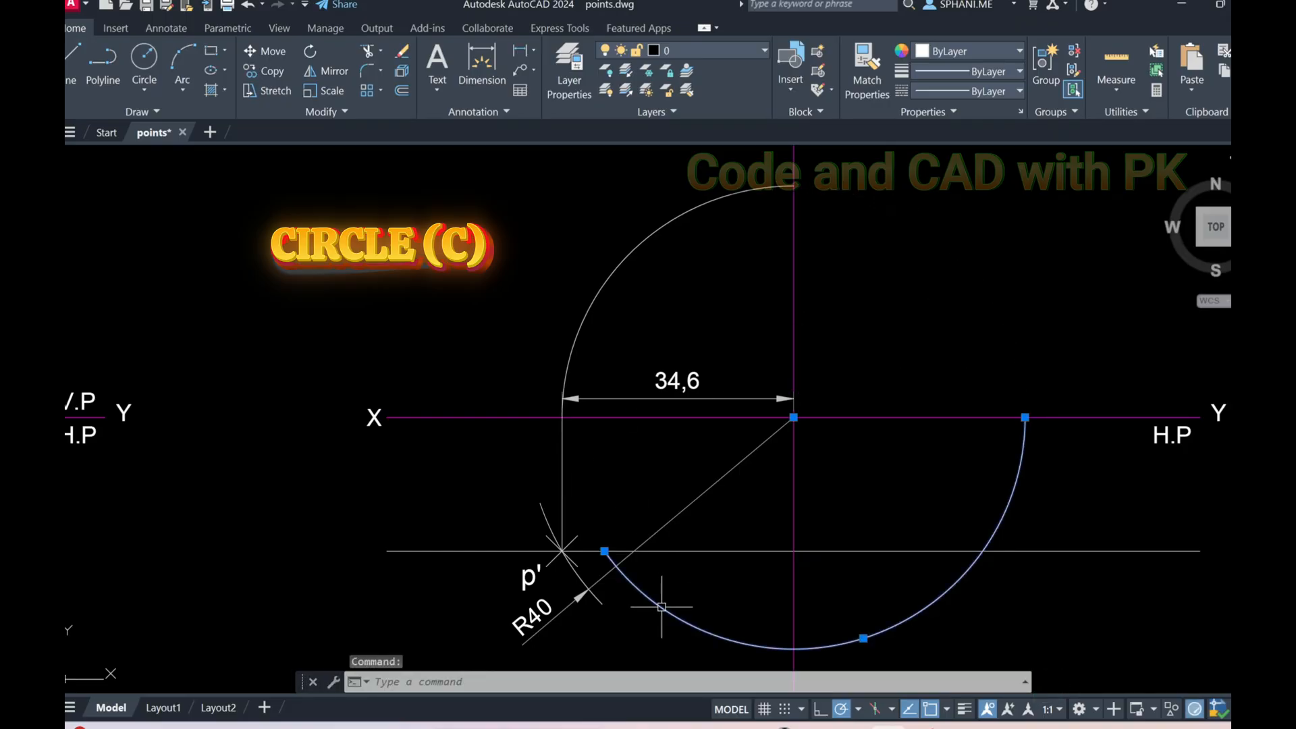
key("Delete")
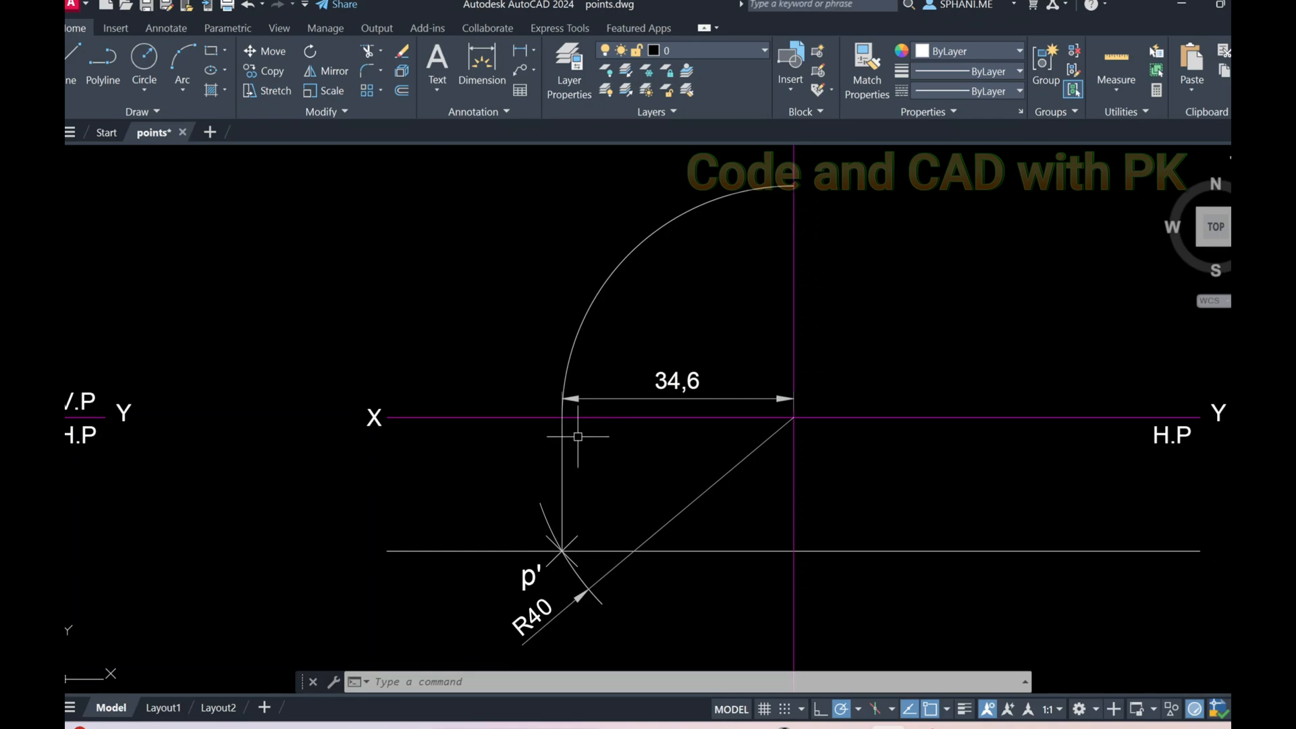
Copy the p' label straight up to just above XY, beside the projector's upper end.
type("o")
key("Return")
left_click(531, 578)
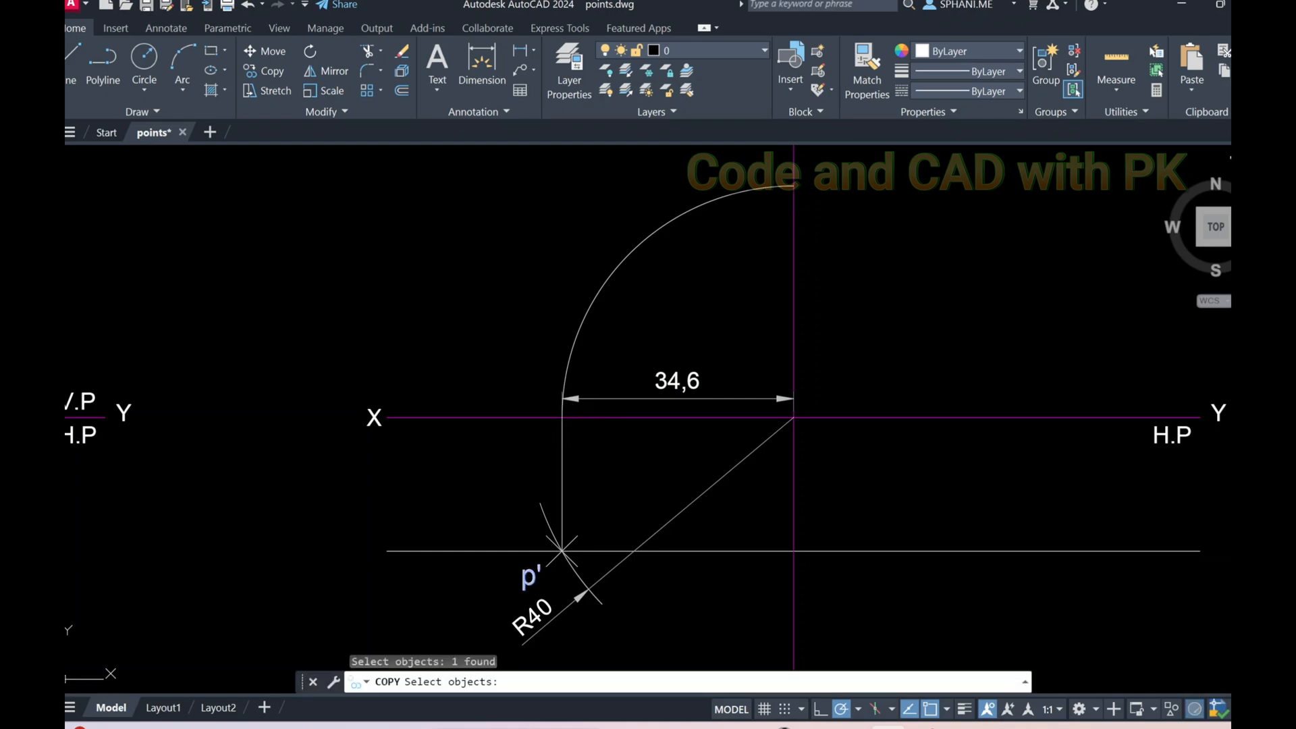
key("Return")
left_click(673, 616)
left_click(686, 439)
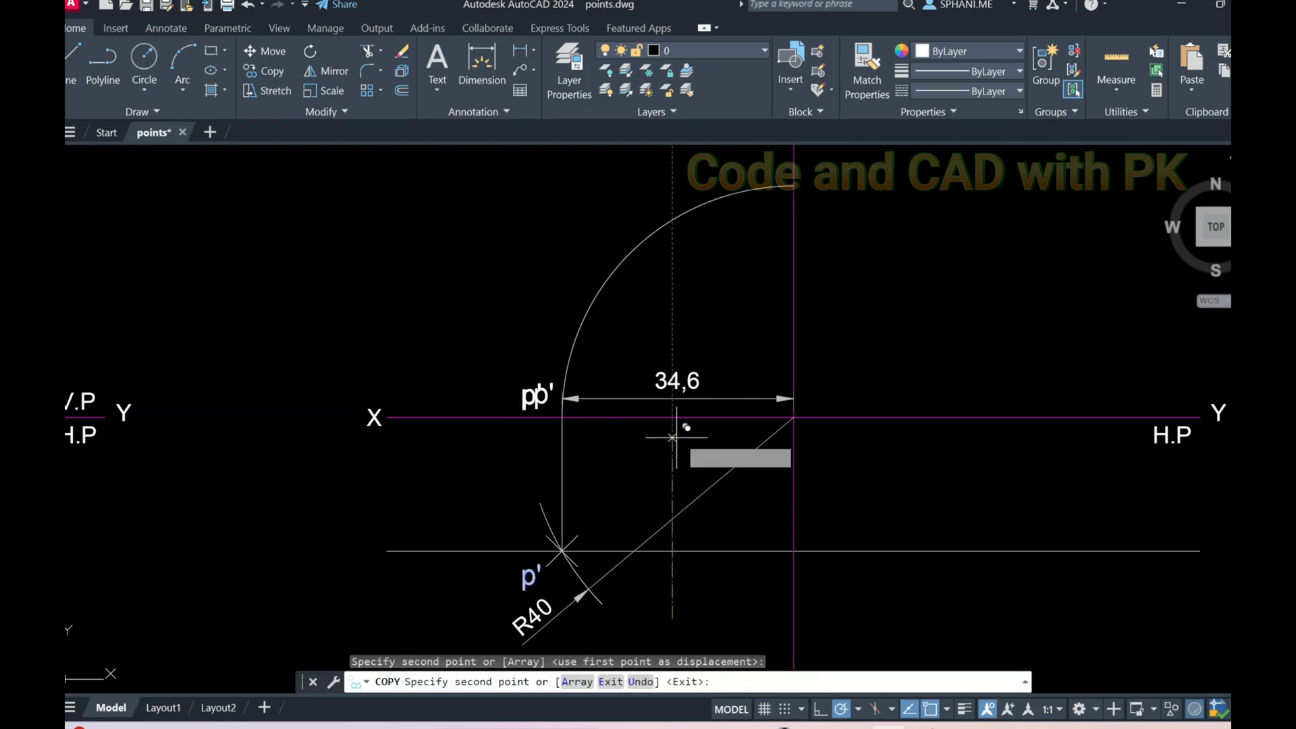
key("Escape")
Change the copied label above XY to p.
type("ed")
key("Return")
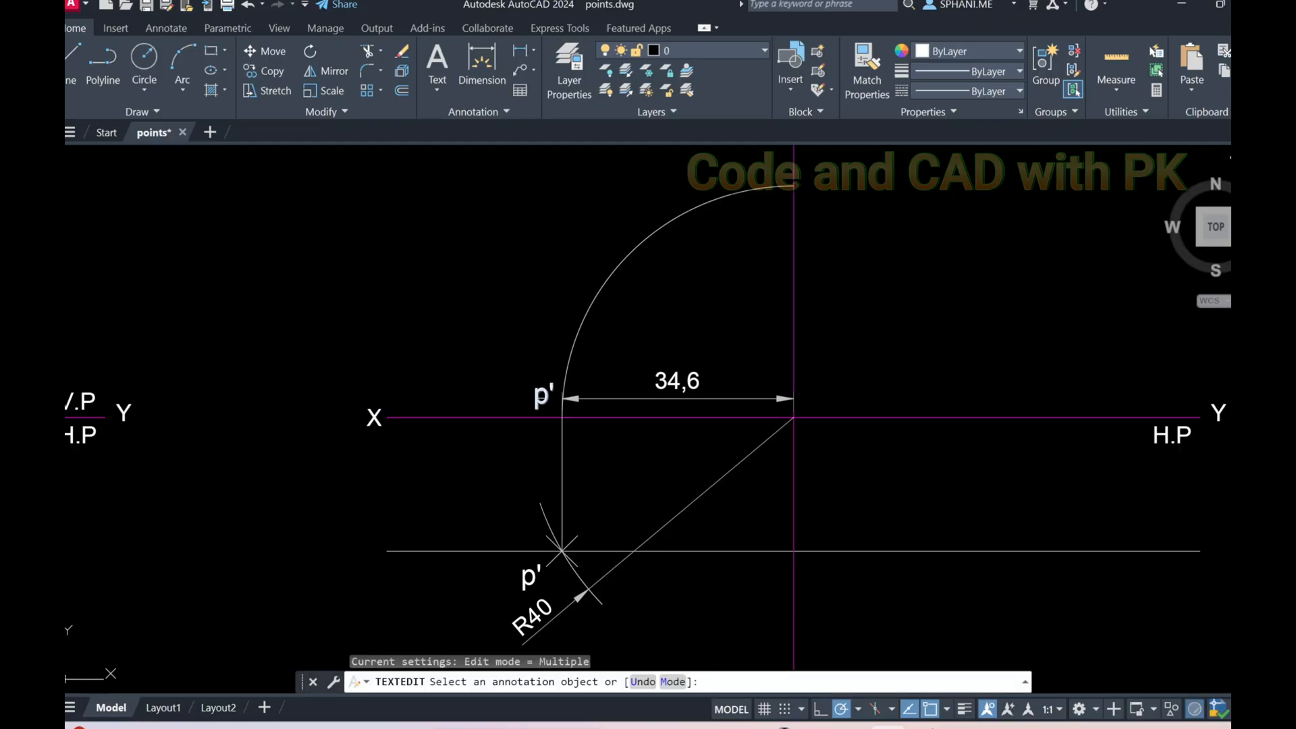
left_click(544, 397)
type("p")
left_click(538, 308)
right_click(538, 307)
left_click(552, 319)
key("Escape")
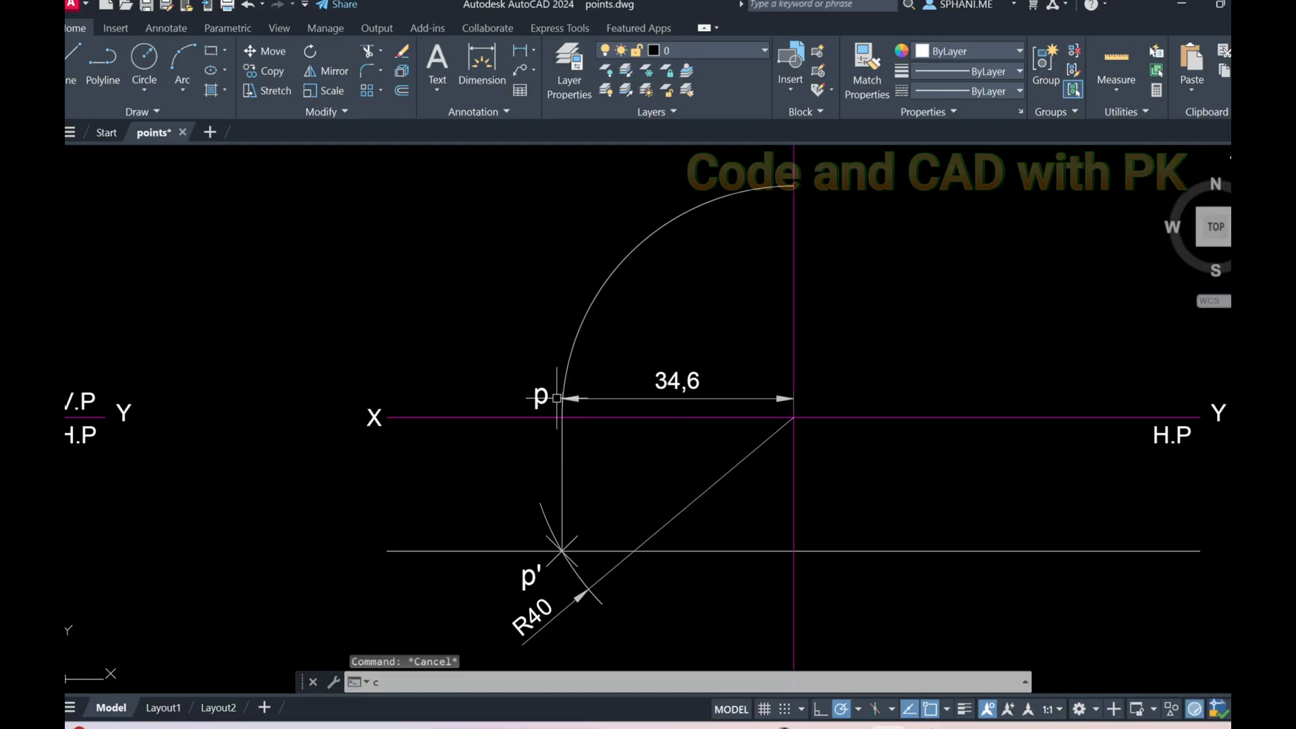
Copy the p label to the upper end of the second-quadrant arc, on the far side of the V.P line.
type("co")
key("Return")
left_click(544, 397)
key("Return")
left_click(494, 374)
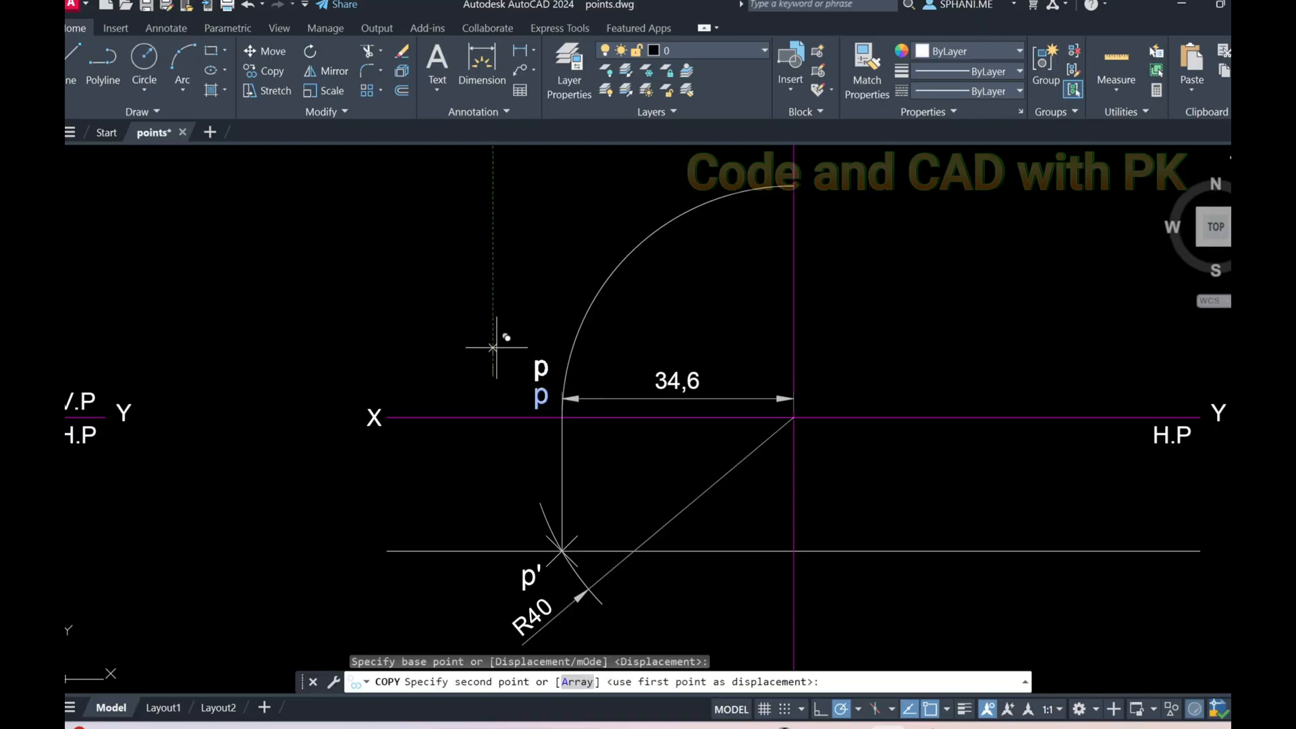
middle_click_drag(805, 192, 756, 259)
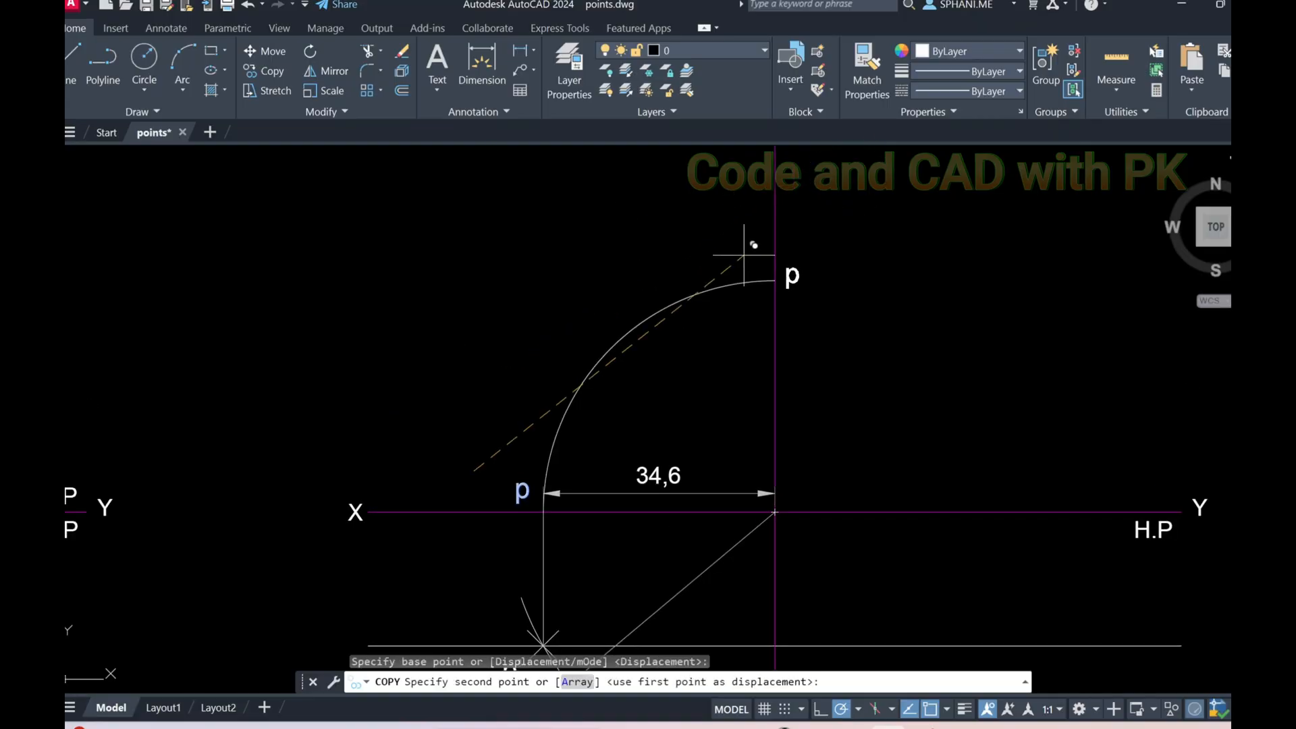
left_click(744, 255)
key("Escape")
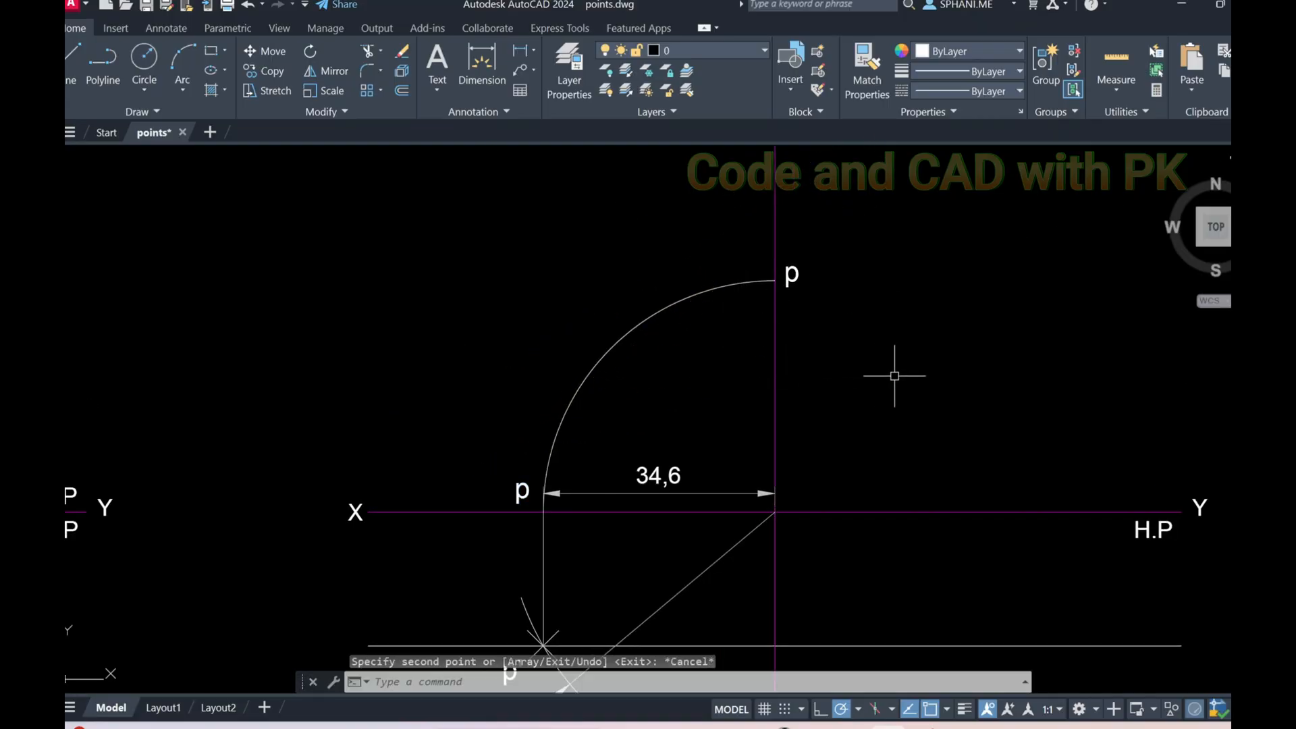
Draw a separate horizontal line about 65 units long in the empty space beyond the Y end of the construction.
middle_click_drag(881, 359, 826, 278)
scroll(763, 362, "down", 3)
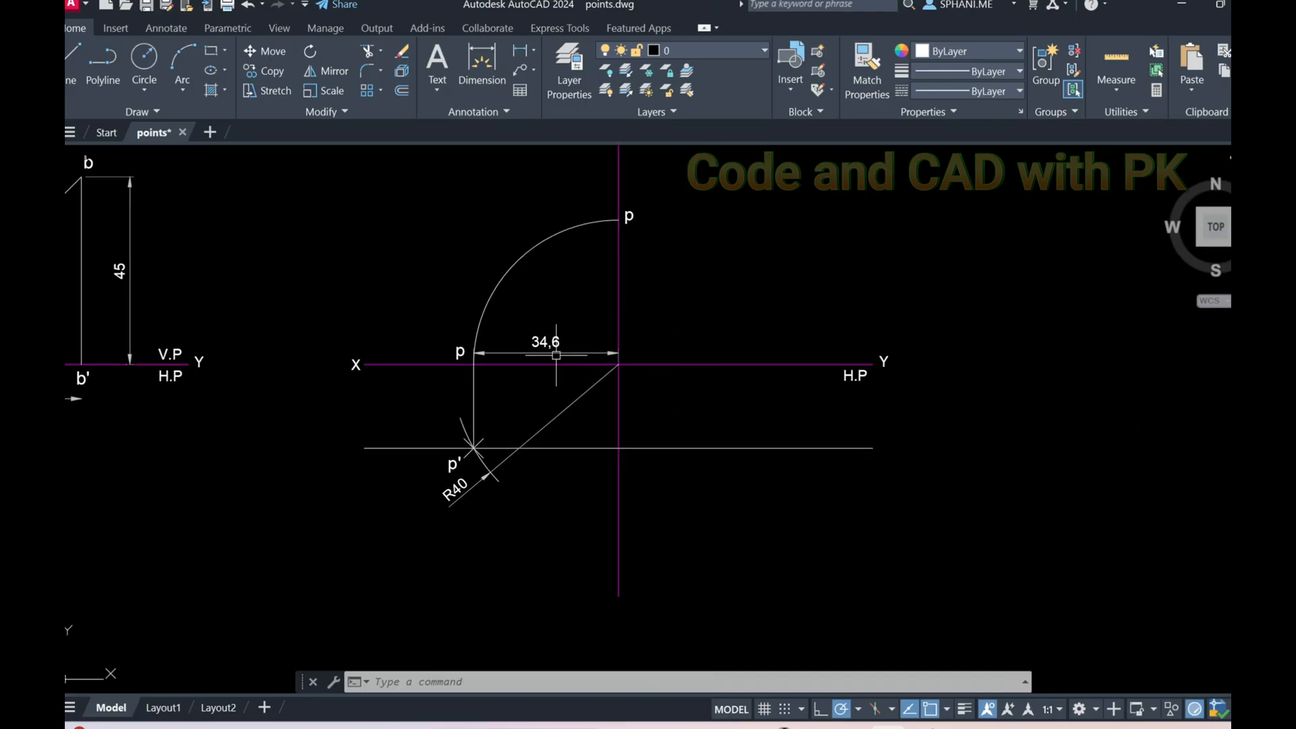
mouse_move(798, 430)
middle_mouse_down()
mouse_move(628, 432)
mouse_move(649, 418)
middle_mouse_up()
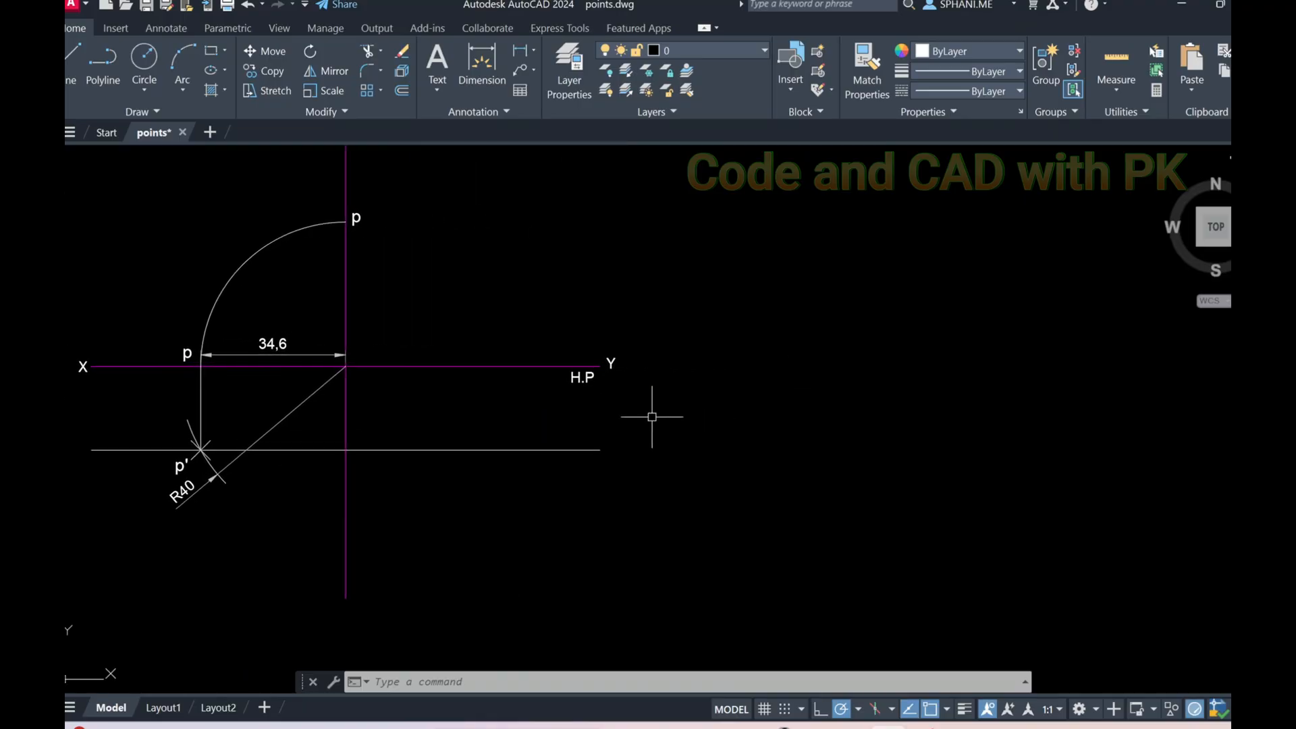
type("l")
key("Return")
left_click(806, 372)
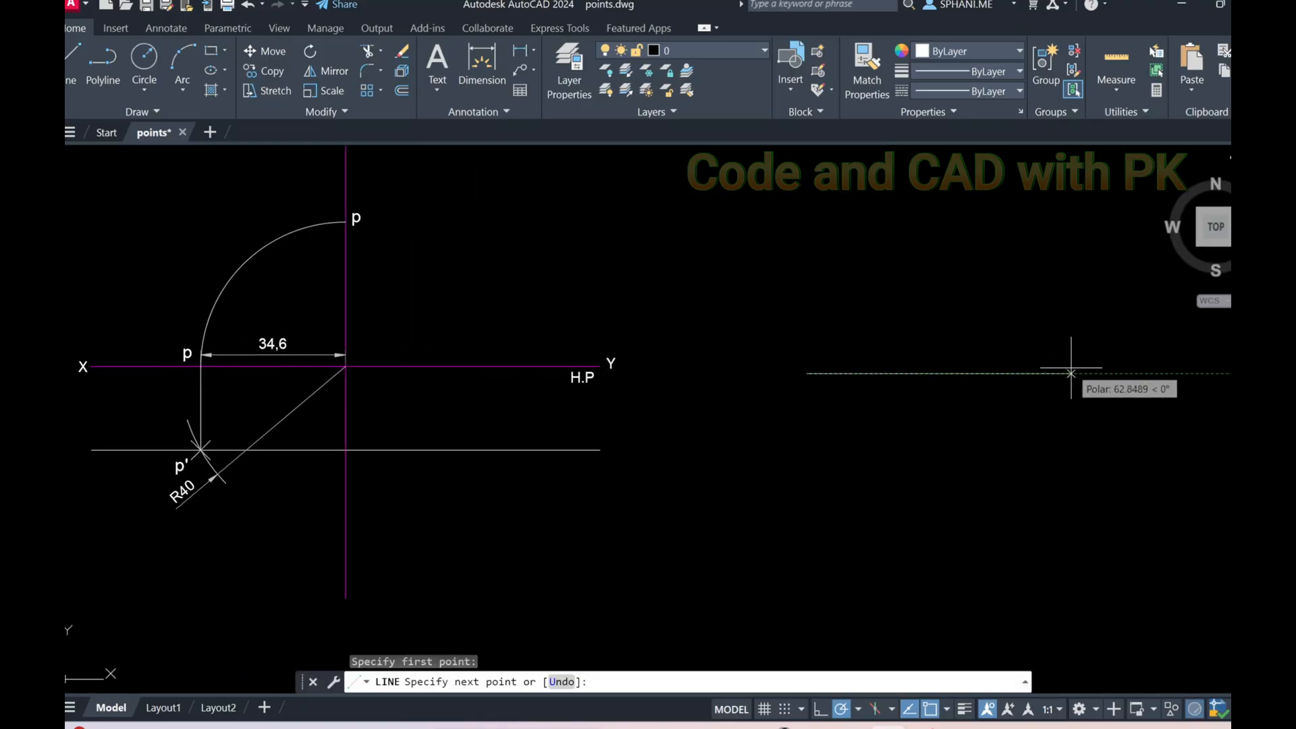
left_click(1078, 373)
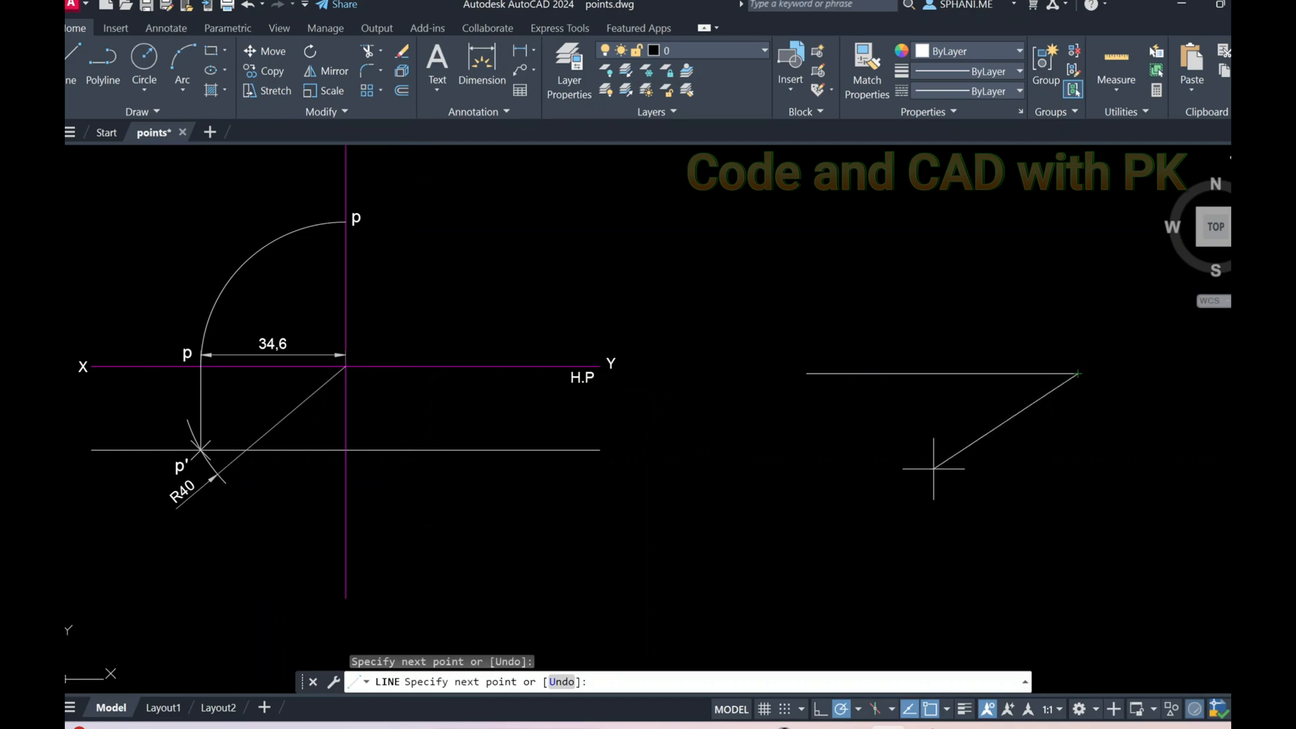
middle_click_drag(918, 463, 860, 458)
key("Escape")
Copy the Y and H.P labels together to the far end of the new horizontal line.
scroll(748, 463, "down", 2)
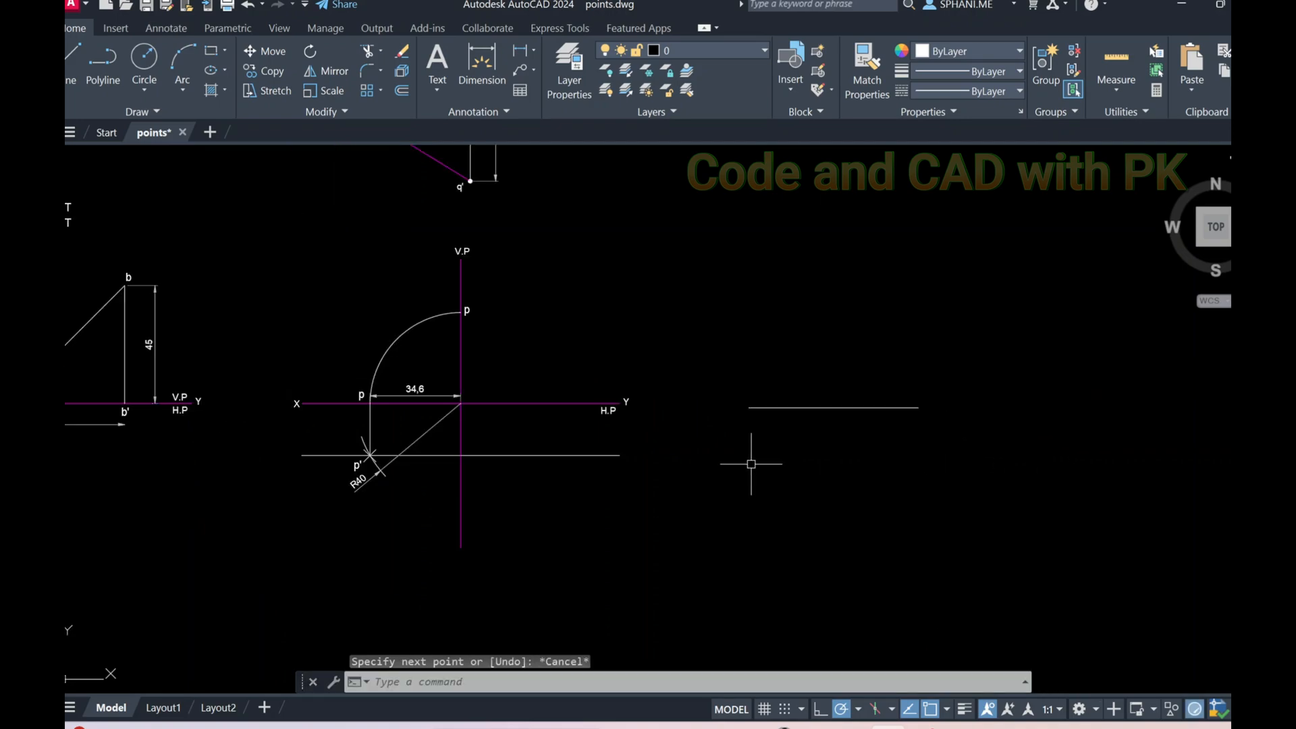
scroll(670, 457, "up", 2)
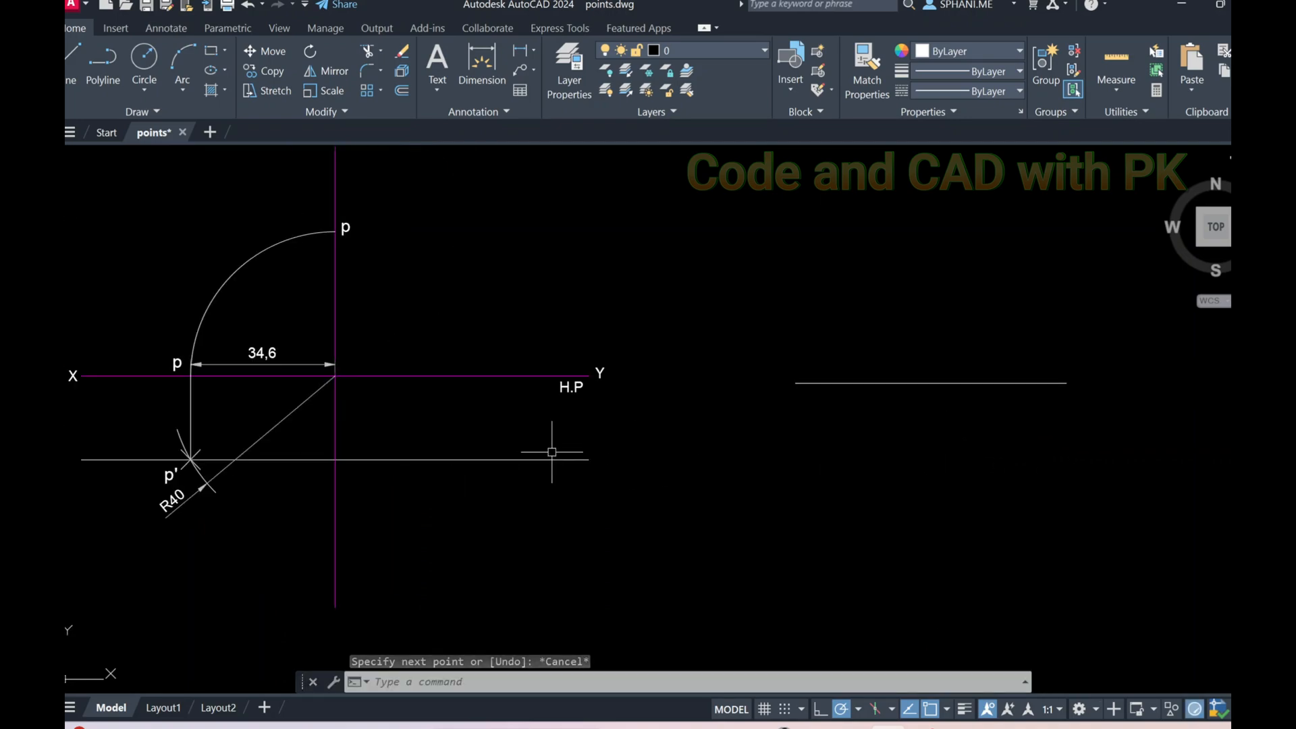
middle_click_drag(549, 449, 598, 448)
left_click(586, 354)
left_click(644, 385)
type("co")
key("Return")
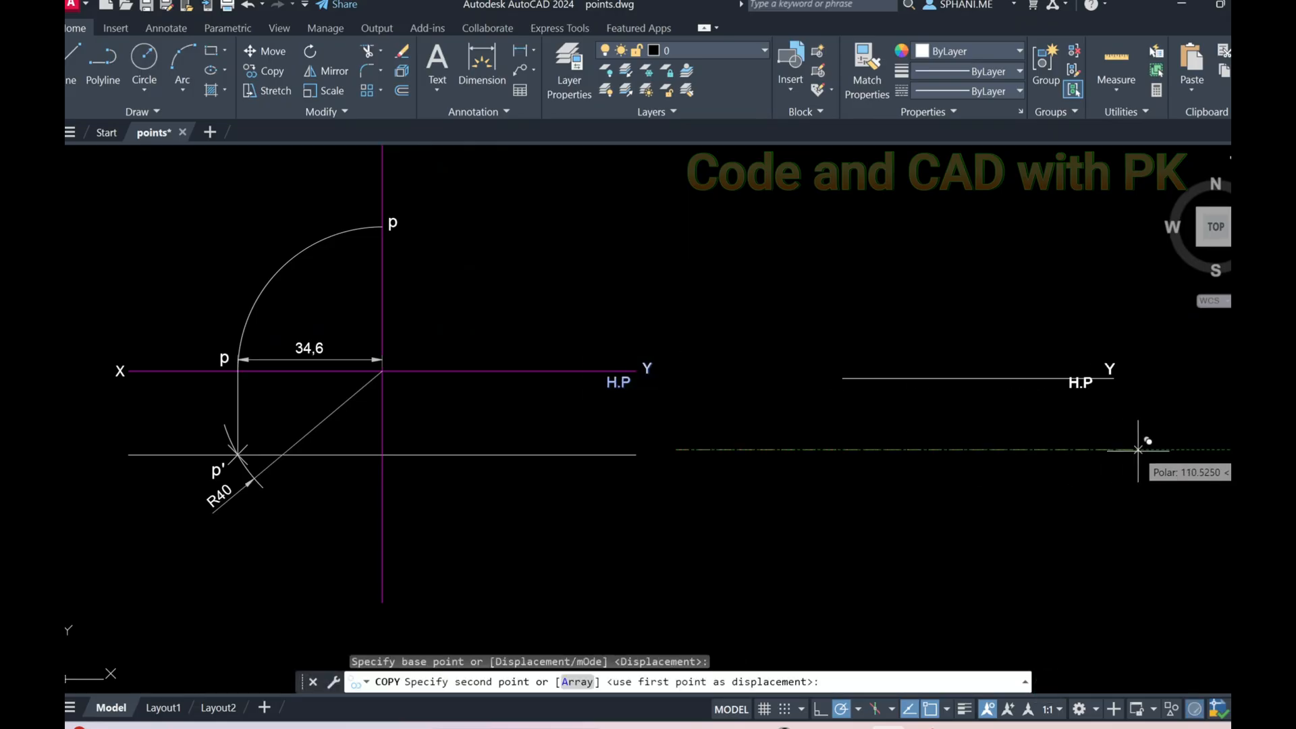
scroll(1155, 464, "up", 2)
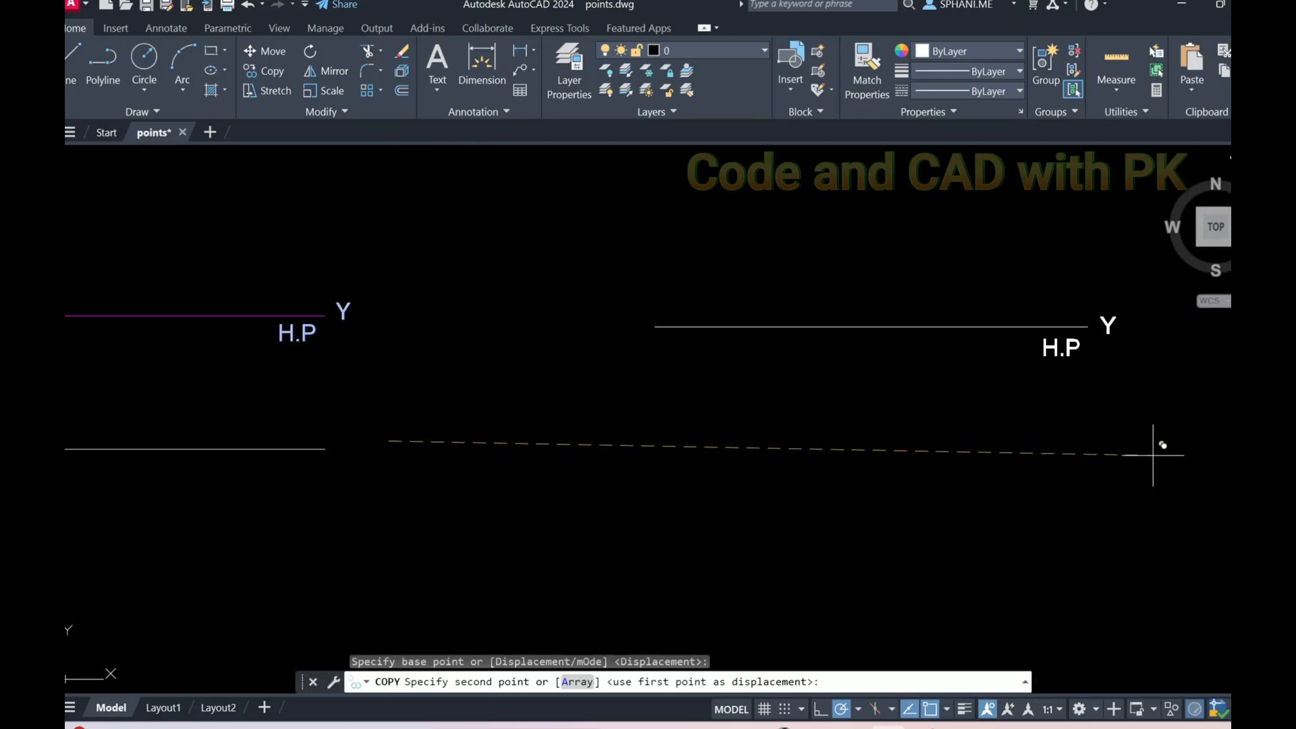
left_click(1153, 454)
key("Escape")
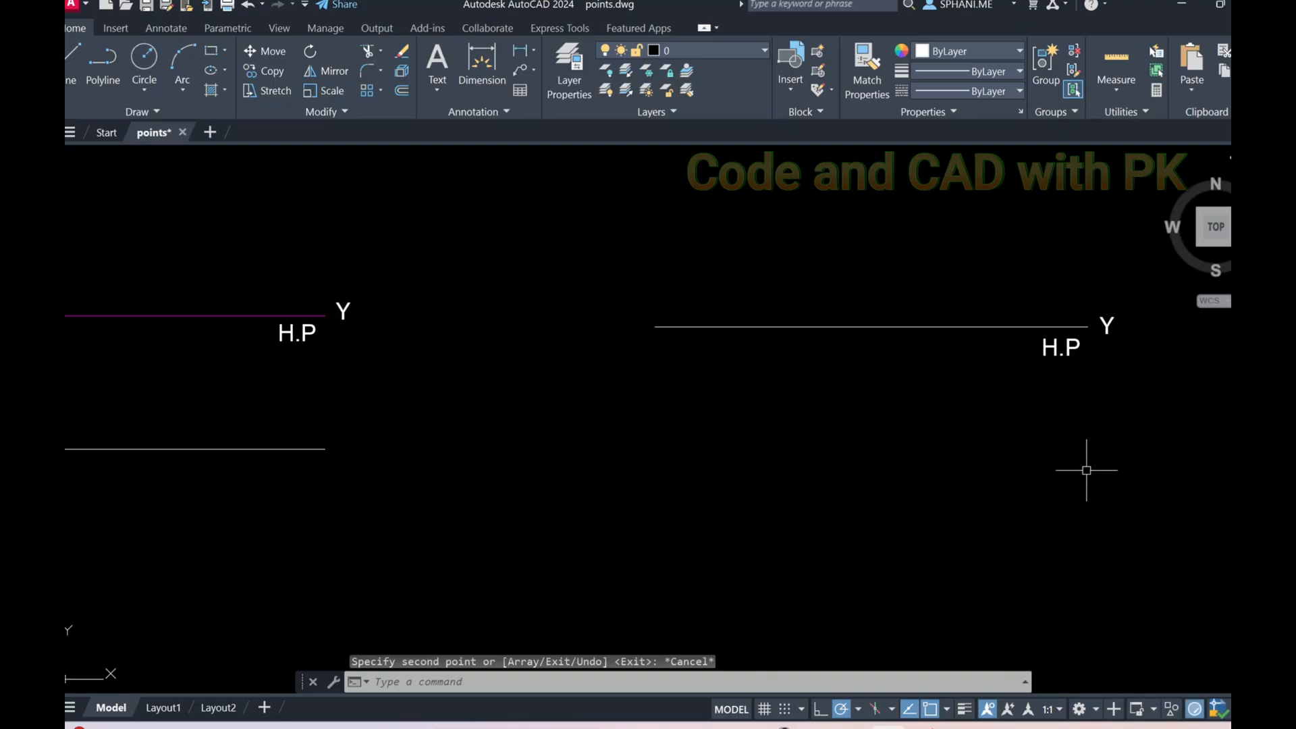
Copy the Y label to the opposite end of the new horizontal line.
type("co")
key("Return")
left_click(1106, 330)
key("Return")
left_click(1094, 448)
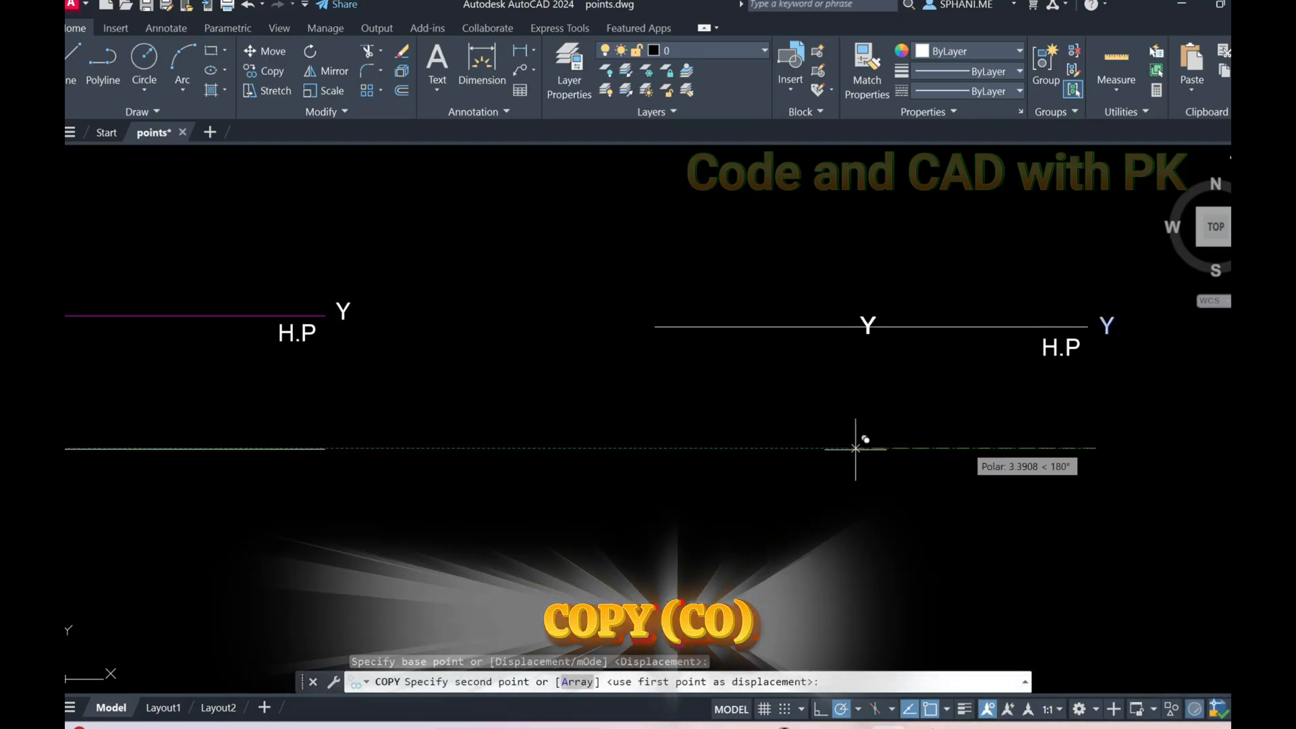
left_click(627, 449)
key("Escape")
Change the copied label at the start of the new line to a capital X.
type("ed")
key("Return")
left_click(639, 326)
type("X")
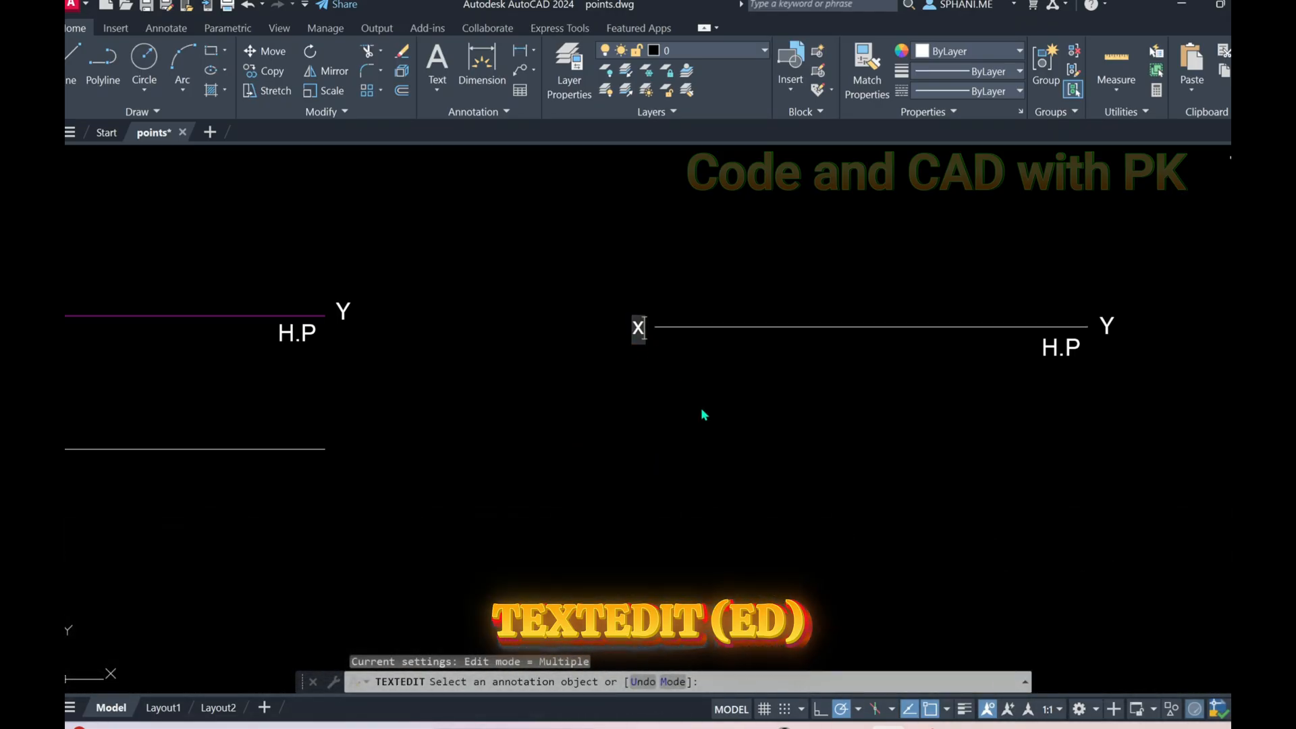
key("BackSpace")
key("Caps_Lock")
type("X")
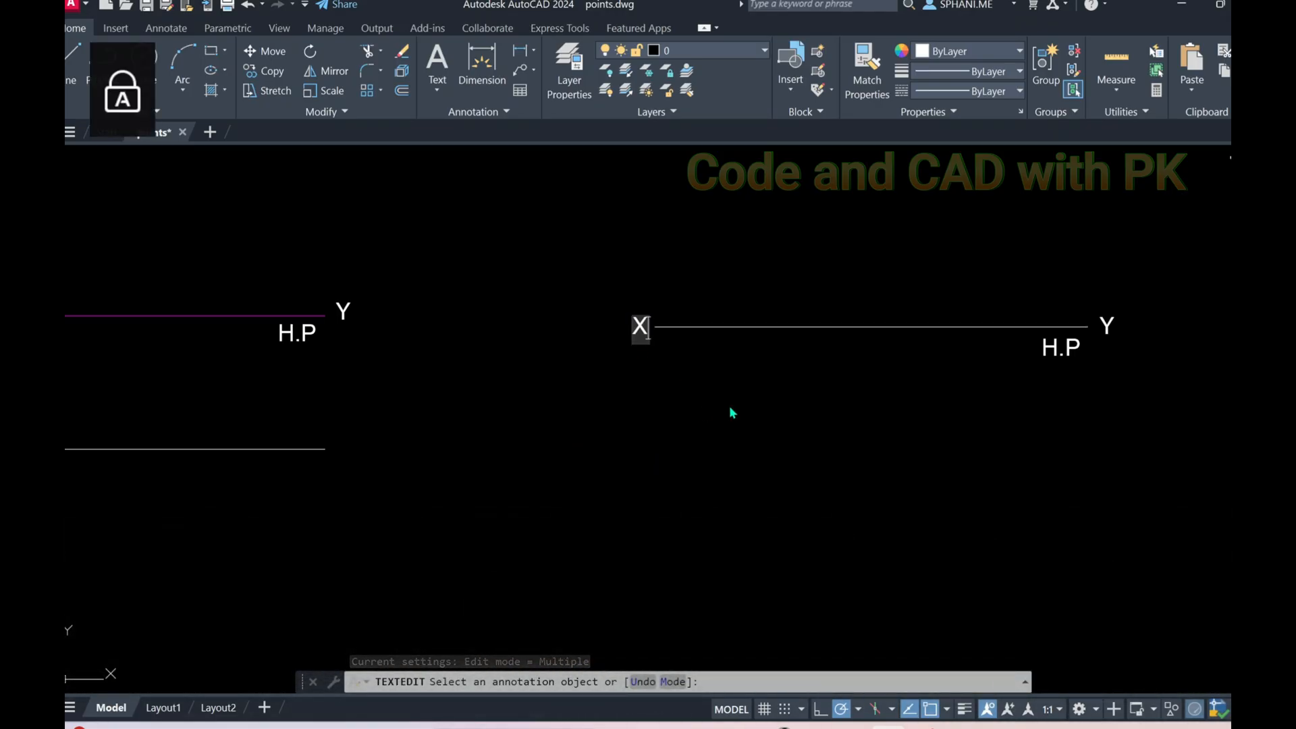
left_click(702, 409)
right_click(736, 408)
left_click(746, 434)
Draw a vertical line 34.6 units long upward from the midpoint of the new XY line.
middle_click_drag(870, 375, 865, 419)
type("L")
key("Return")
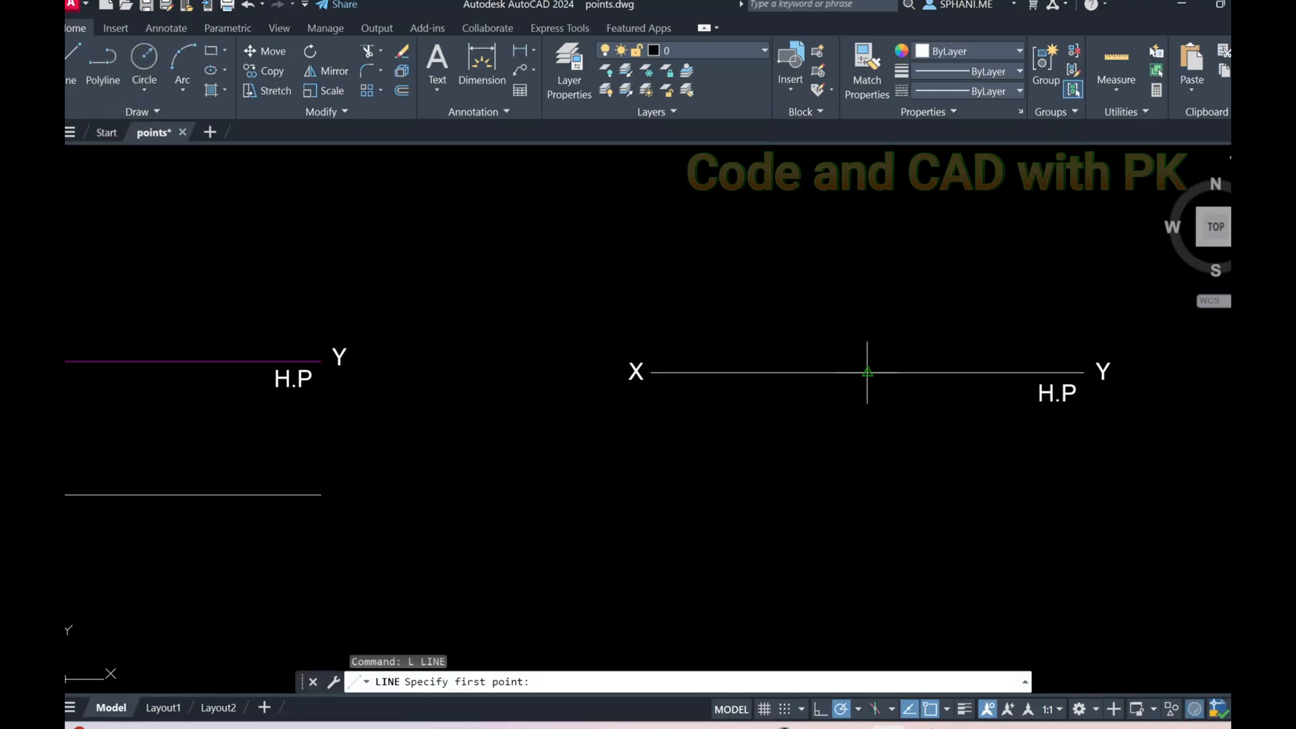
left_click(866, 372)
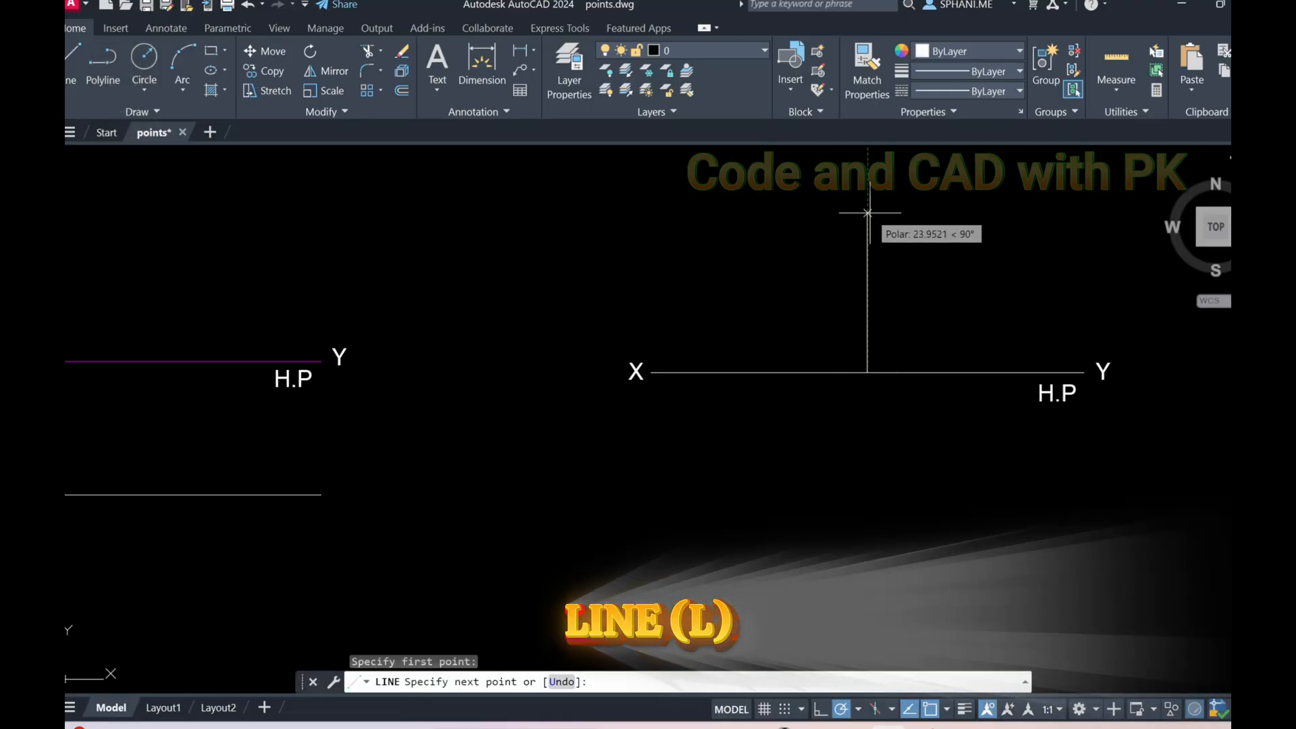
type("34.")
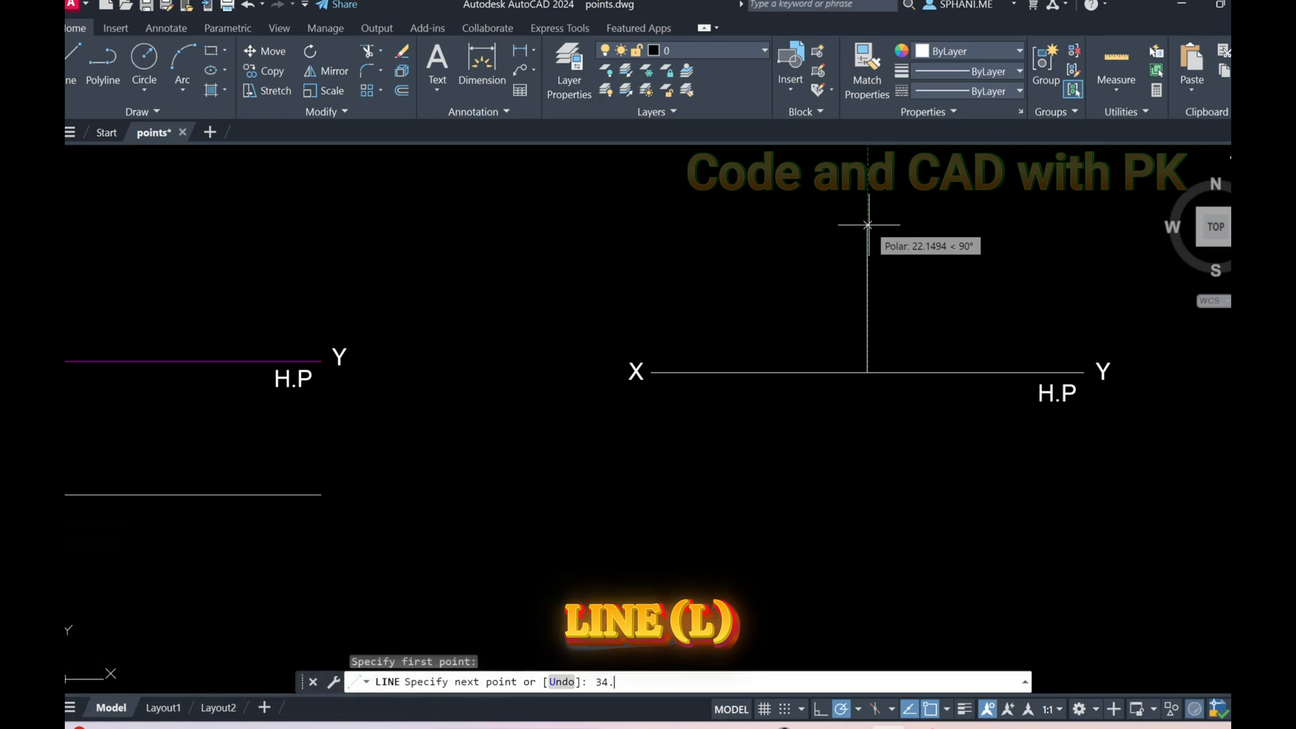
type("6")
key("Return")
key("Escape")
Draw a vertical line 20 units long downward from the midpoint of the new XY line.
scroll(902, 320, "down", 4)
scroll(905, 333, "up", 2)
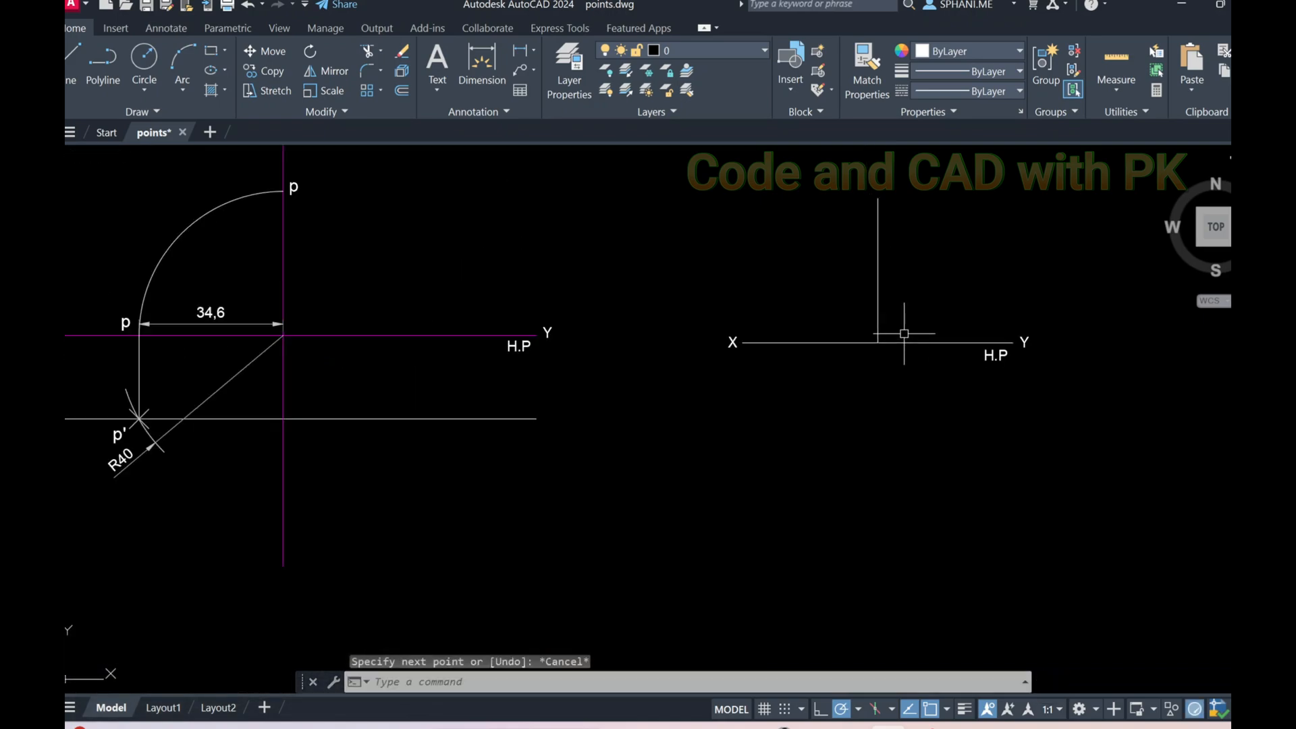
type("l")
key("Return")
left_click(878, 343)
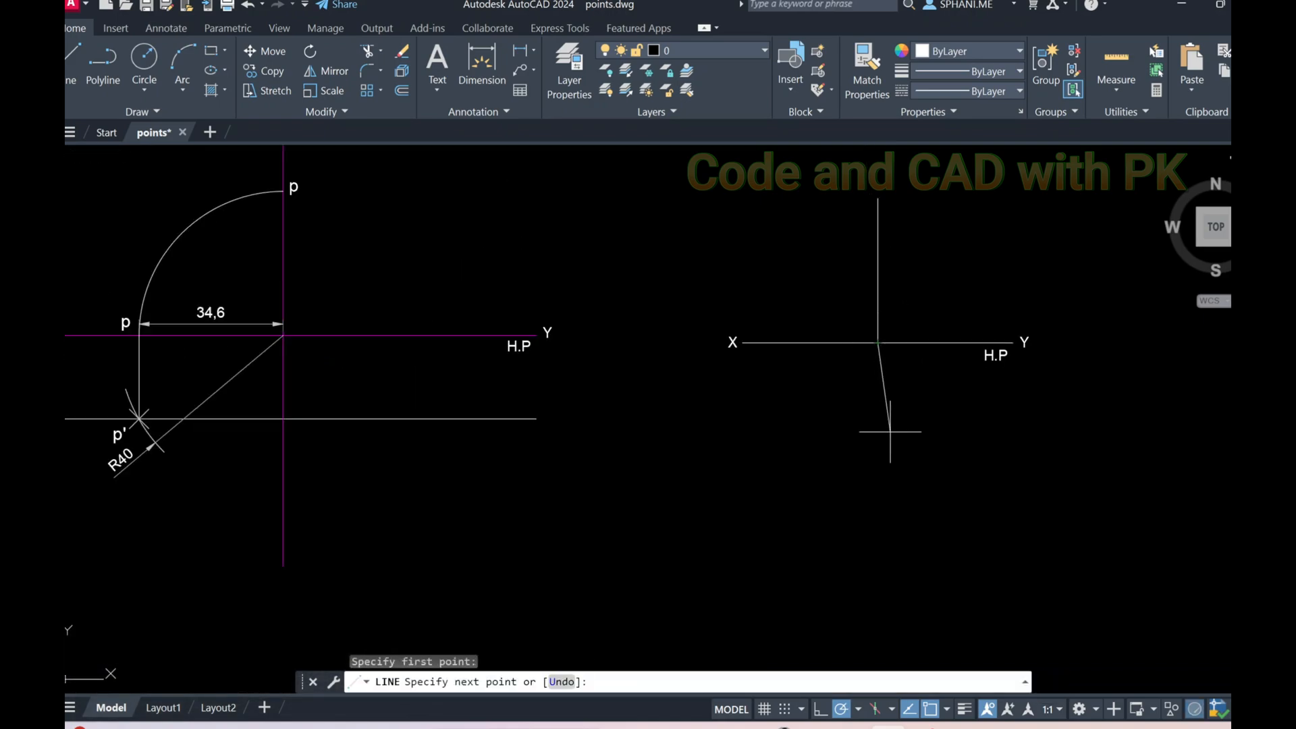
type("20")
key("Return")
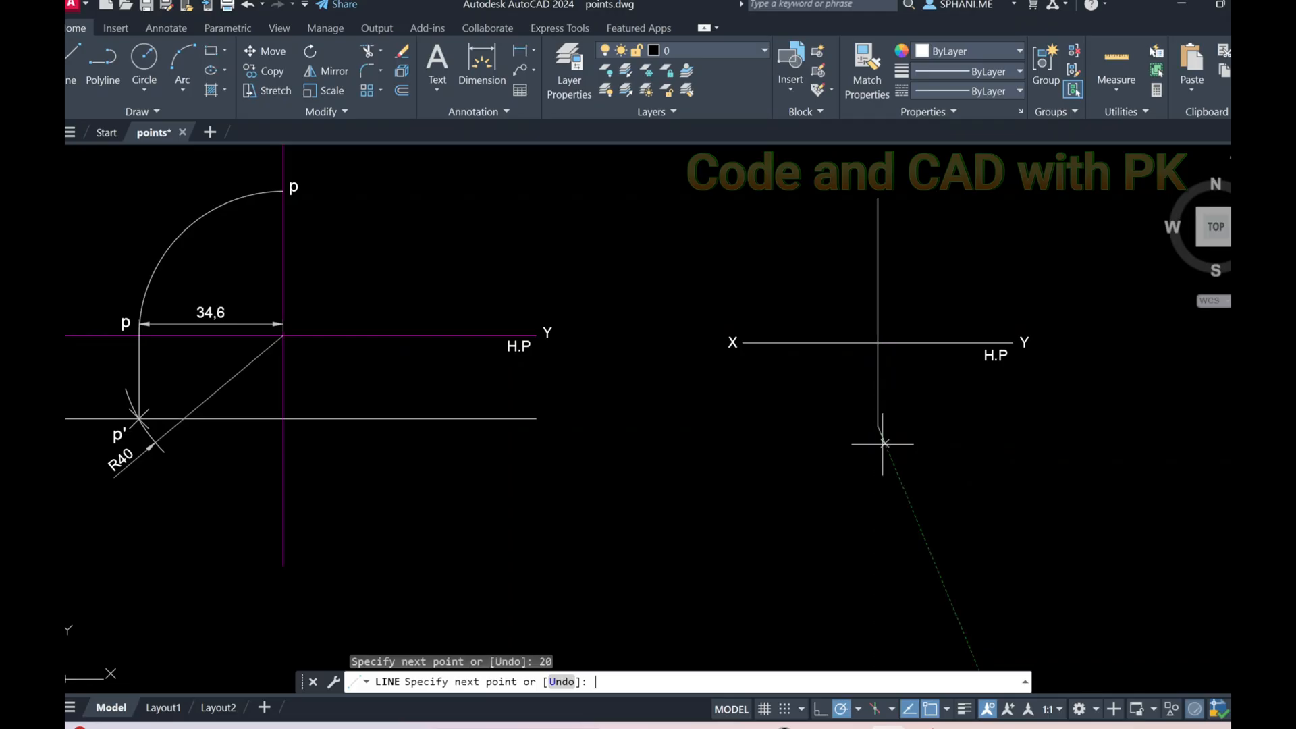
key("Escape")
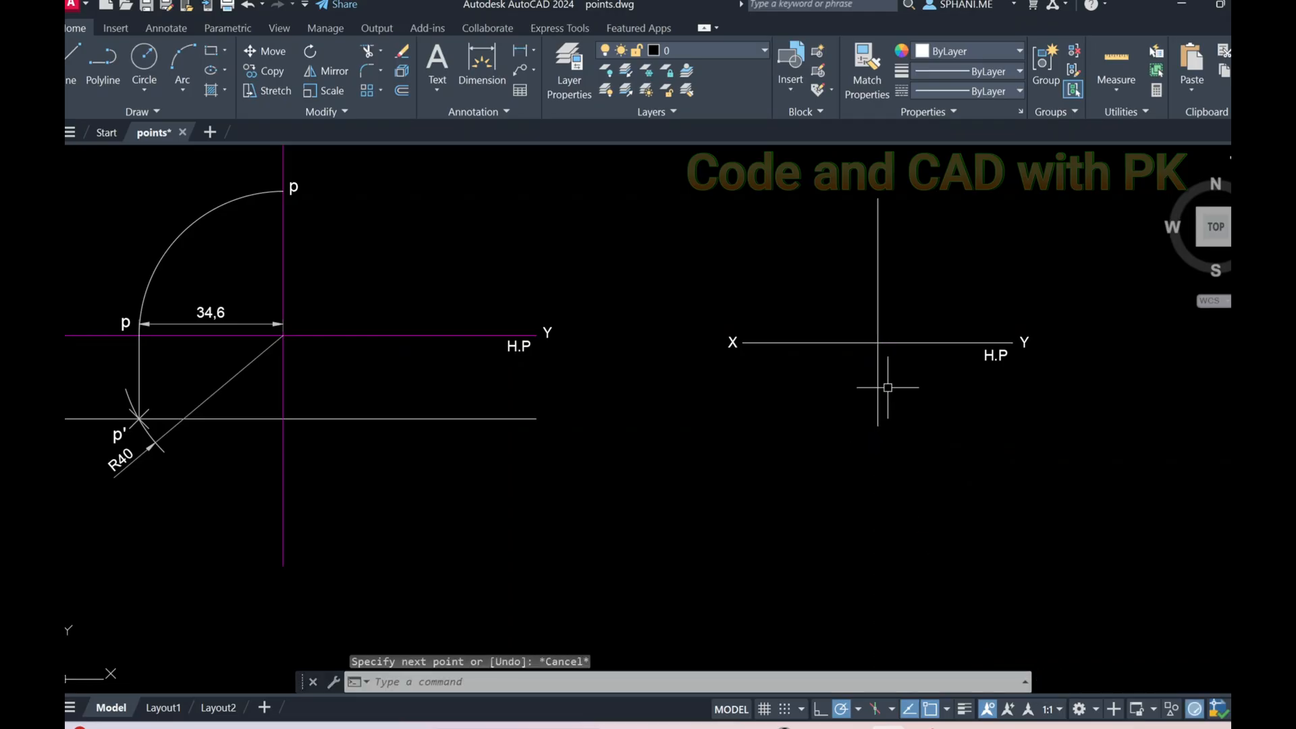
Place filled donuts with inside diameter 0 and outside diameter 1.5 at both ends of the vertical projector.
type("DONU")
key("Return")
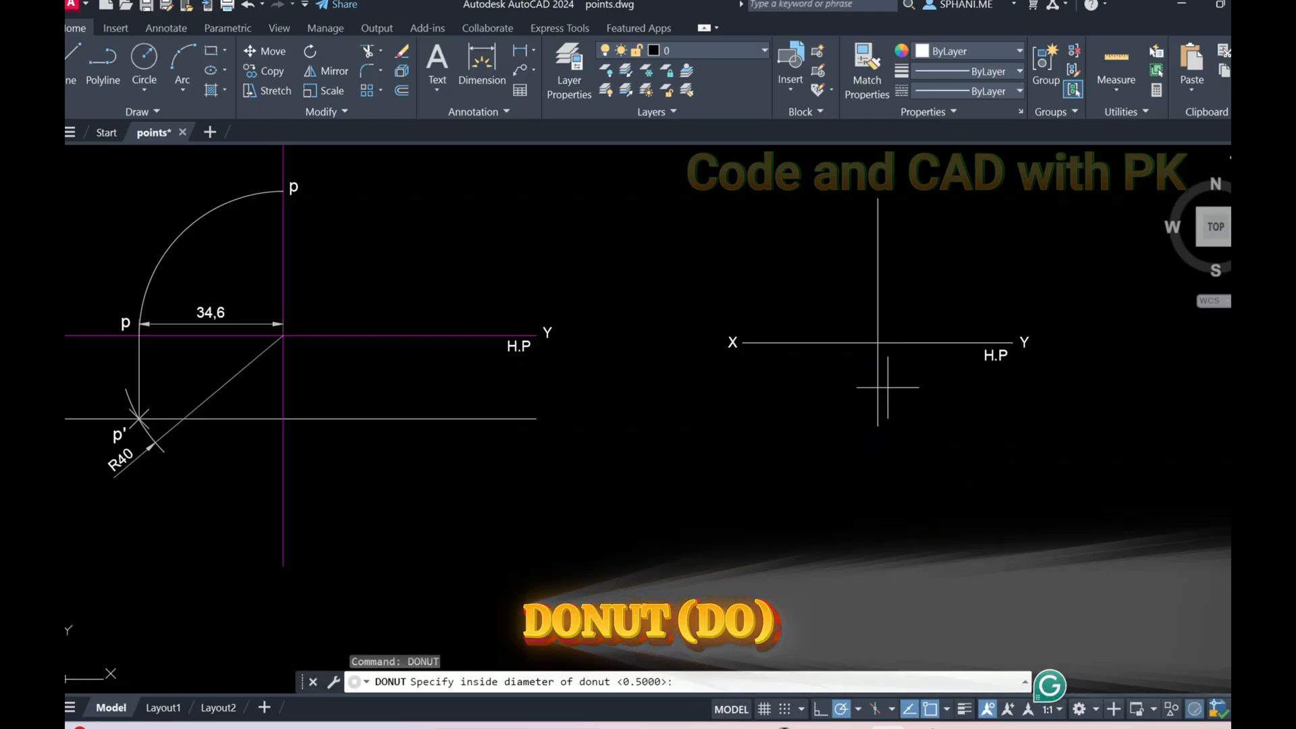
type("0")
key("Return")
type("1")
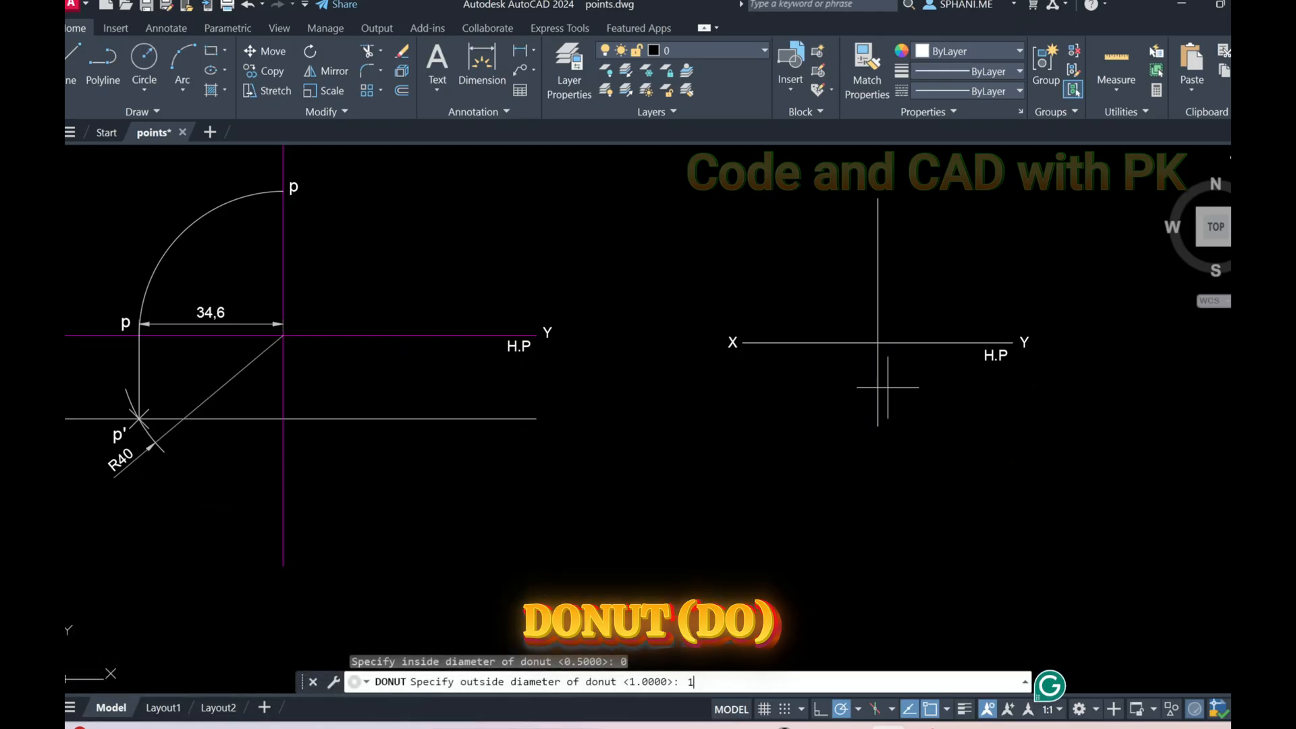
type(".5")
key("Return")
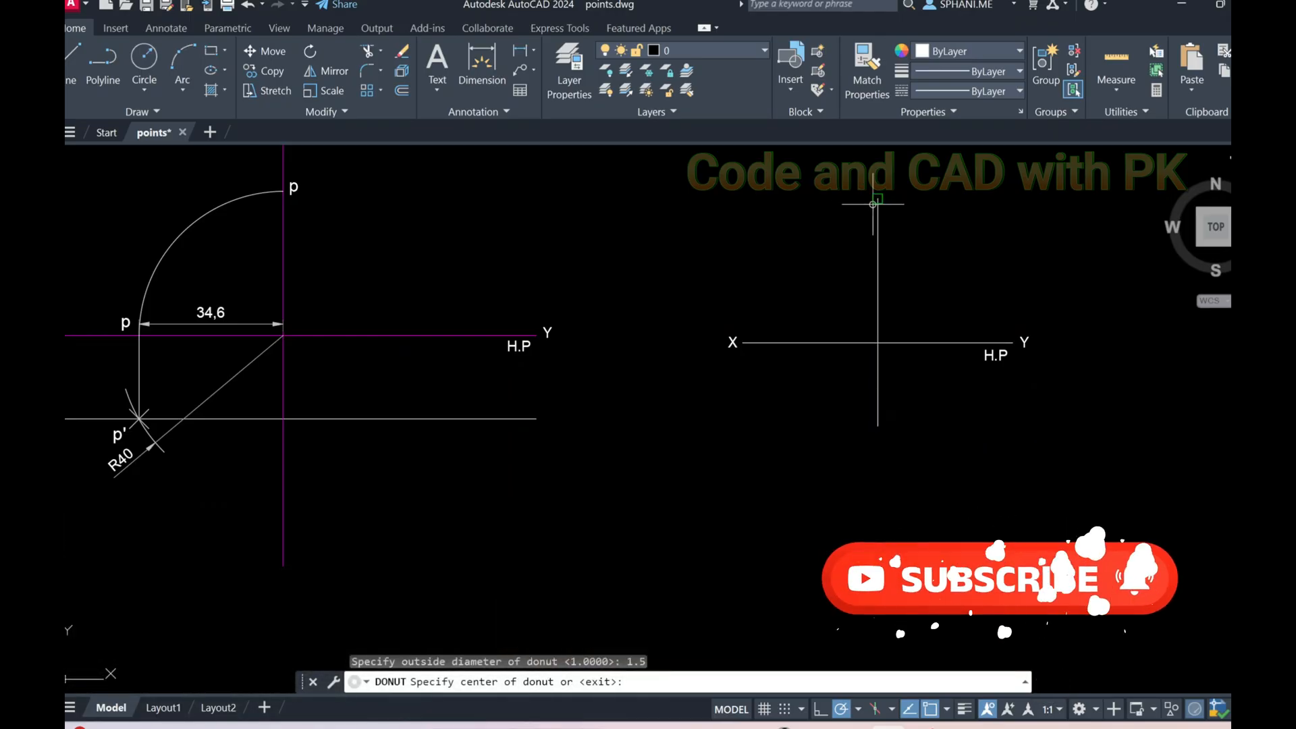
left_click(878, 426)
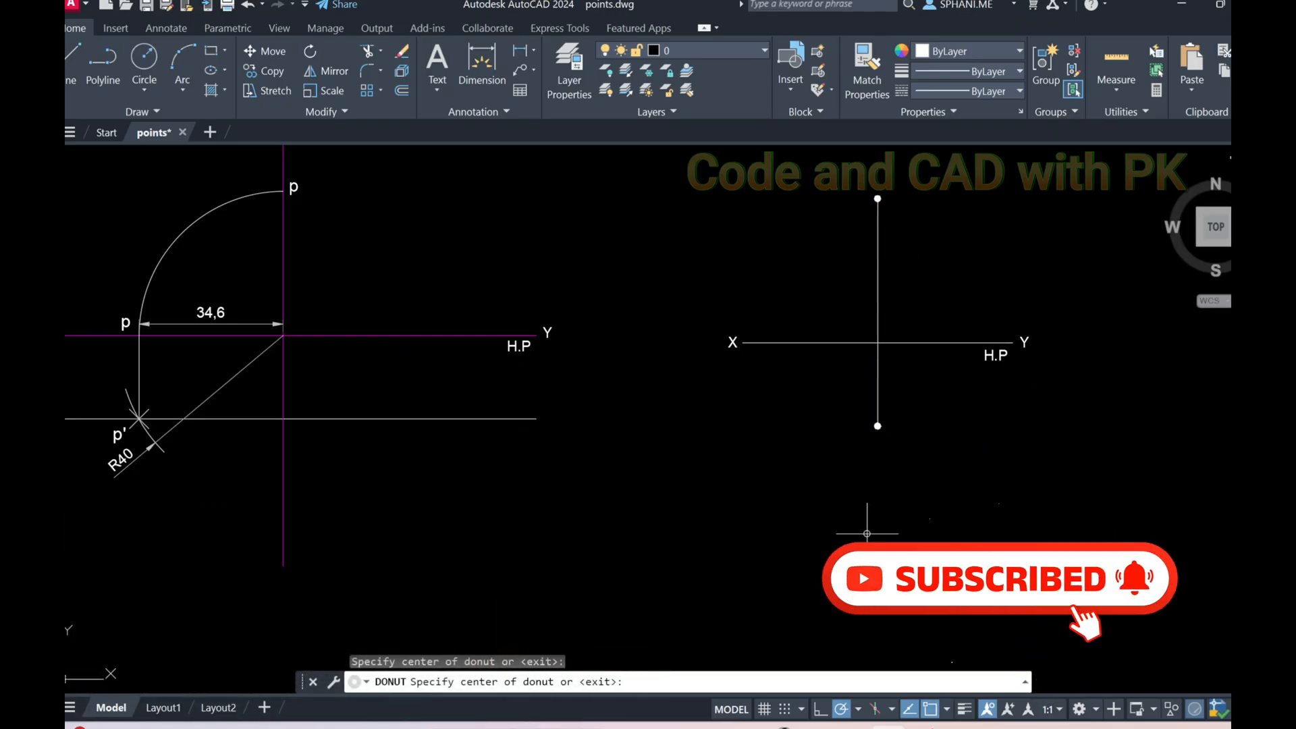
key("Escape")
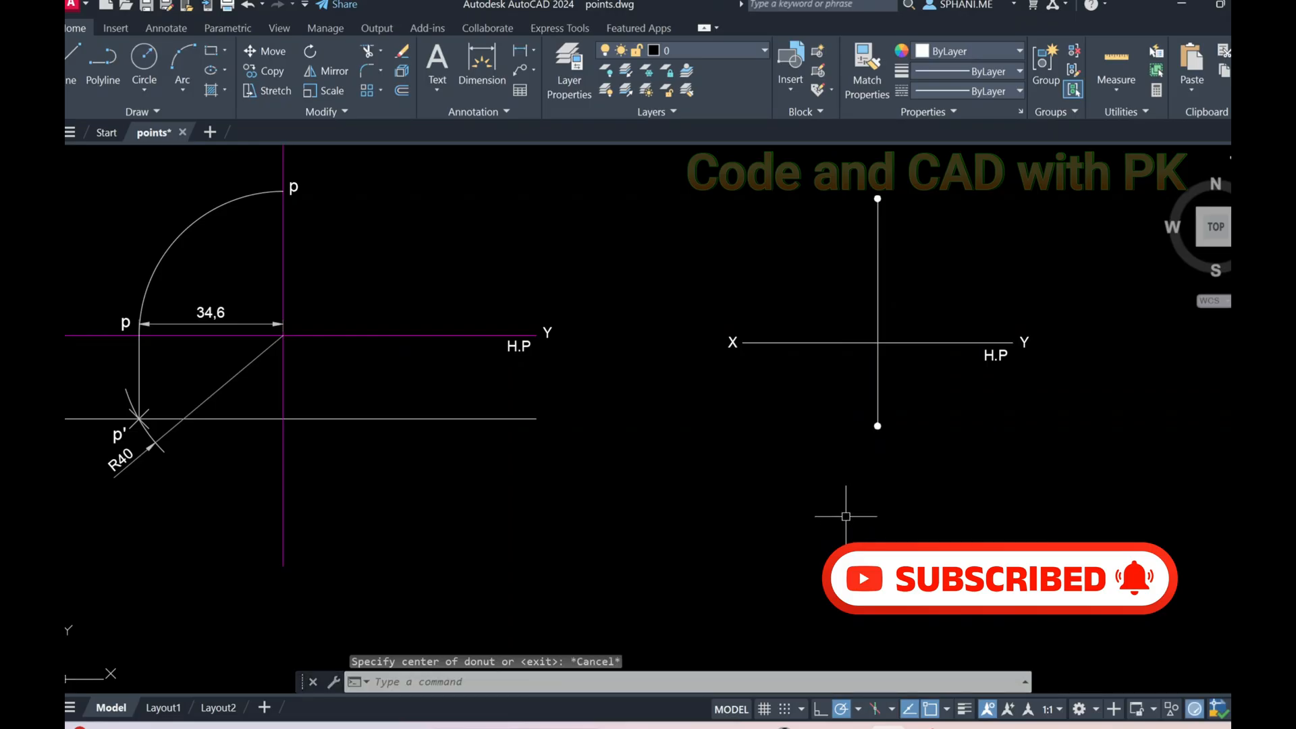
Add a linear dimension from the upper dot's centre to XY, offset 10 units from the projector on the X side.
type("DIMLIN")
key("Return")
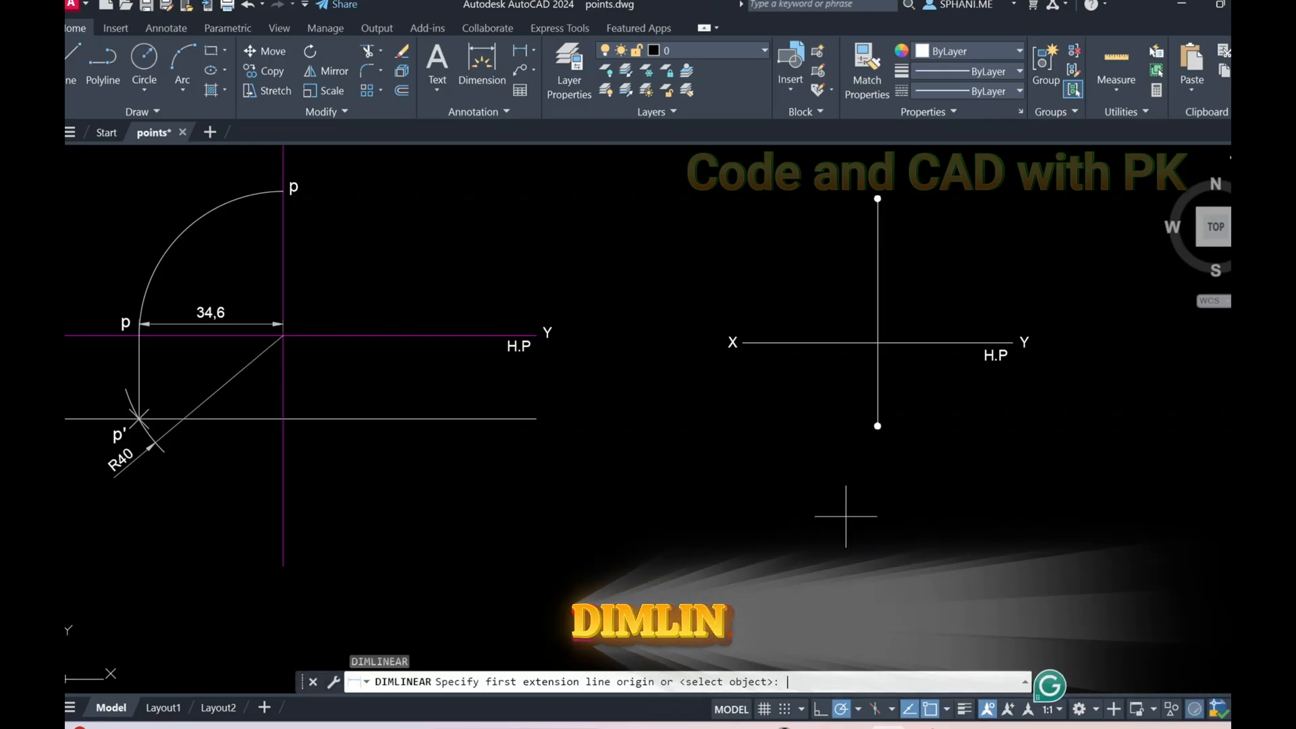
scroll(878, 189, "up", 4)
type("CEN")
key("Return")
left_click(862, 249)
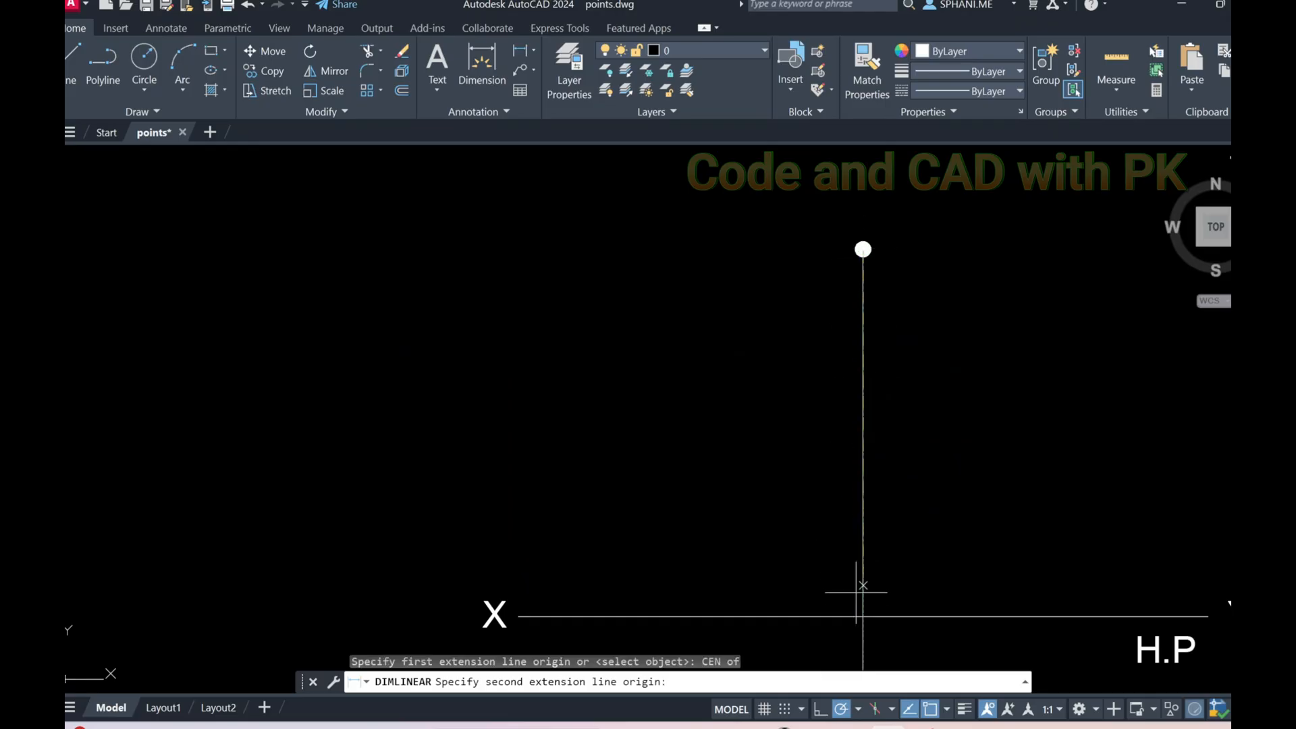
left_click(863, 617)
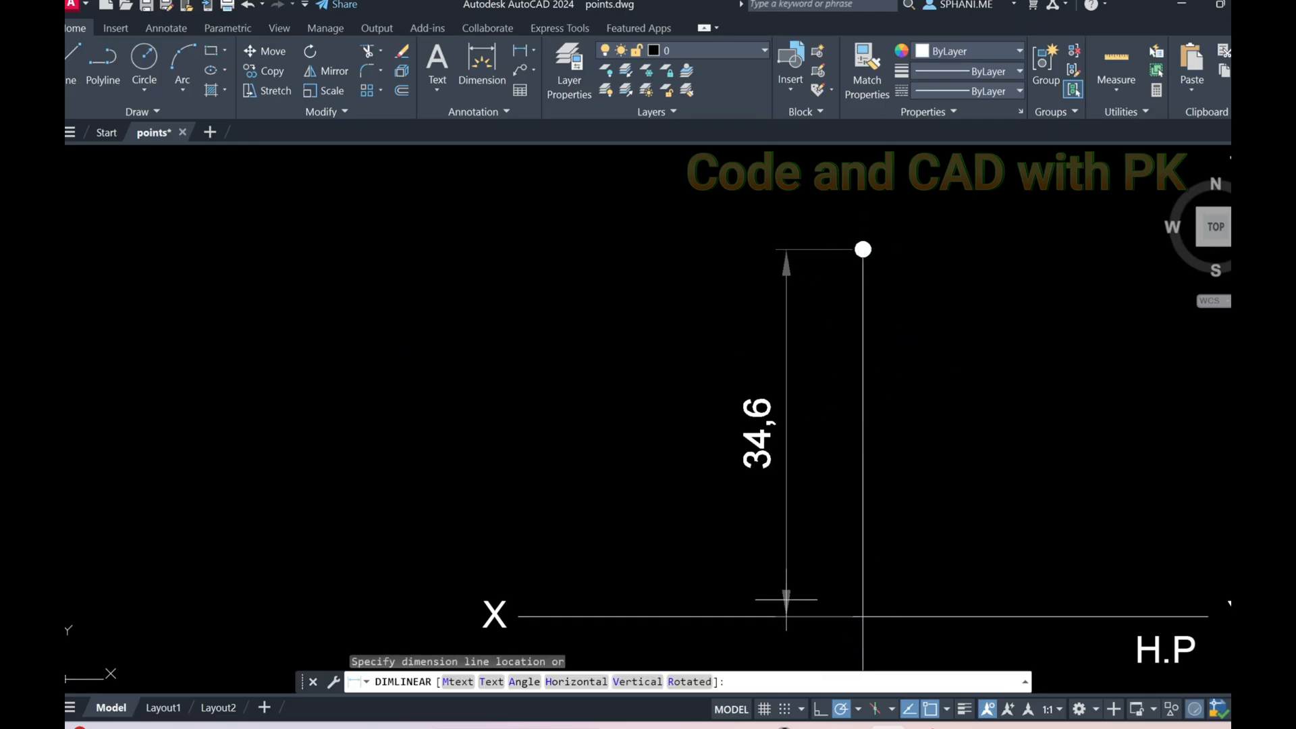
type("10")
key("Return")
Add a linear dimension from XY to the lower dot's centre, in line with the upper dimension.
scroll(856, 380, "down", 5)
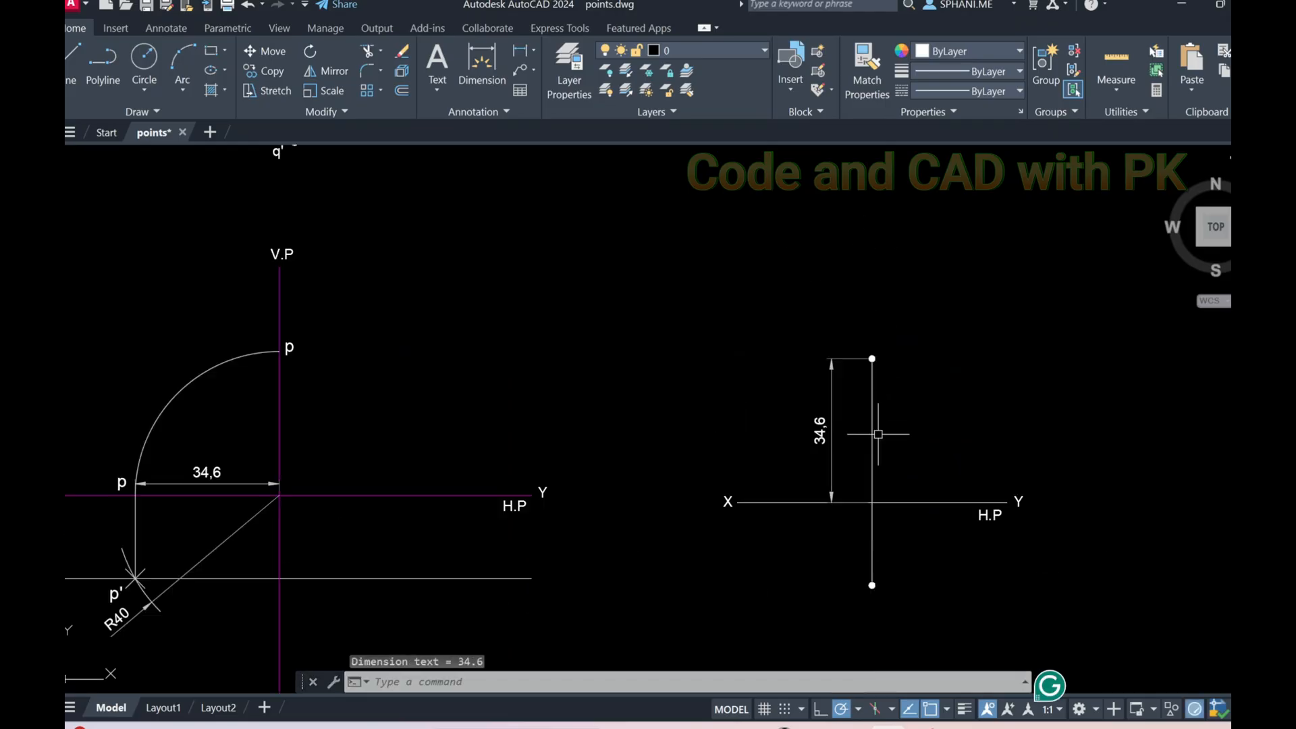
scroll(856, 380, "up", 3)
middle_click_drag(856, 380, 852, 283)
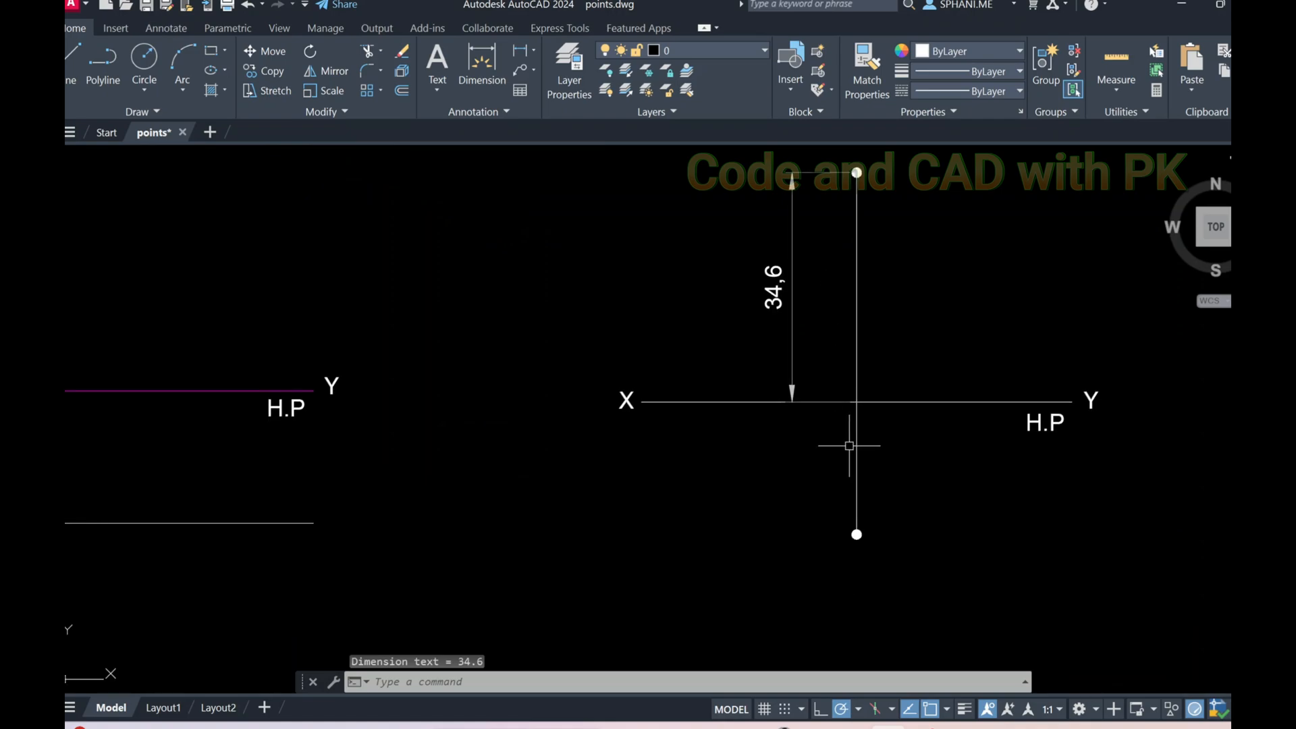
key("Return")
left_click(856, 402)
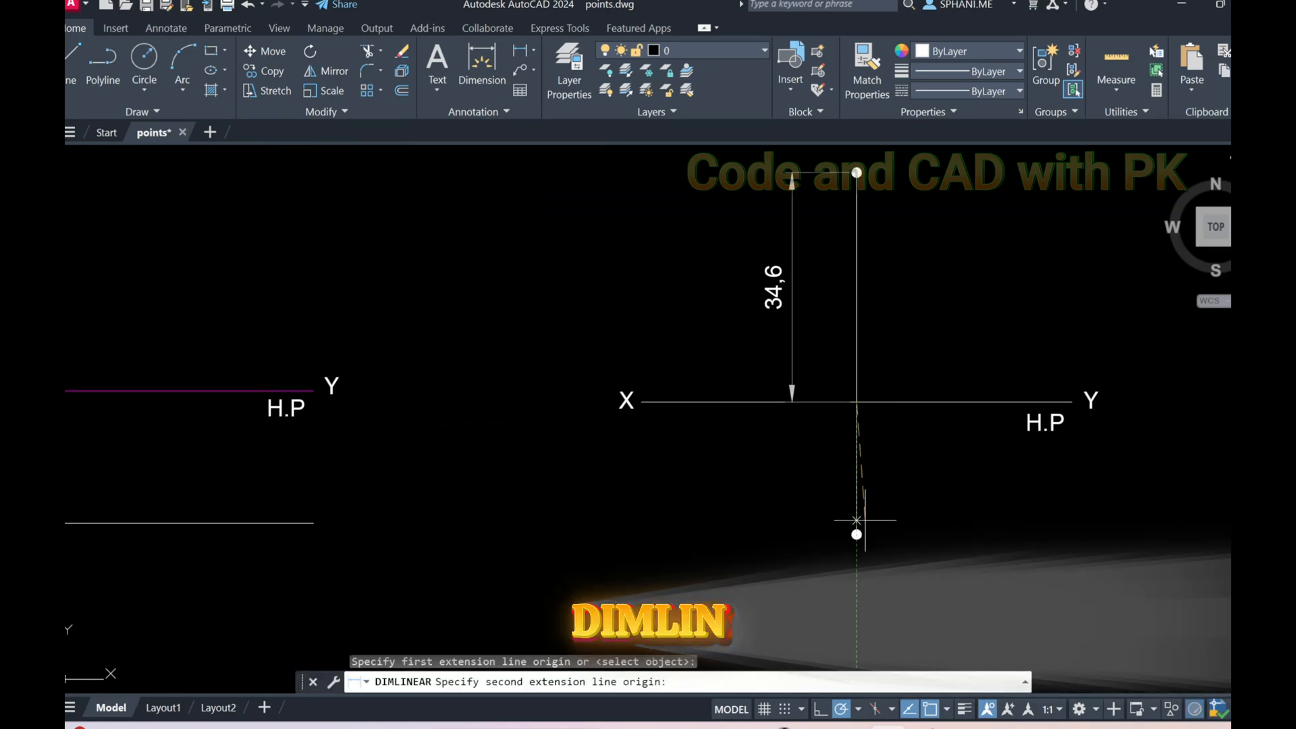
left_click(857, 534)
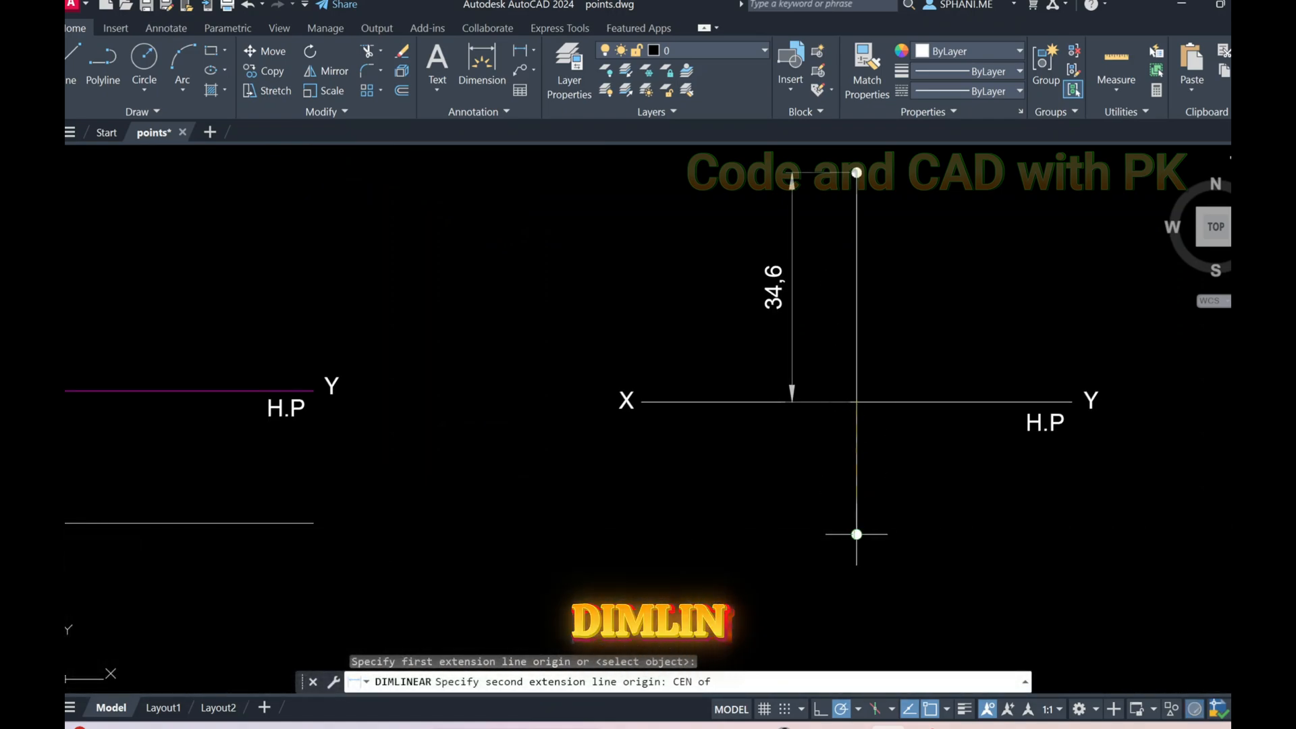
left_click(792, 402)
key("Escape")
Copy the V.P label from the quadrant construction to just above the new XY line, over its H.P label.
type("CO")
key("Return")
scroll(155, 331, "down", 4)
middle_click_drag(196, 347, 295, 382)
left_click(137, 231)
left_click(225, 252)
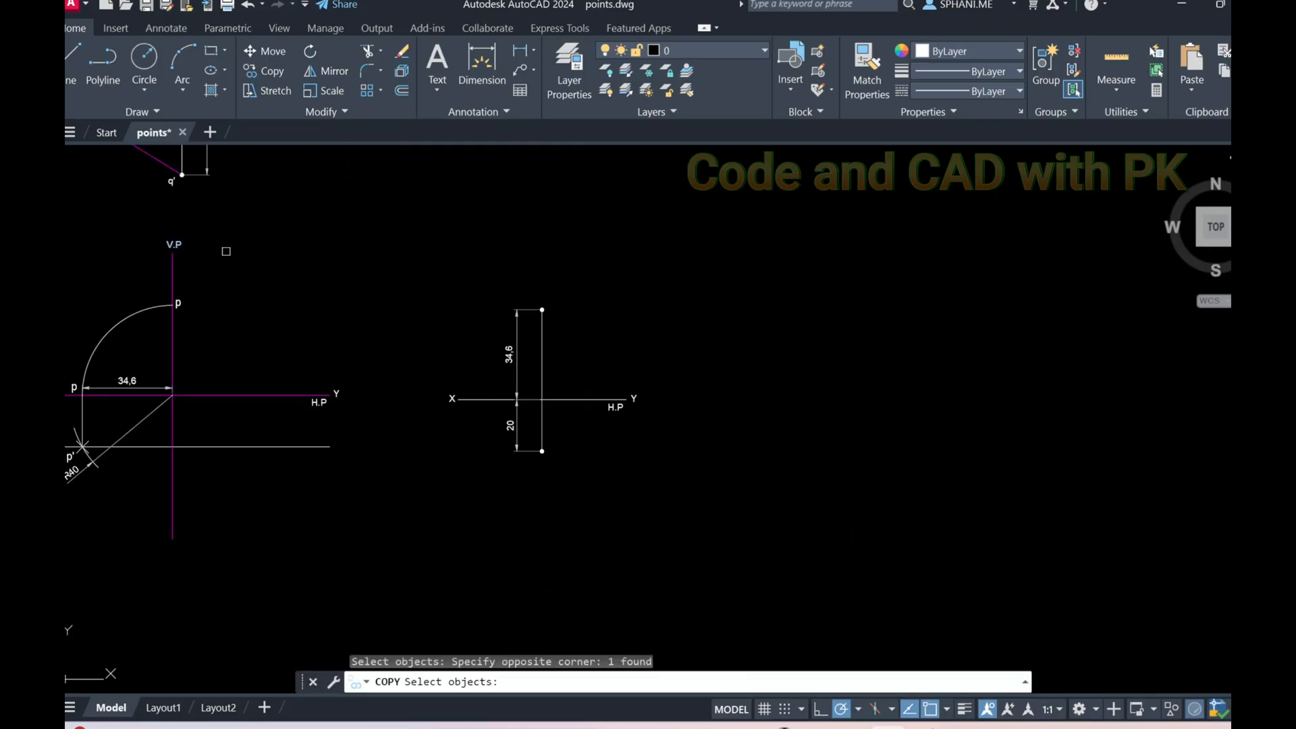
key("Return")
left_click(226, 252)
scroll(704, 376, "up", 4)
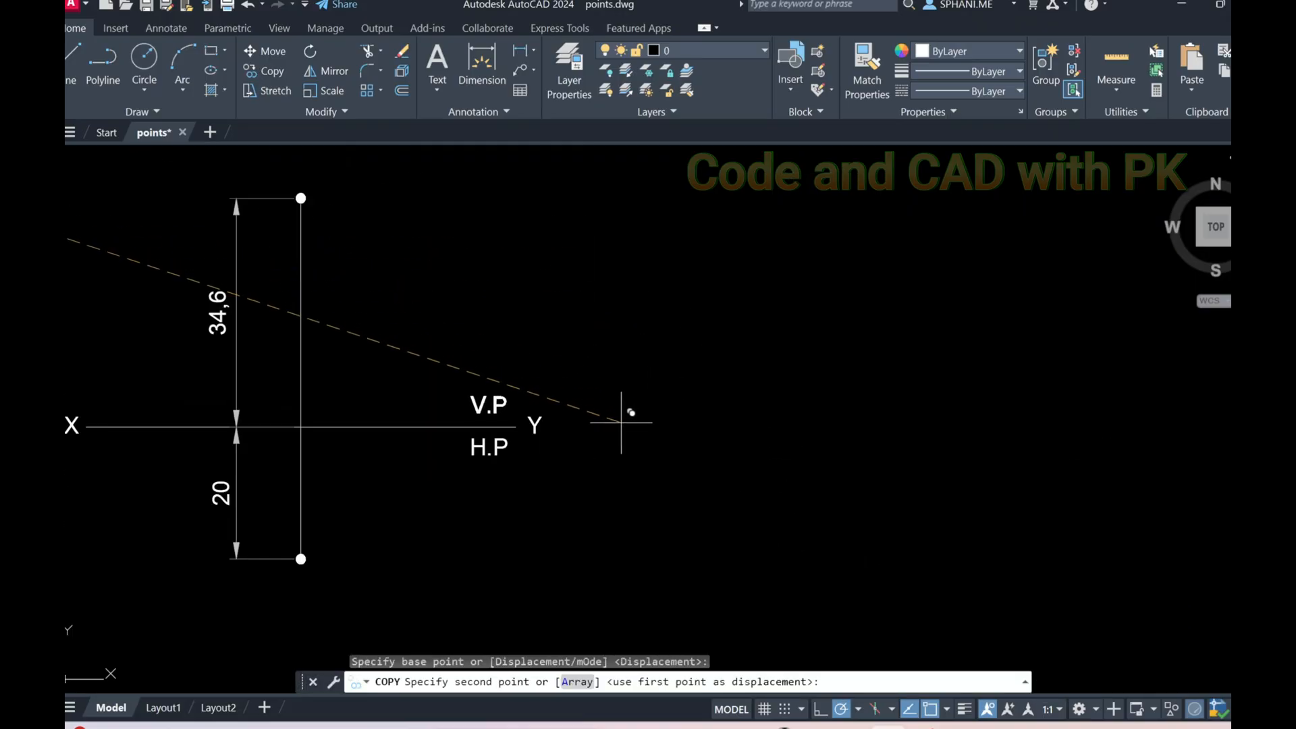
left_click(626, 425)
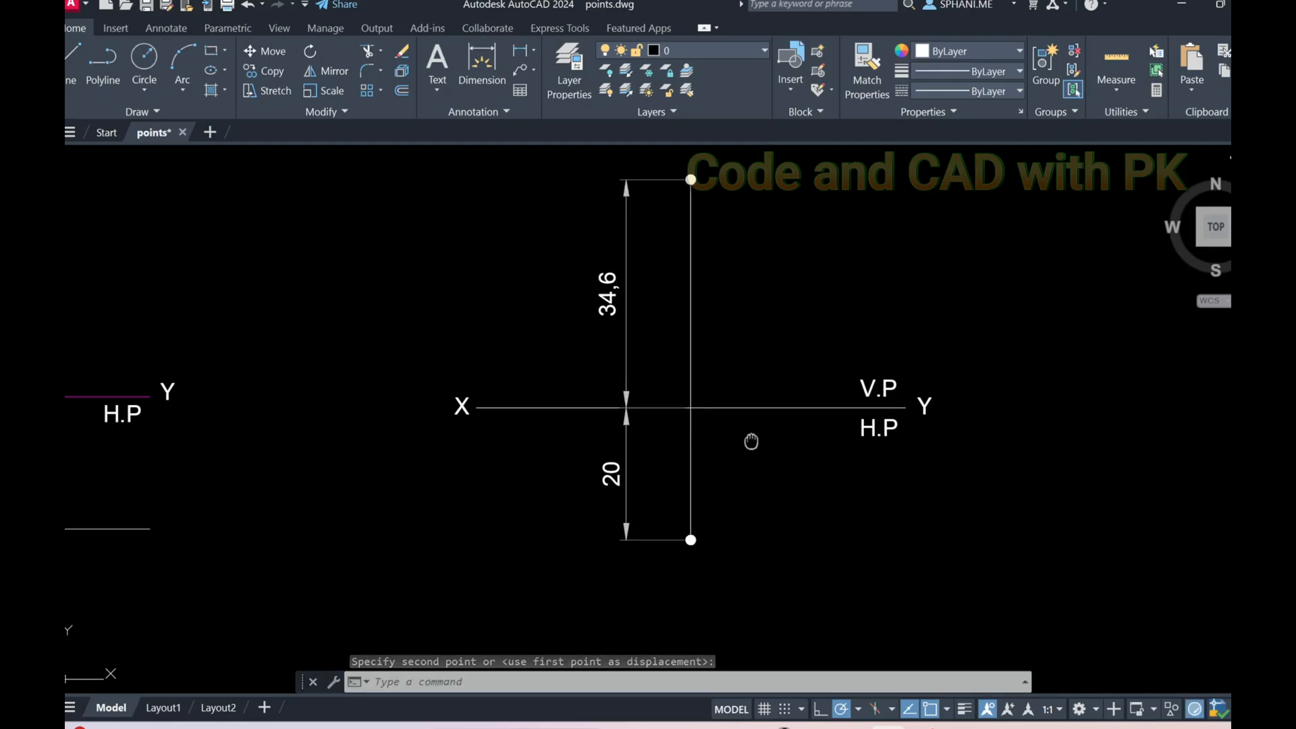
Copy the p label from the arc's upper end to the upper dot, the lower dot and the projector's crossing with XY.
middle_click_drag(735, 439, 1023, 431)
mouse_move(97, 351)
middle_mouse_down()
mouse_move(491, 370)
mouse_move(480, 402)
middle_mouse_up()
type("co")
key("Return")
left_click(450, 198)
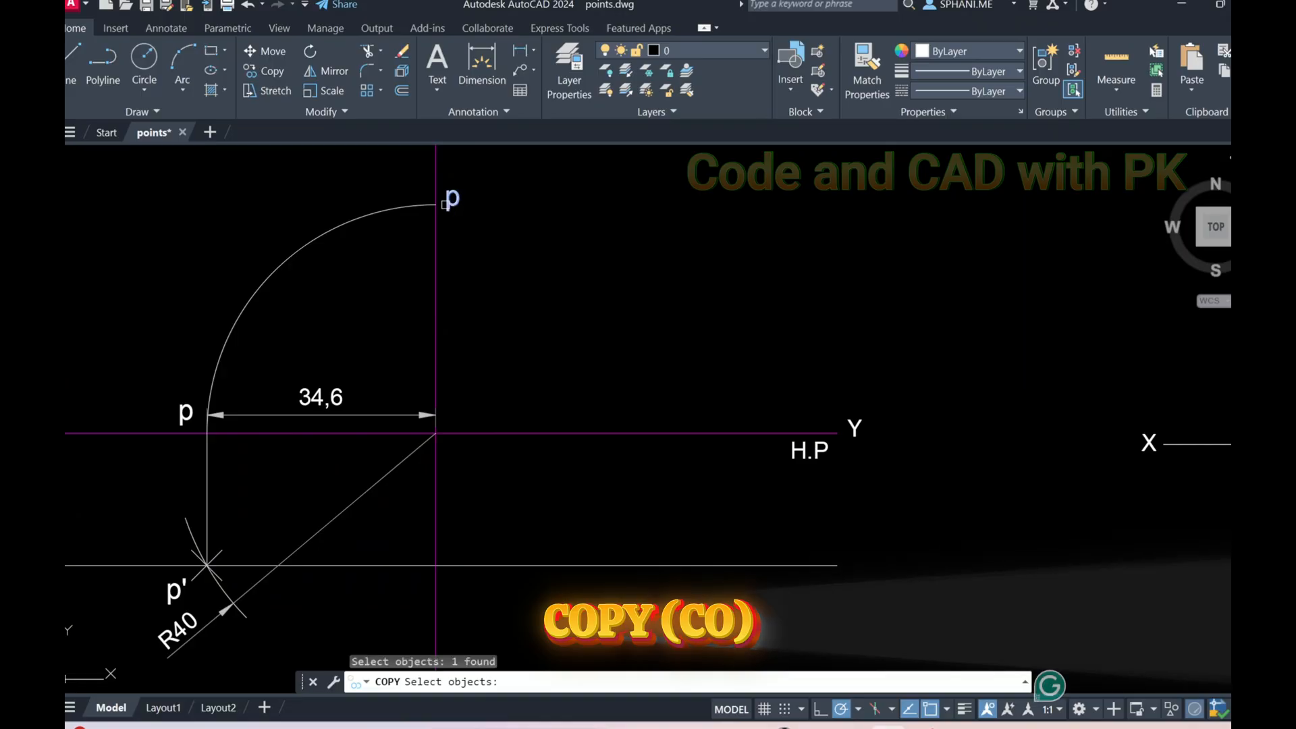
key("Return")
left_click(505, 253)
scroll(676, 260, "down", 8)
middle_click_drag(660, 259, 466, 258)
scroll(514, 254, "up", 6)
scroll(622, 250, "up", 2)
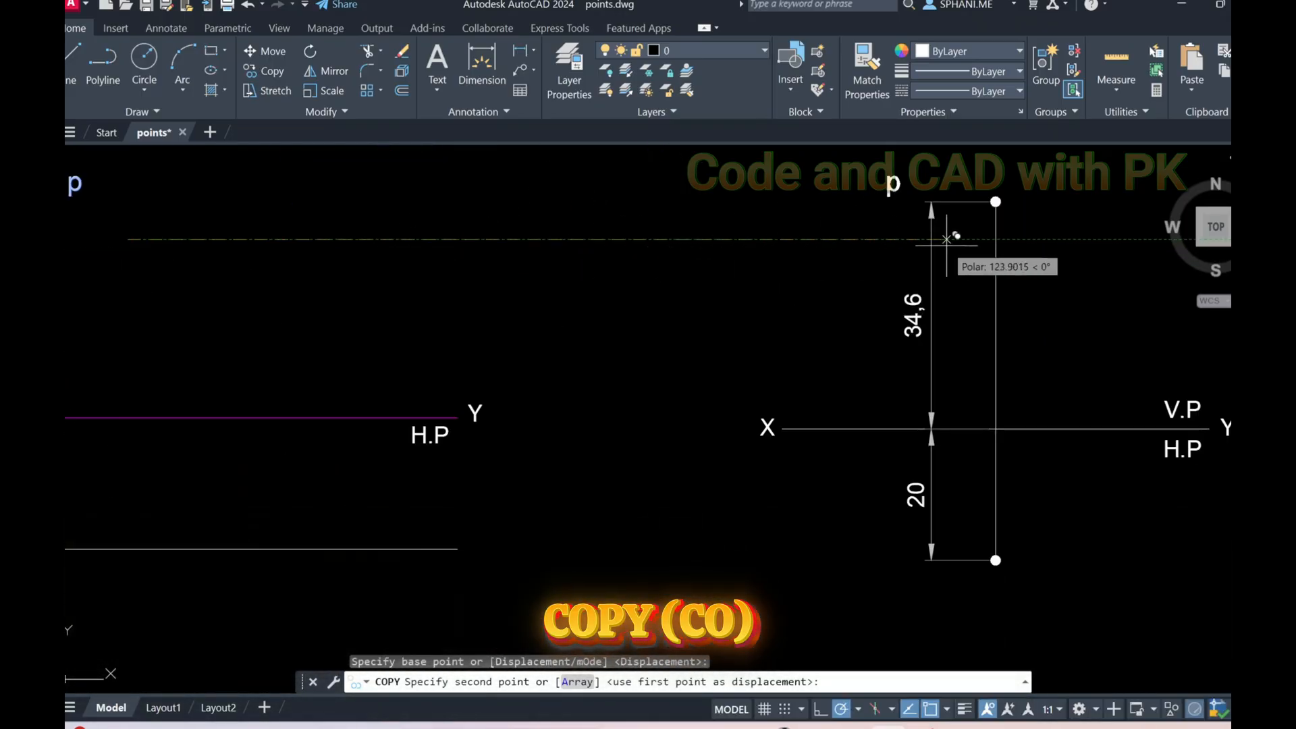
middle_click_drag(947, 238, 399, 342)
left_click(532, 339)
middle_click_drag(556, 440, 581, 263)
left_click(550, 526)
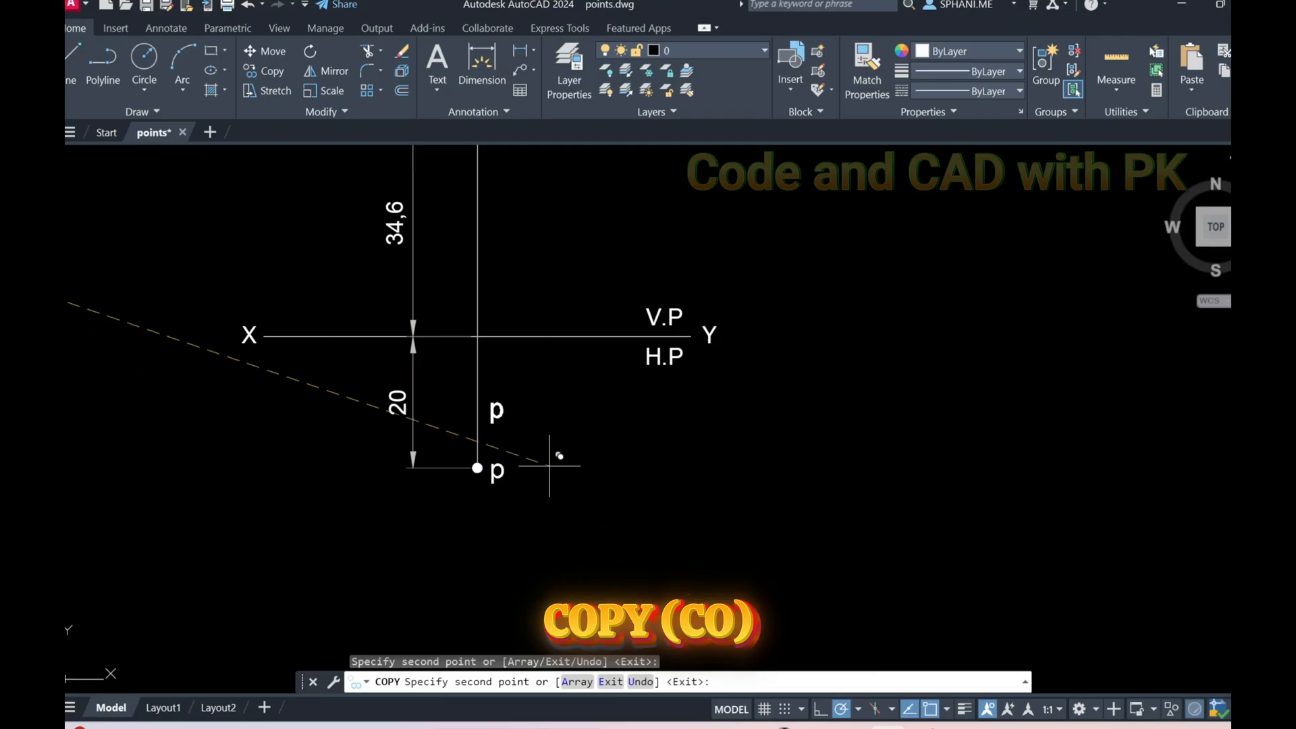
key("Escape")
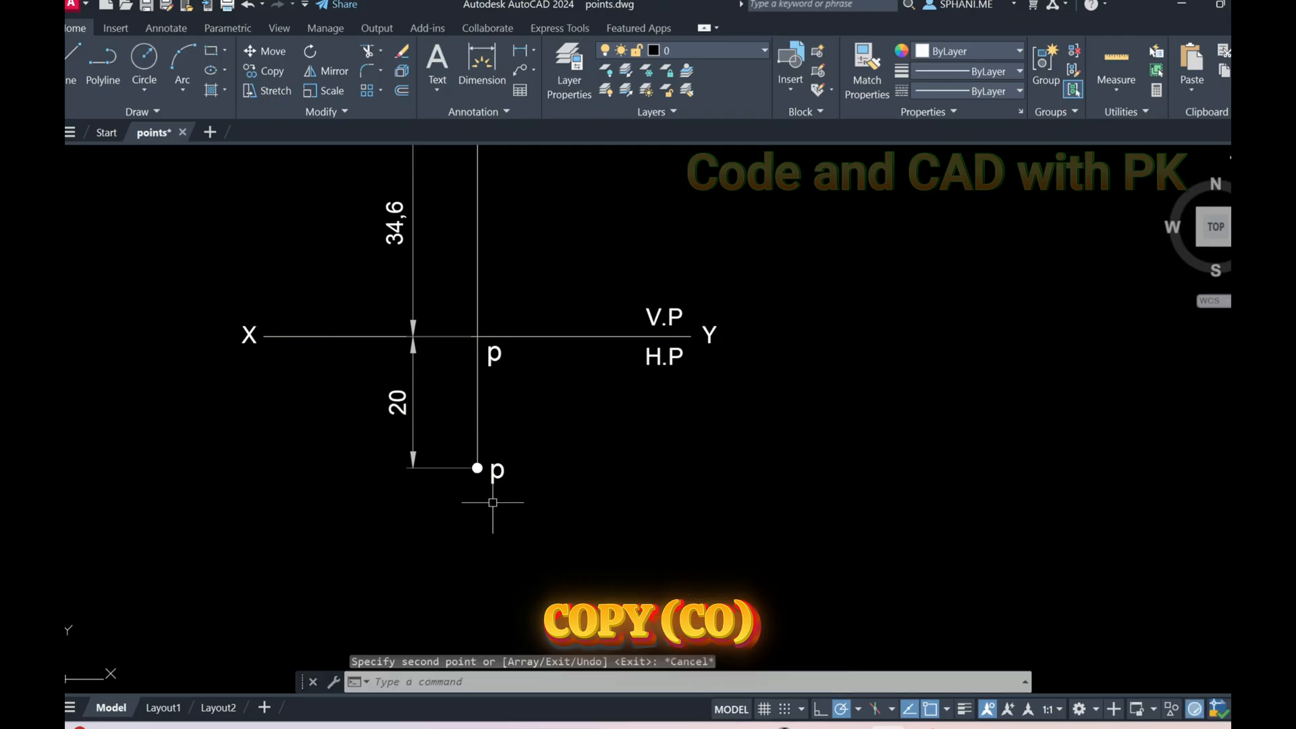
Change the label beside the lower dot to p'.
type("ed")
key("Return")
left_click(500, 474)
type("P'")
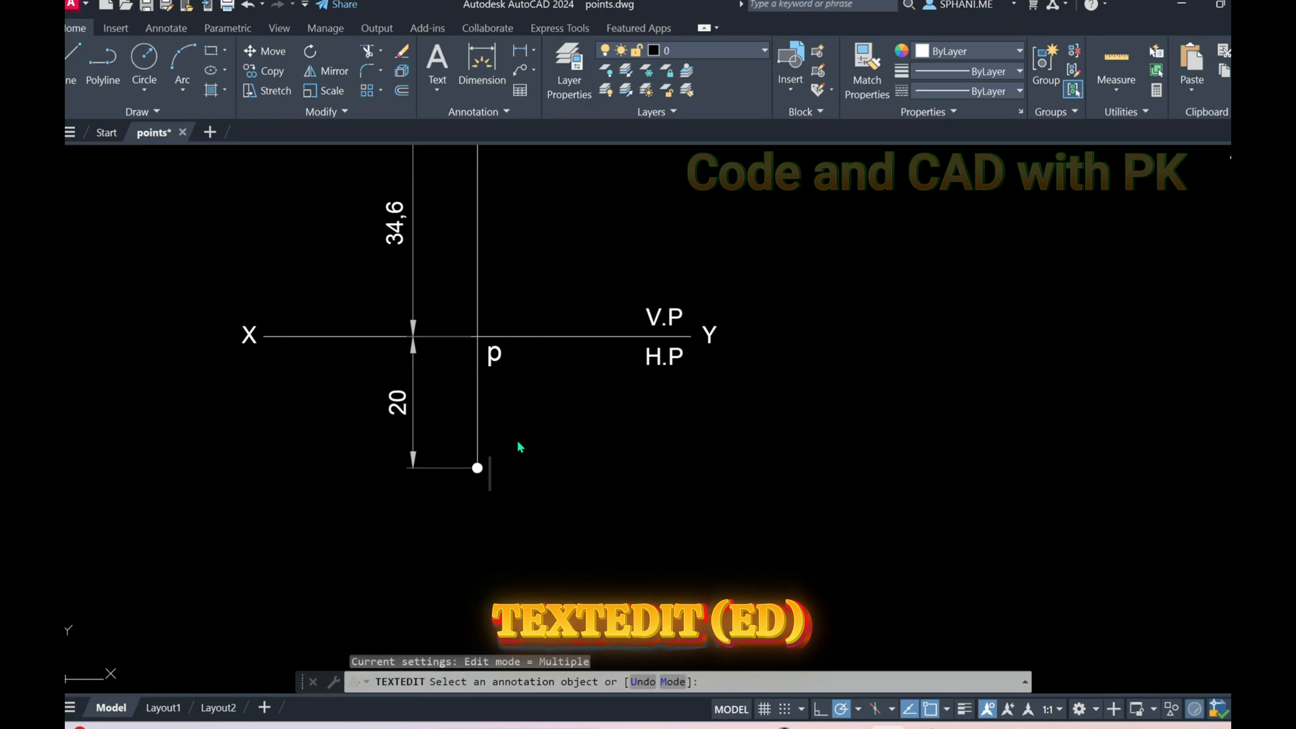
key("Caps_Lock")
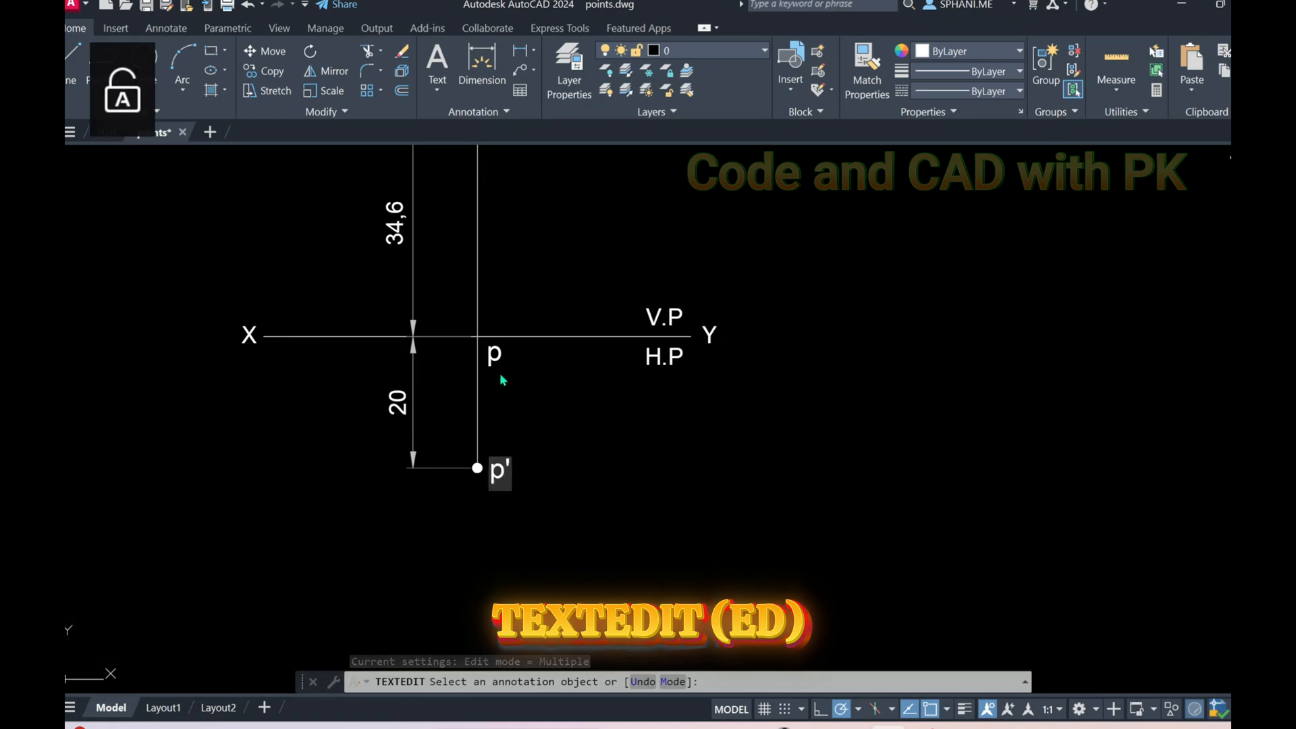
left_click(502, 385)
Change the label at the projector's crossing with XY to o and finish text editing.
left_click(495, 354)
type("o")
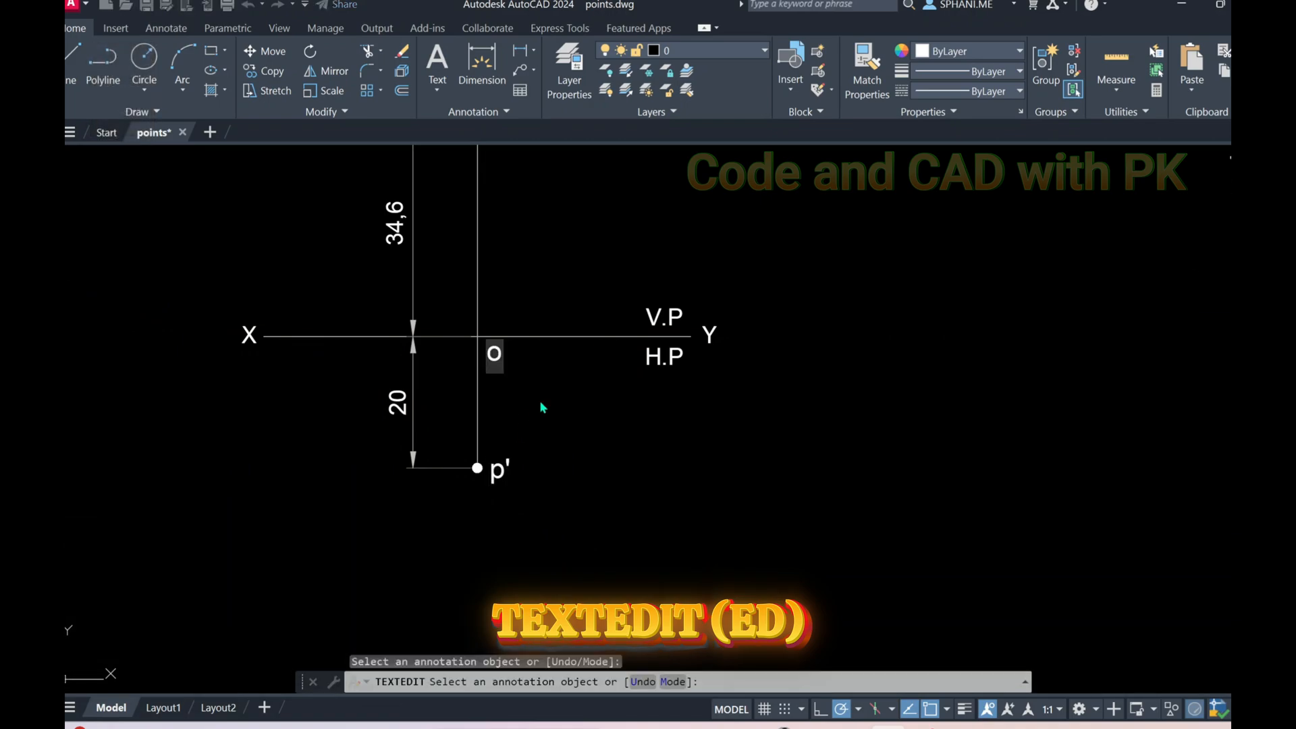
left_click(543, 385)
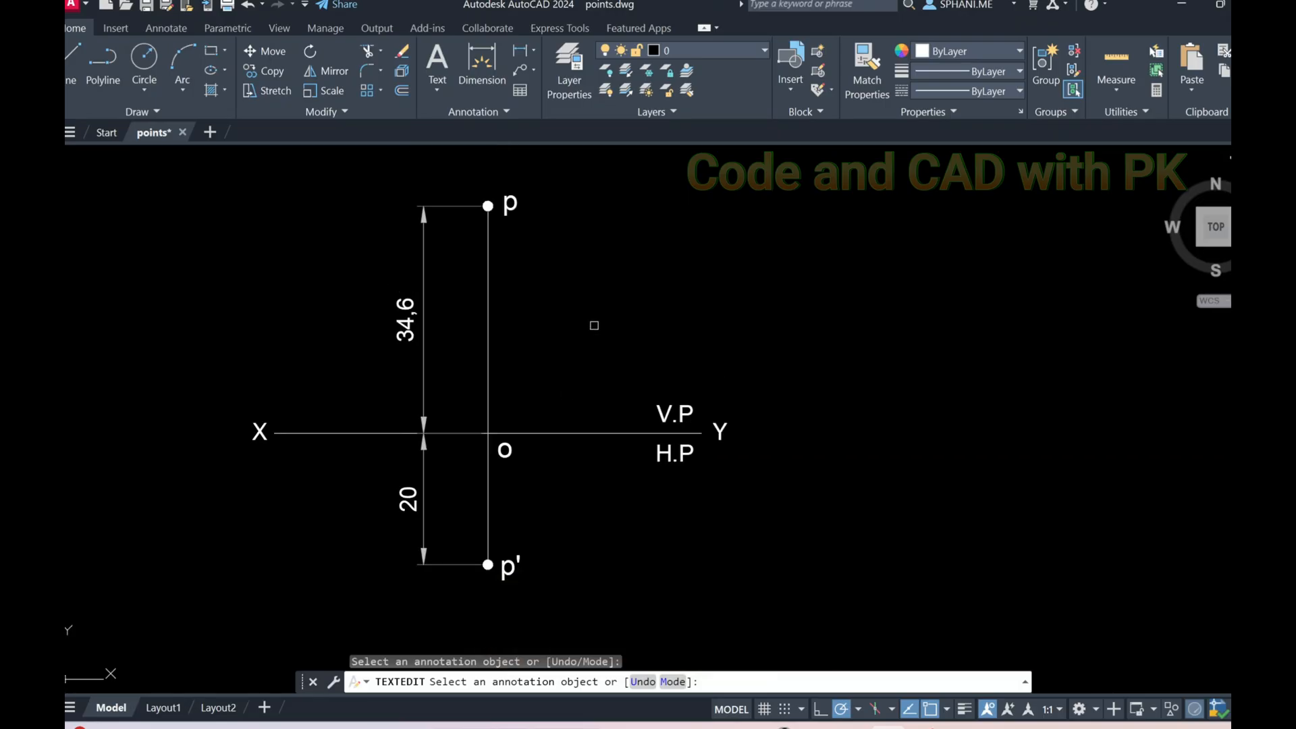
right_click(593, 331)
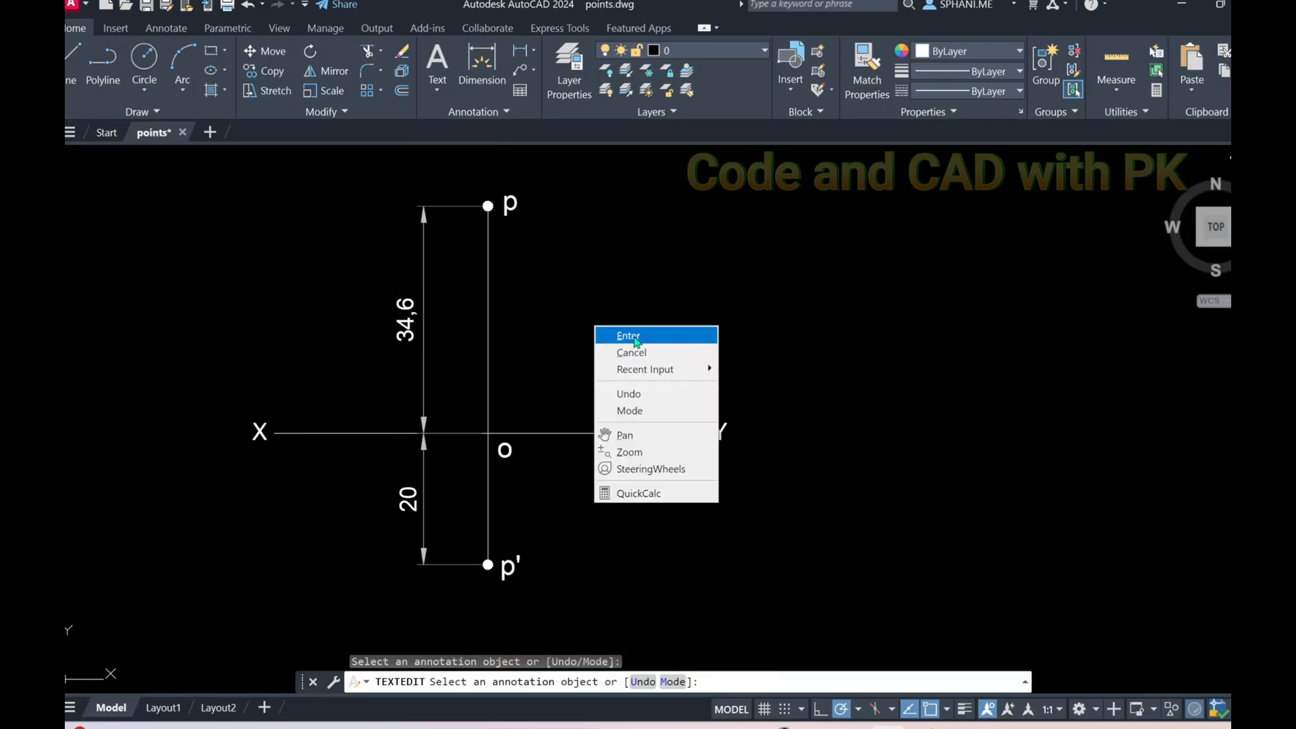
left_click(634, 334)
Zoom to the drawing extents to view all the point projection exercises together.
type("z")
key("Return")
type("e")
key("Return")
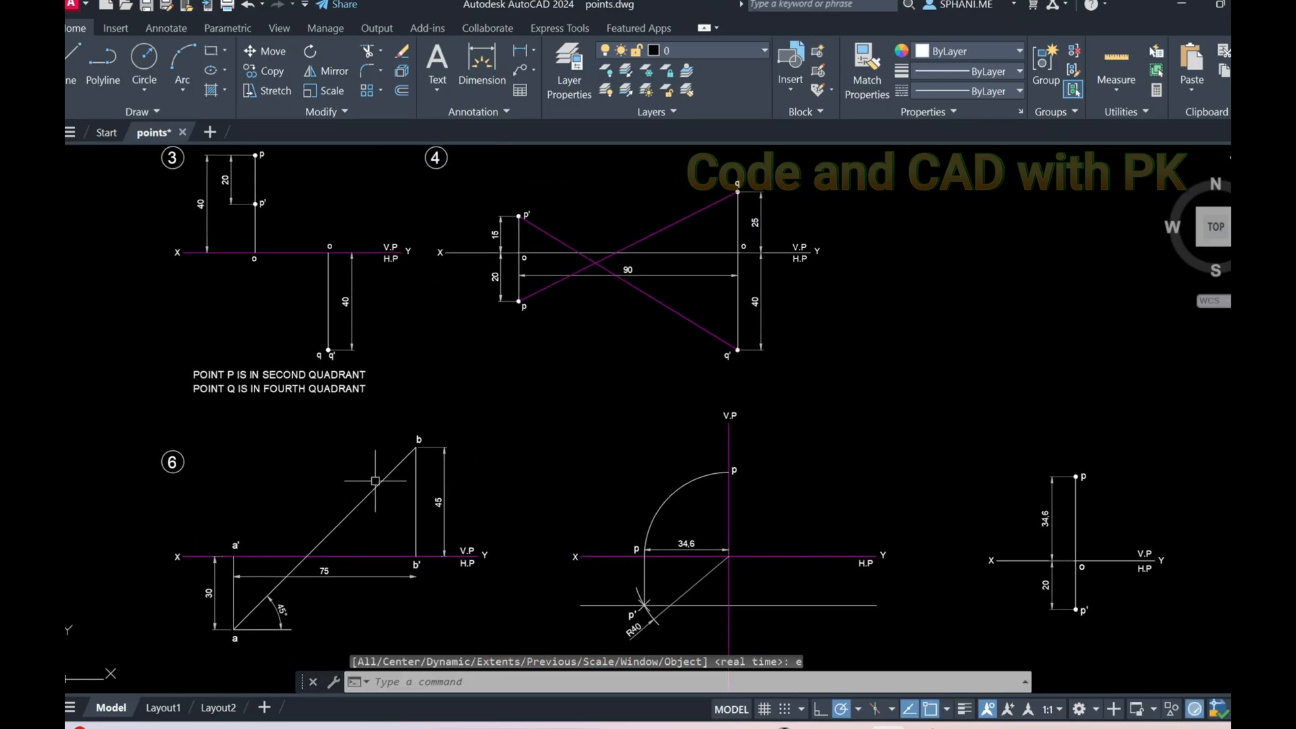
Copy the circled exercise number 6 to the upper left of the third-quadrant point construction.
type("co")
key("Return")
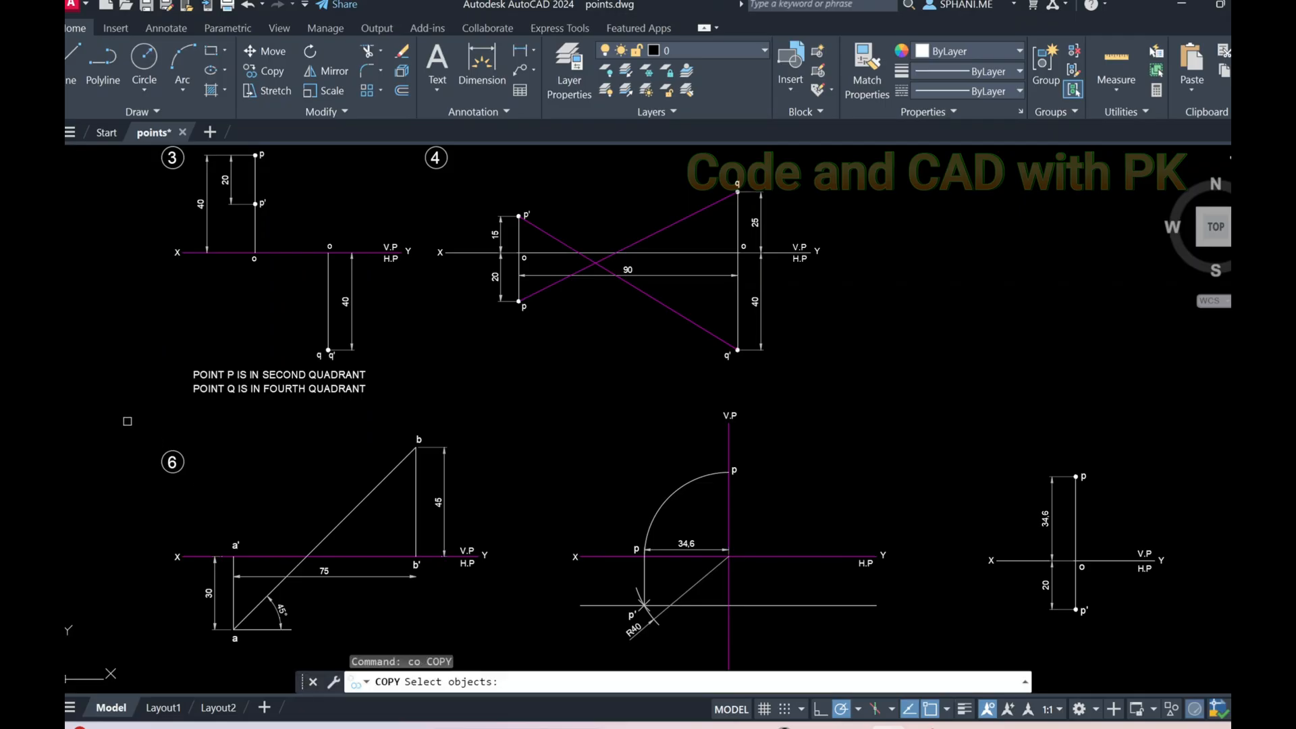
left_click(127, 421)
left_click(274, 507)
key("Return")
left_click(210, 505)
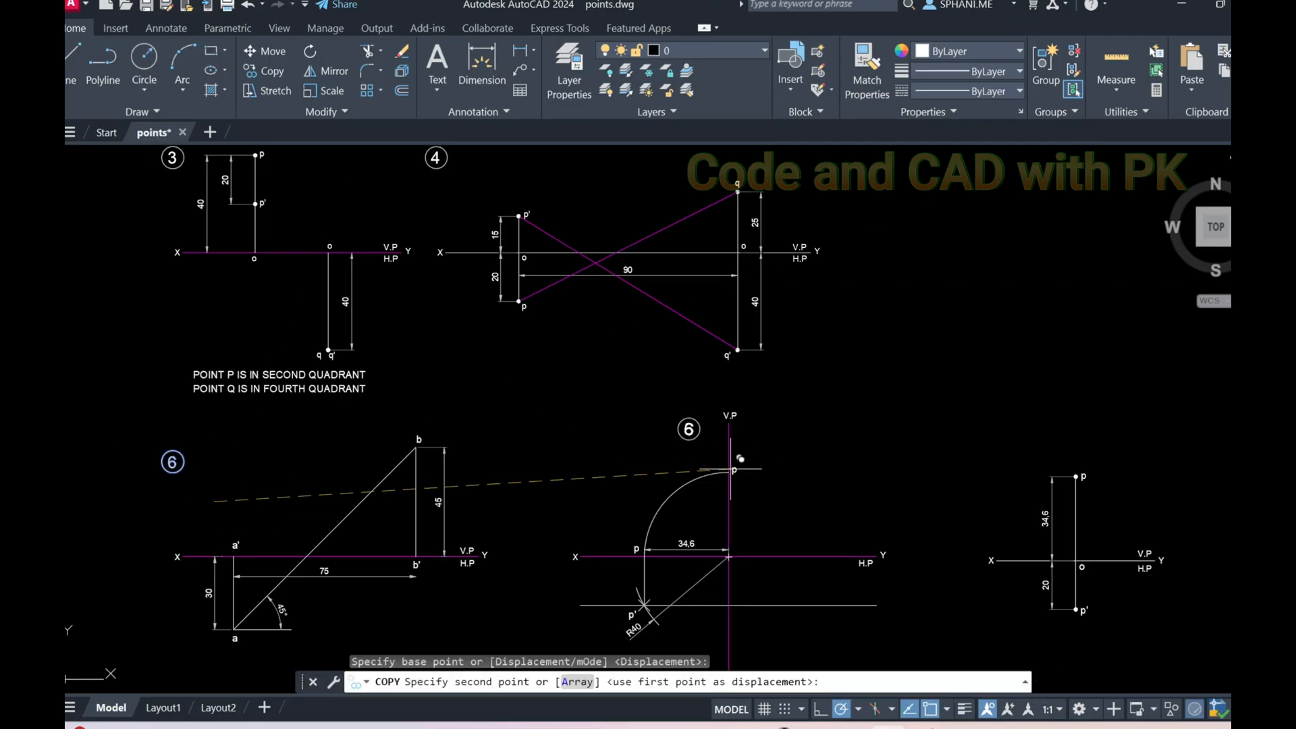
left_click(645, 476)
key("Escape")
Change the copied exercise number beside the third-quadrant construction to 7 and finish text editing.
mouse_move(756, 490)
middle_mouse_down()
mouse_move(721, 341)
mouse_move(689, 310)
middle_mouse_up()
double_click(552, 236)
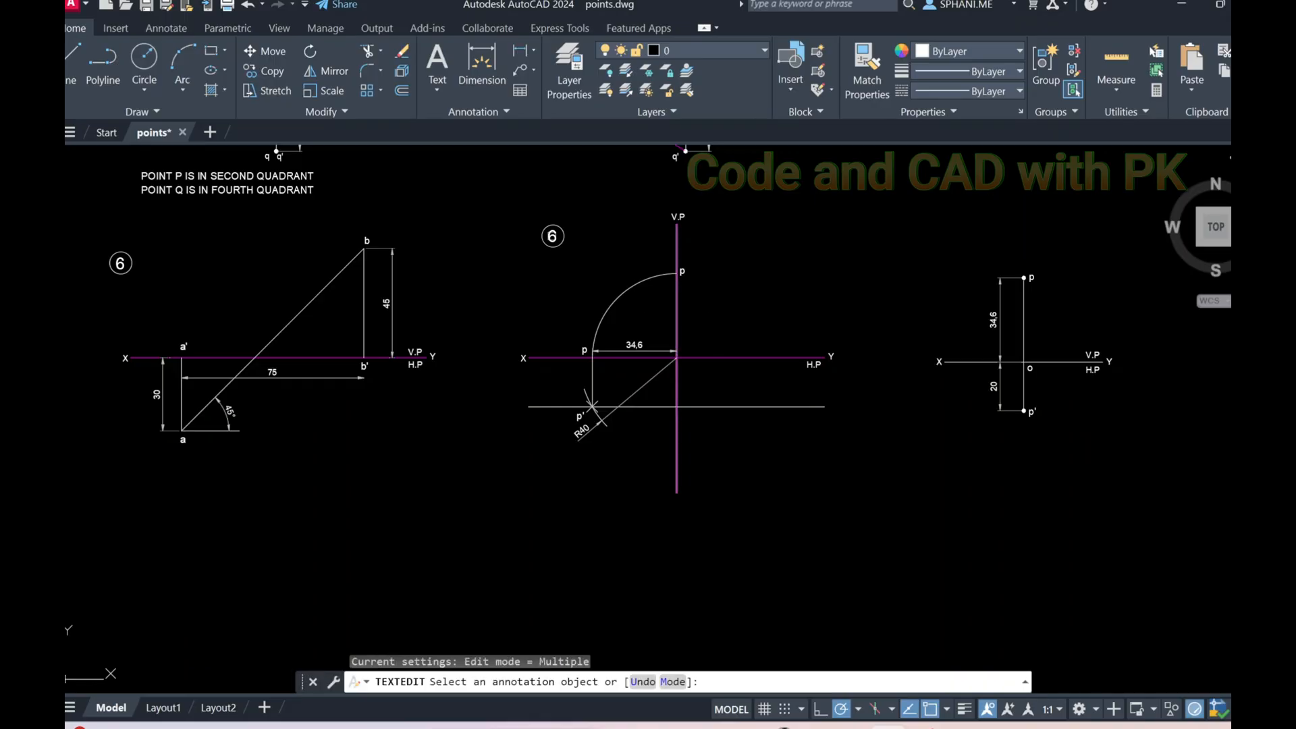
left_click(553, 239)
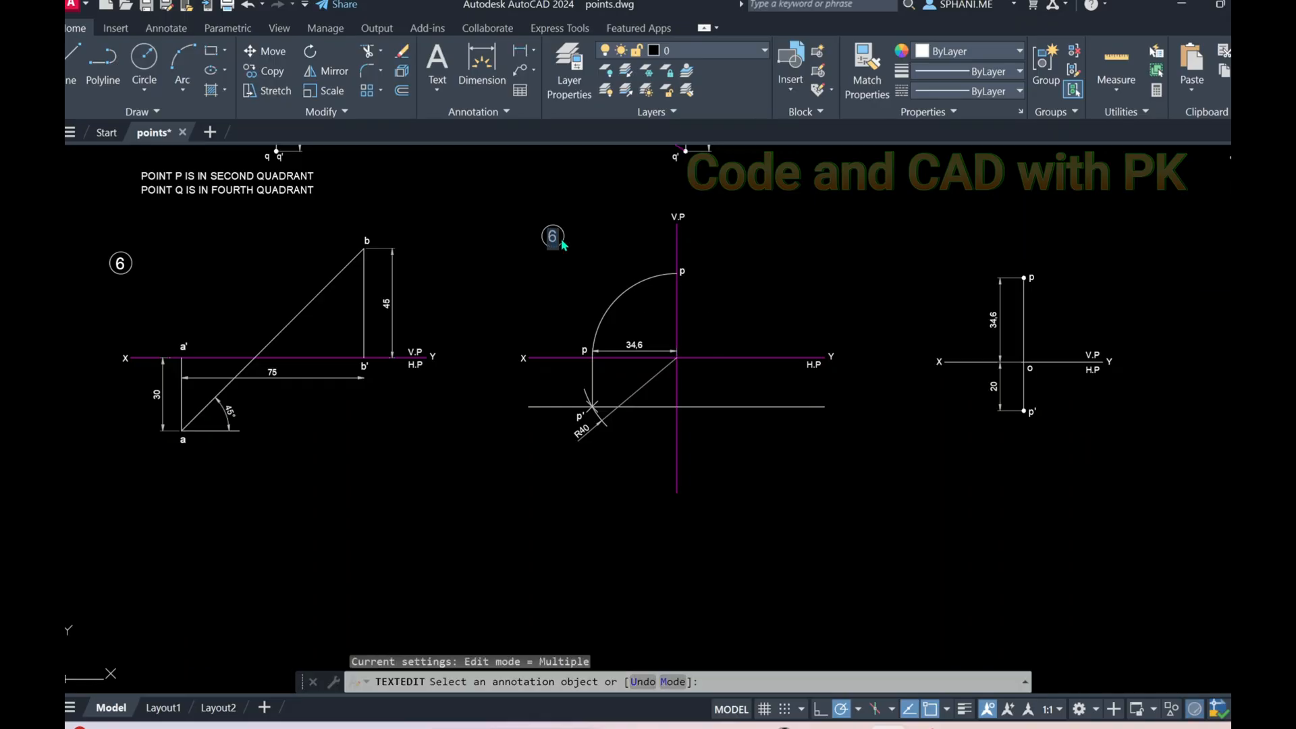
left_click(790, 225)
right_click(790, 225)
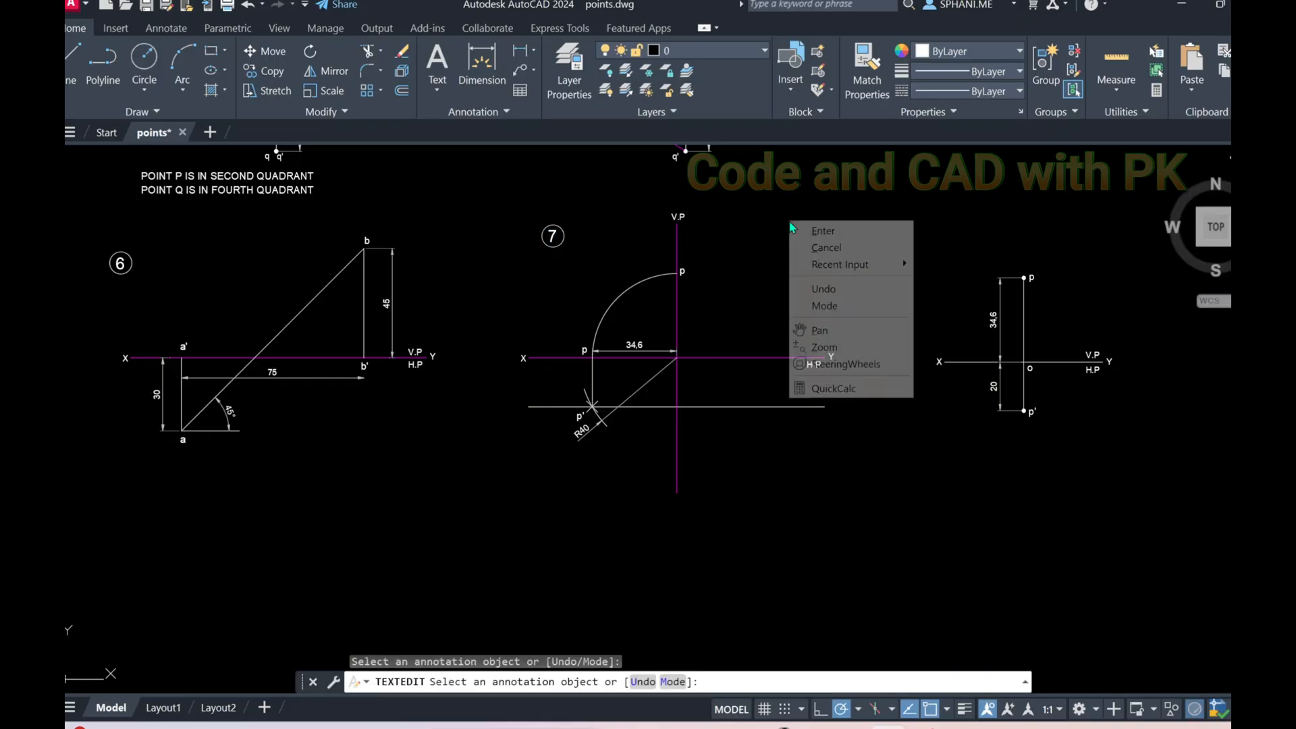
left_click(859, 250)
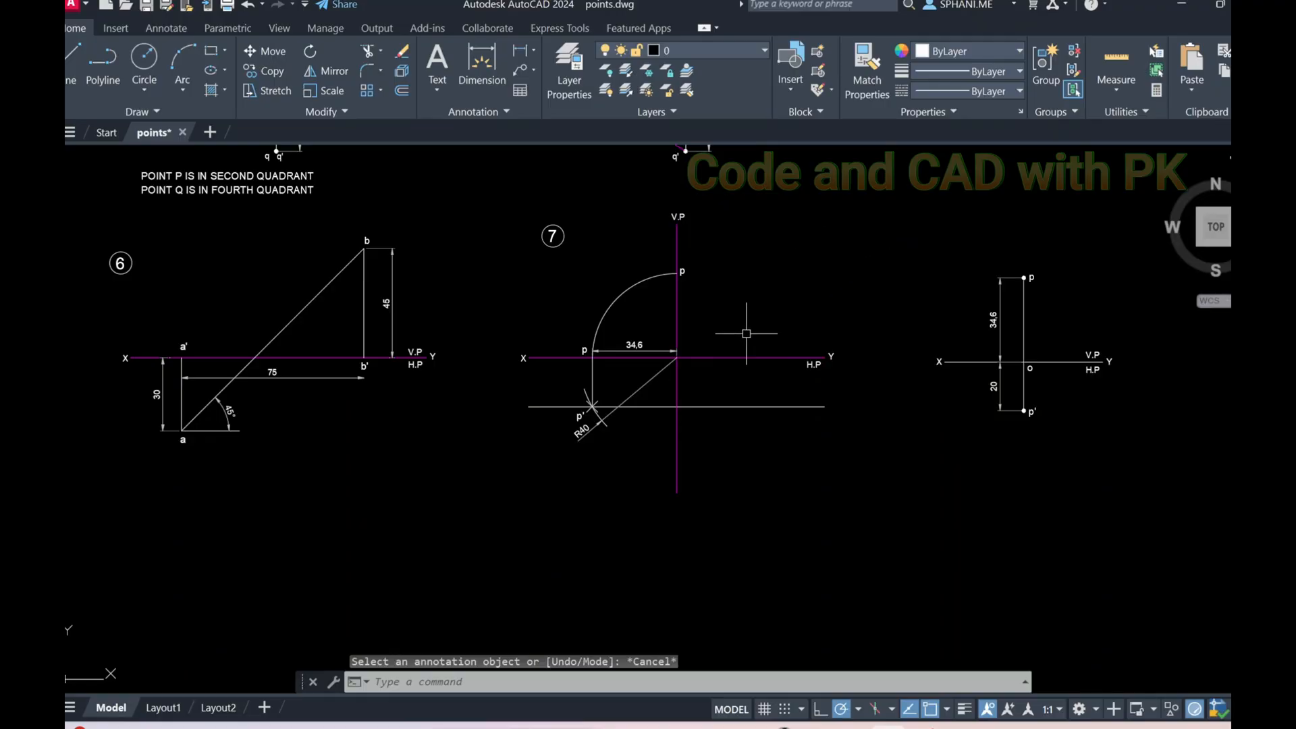
Switch to Microsoft Whiteboard and read problem 8 about point A together with its solution sketch.
left_click(898, 727)
left_click(815, 727)
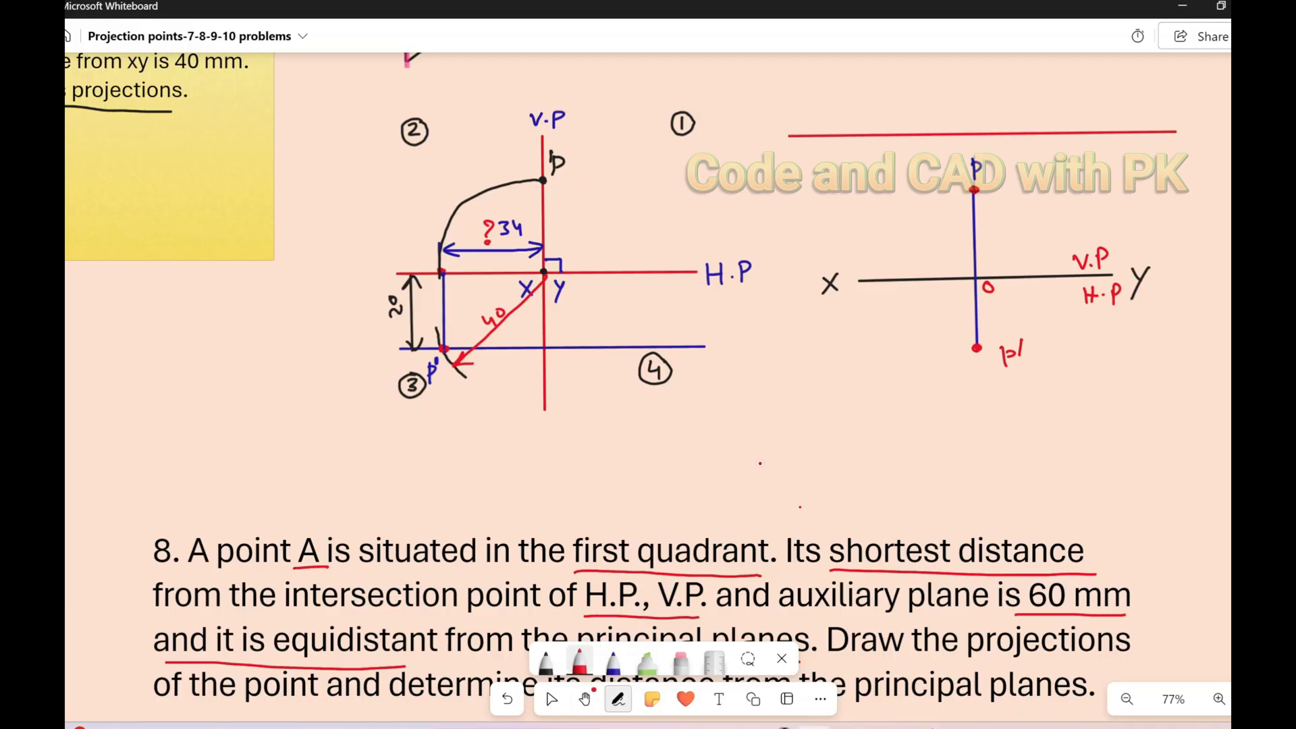
scroll(748, 503, "down", 7)
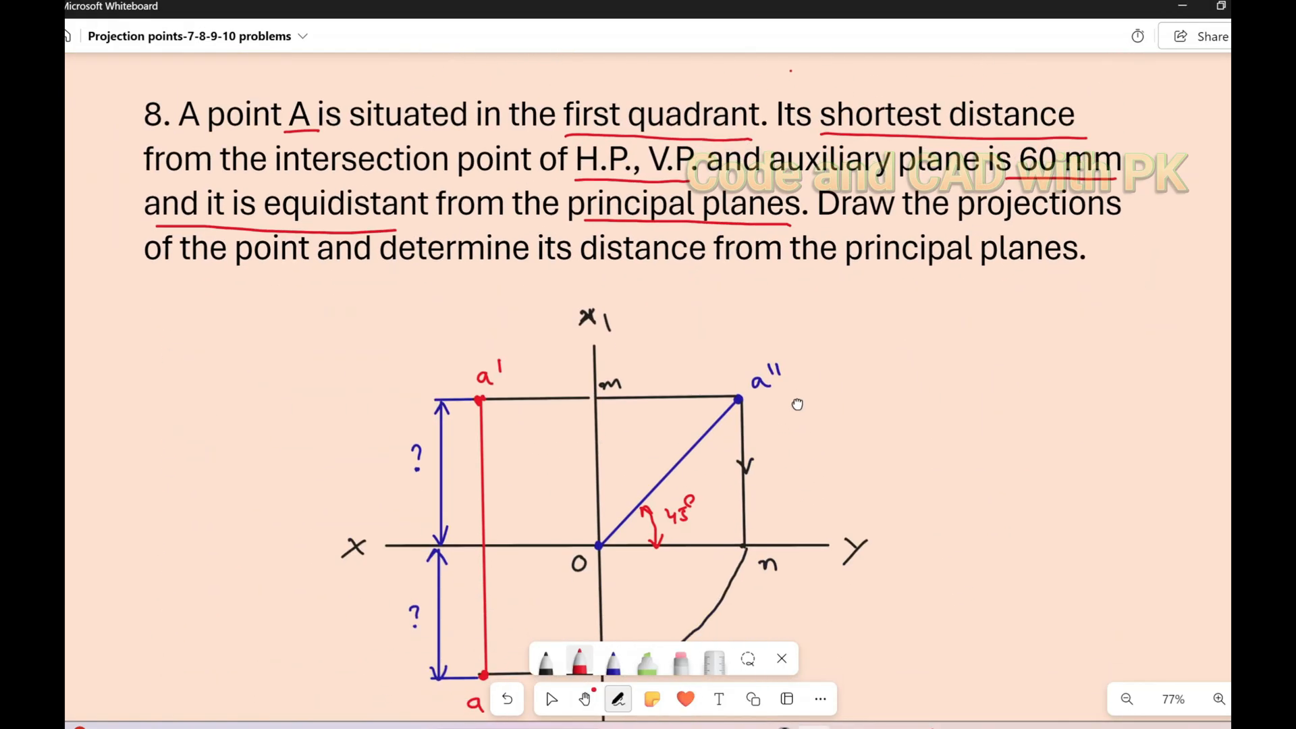
scroll(814, 451, "down", 2)
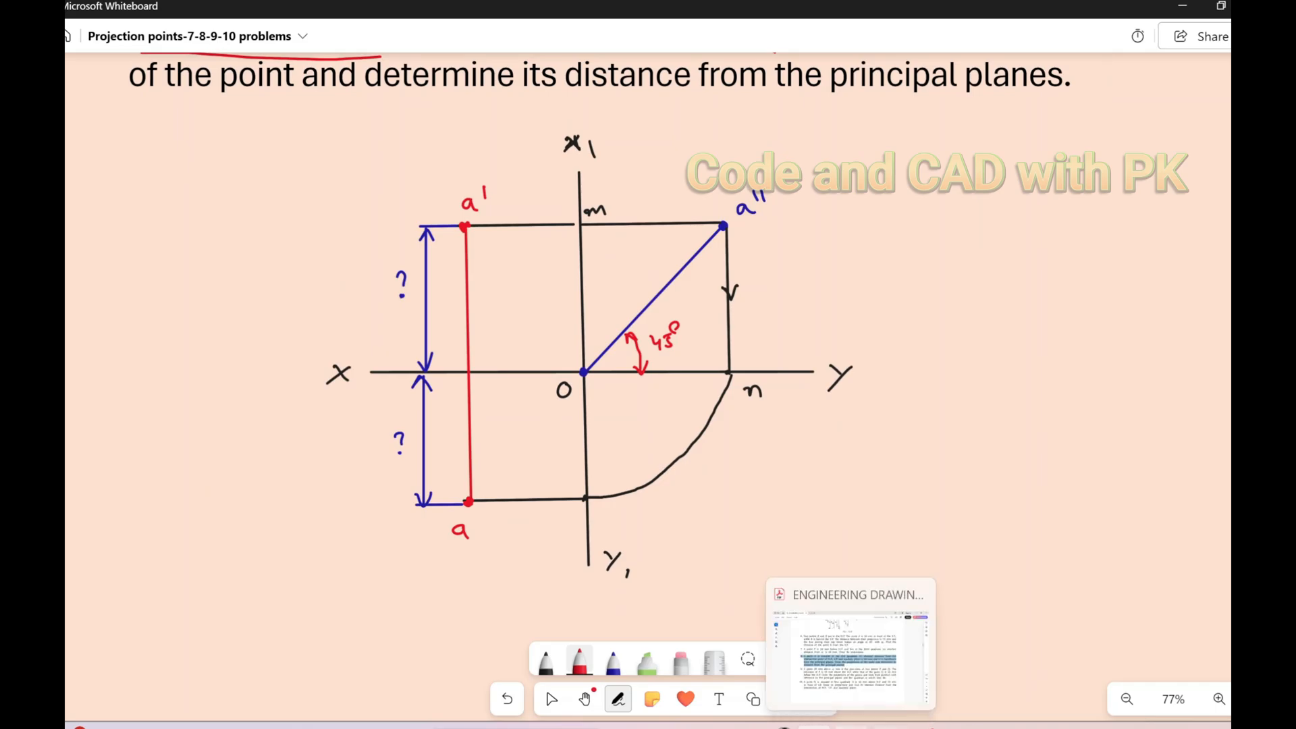
Return to AutoCAD and paste a copy of the exercise 7 construction with its circled number below exercise 6.
left_click(887, 726)
middle_click_drag(595, 540, 609, 522)
left_click(520, 163)
left_click(882, 486)
key("ctrl+x")
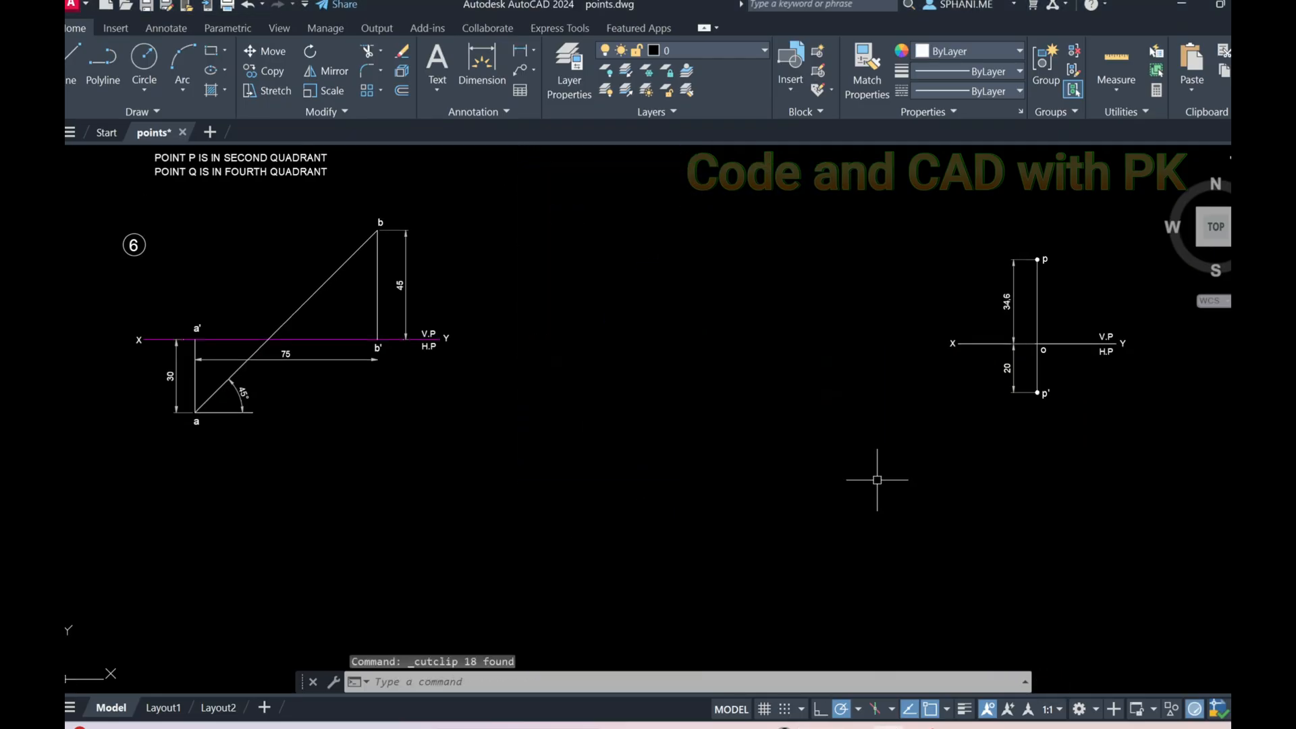
key("ctrl+z")
key("ctrl+c")
key("space")
middle_click_drag(641, 498, 740, 302)
key("space")
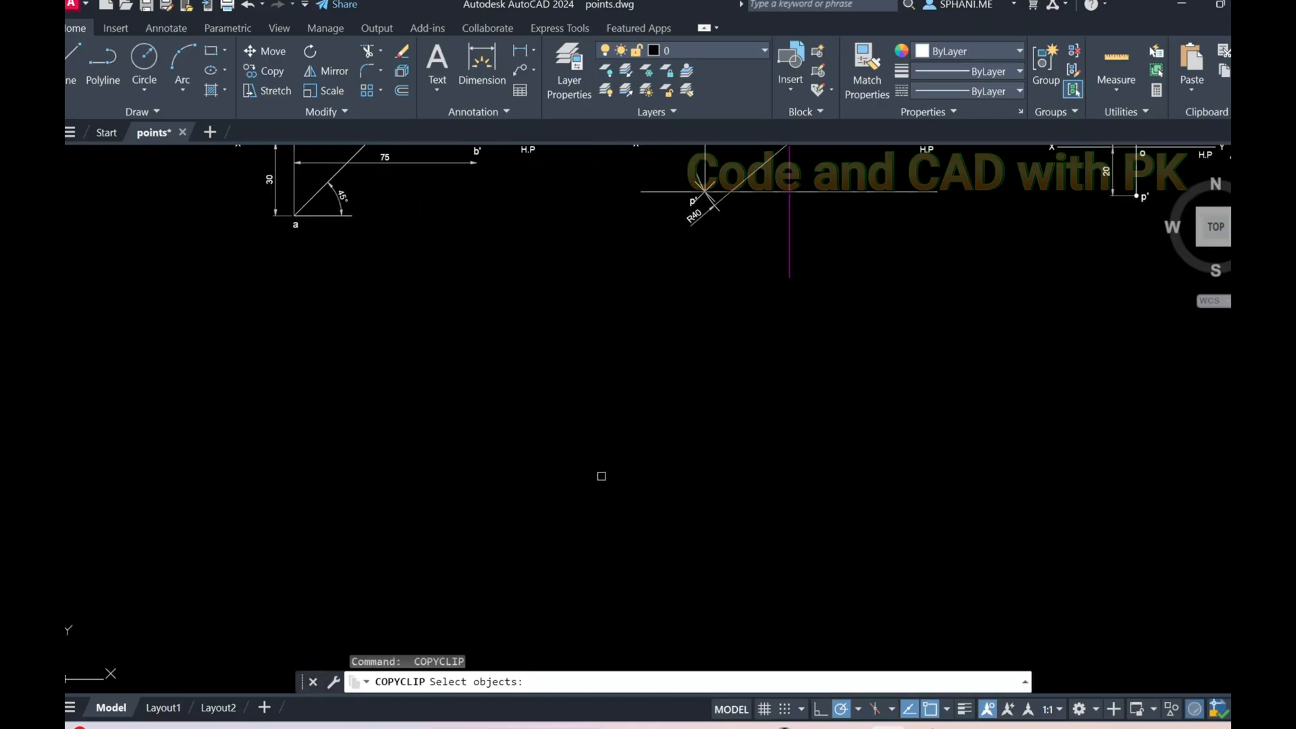
key("ctrl+v")
middle_click_drag(304, 597, 472, 520)
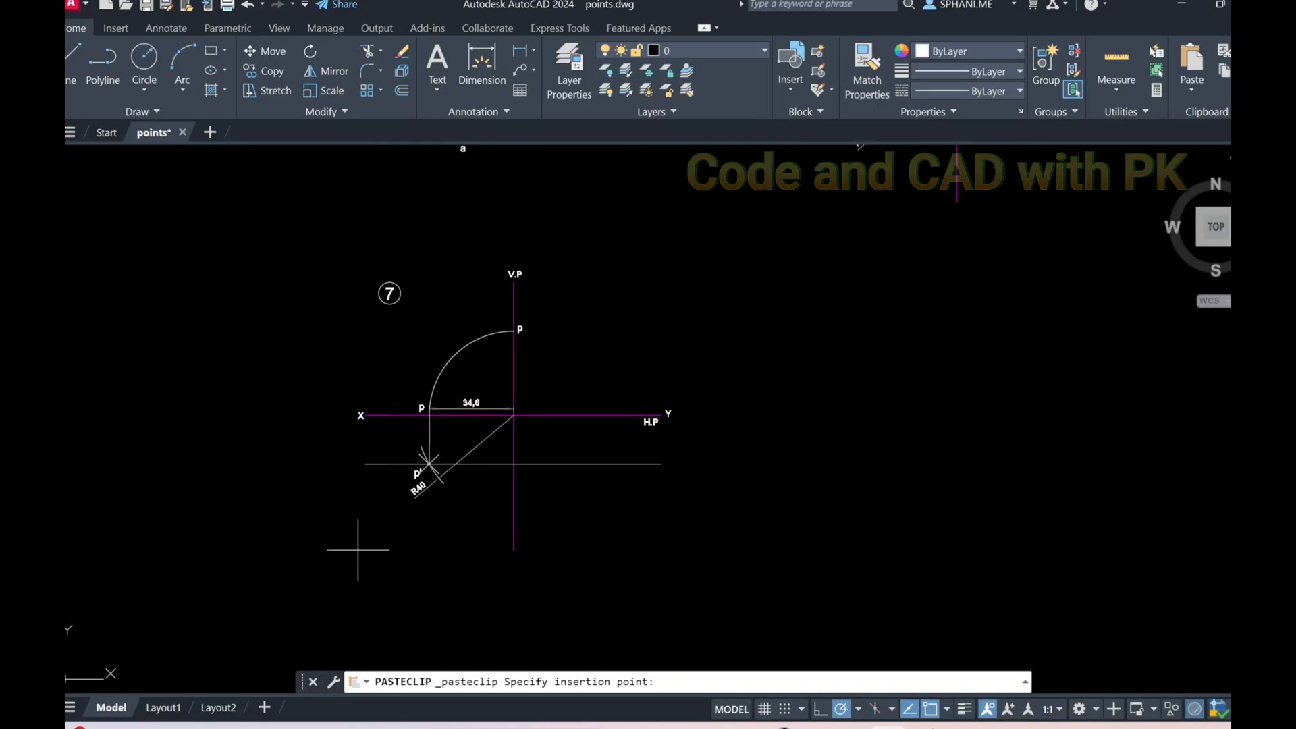
key("Escape")
Change the circled number of the pasted construction to 8 and finish text editing.
scroll(437, 274, "up", 2)
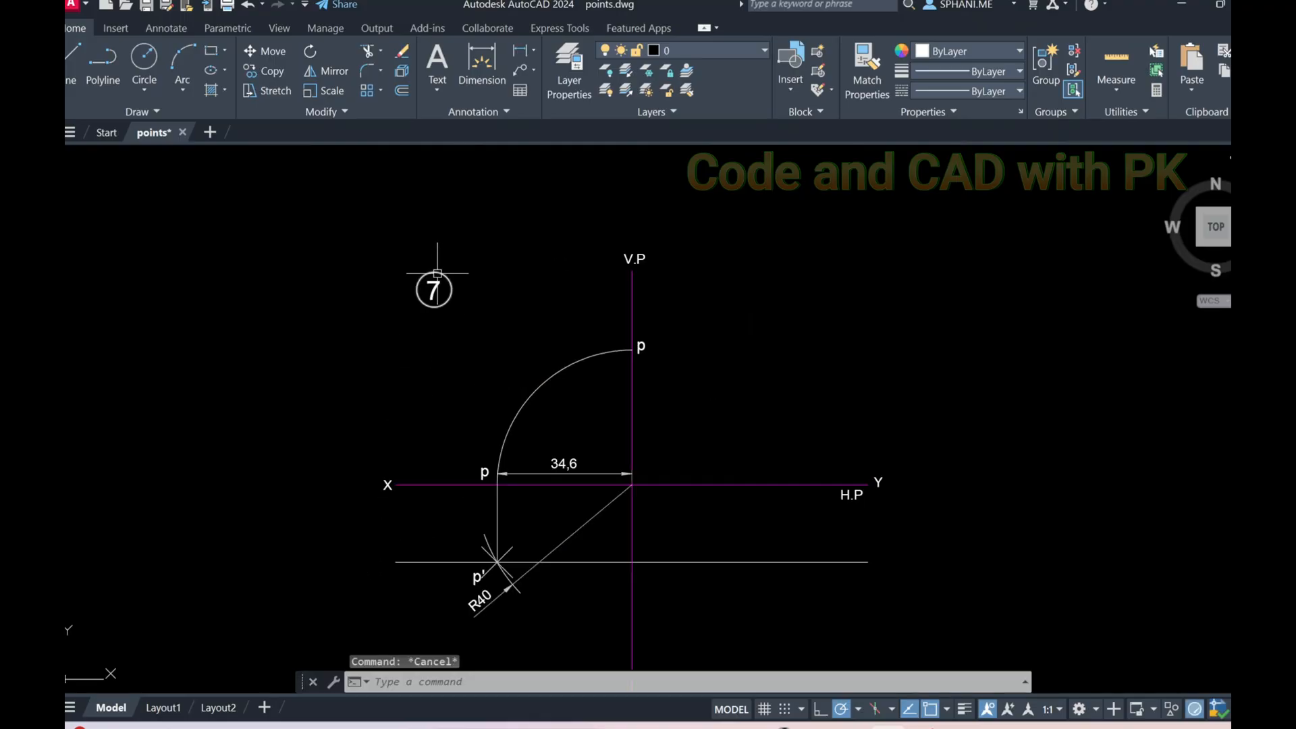
scroll(437, 274, "up", 2)
key("Return")
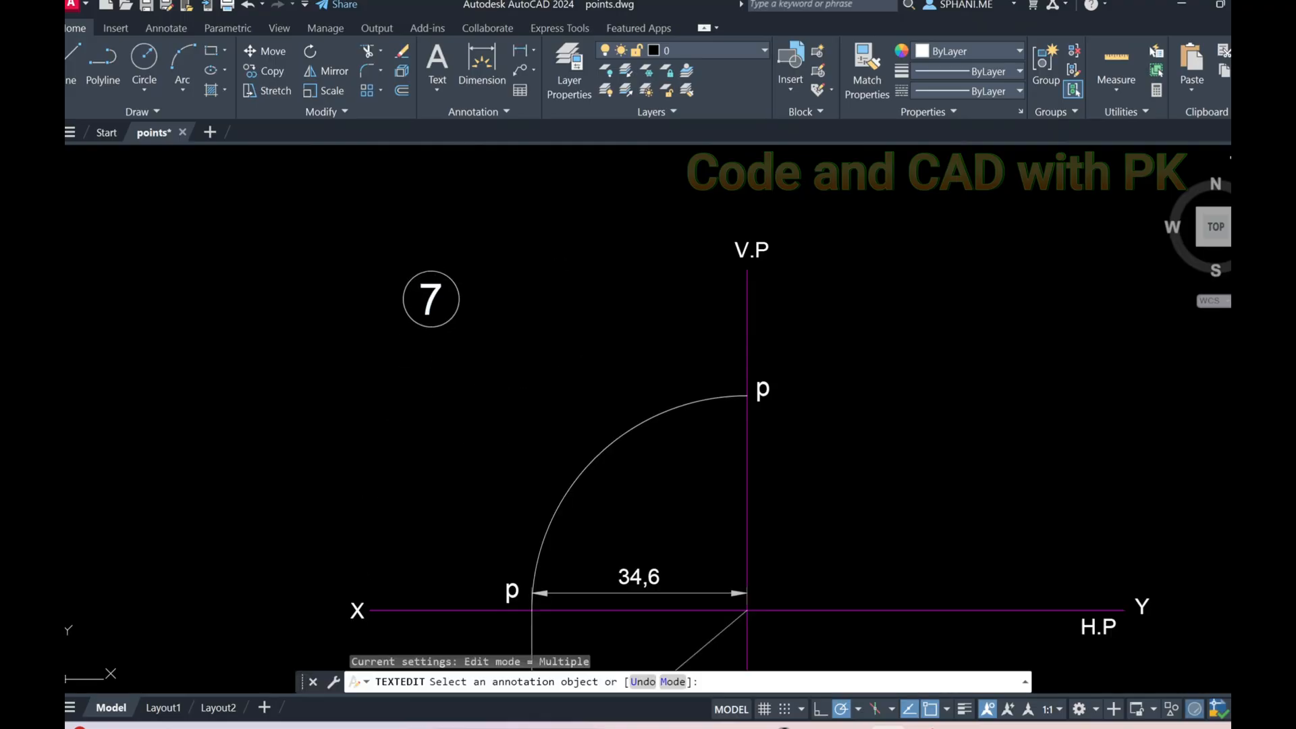
left_click(431, 301)
type("8")
left_click(448, 360)
right_click(448, 359)
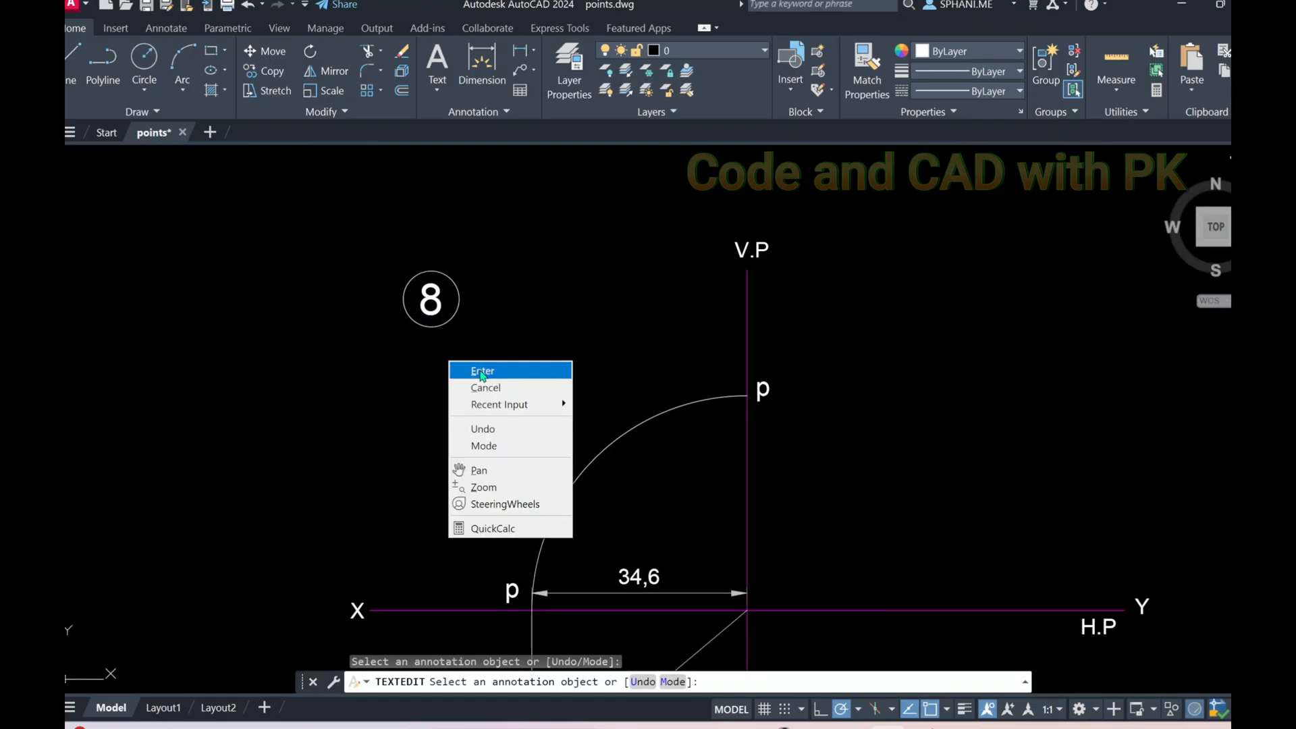
left_click(483, 371)
Erase the arc, the p labels, the 34,6 dimension, the projector and the lower horizontal line from the exercise 8 copy.
scroll(494, 356, "down", 2)
middle_click_drag(494, 357, 495, 286)
left_click(501, 281)
left_click(835, 629)
type("e")
key("Return")
left_click(772, 550)
left_click(743, 506)
type("e")
key("Return")
Erase the p' label and the R40 dimension from exercise 8, keeping only the labelled axes.
left_click(562, 556)
left_click(519, 518)
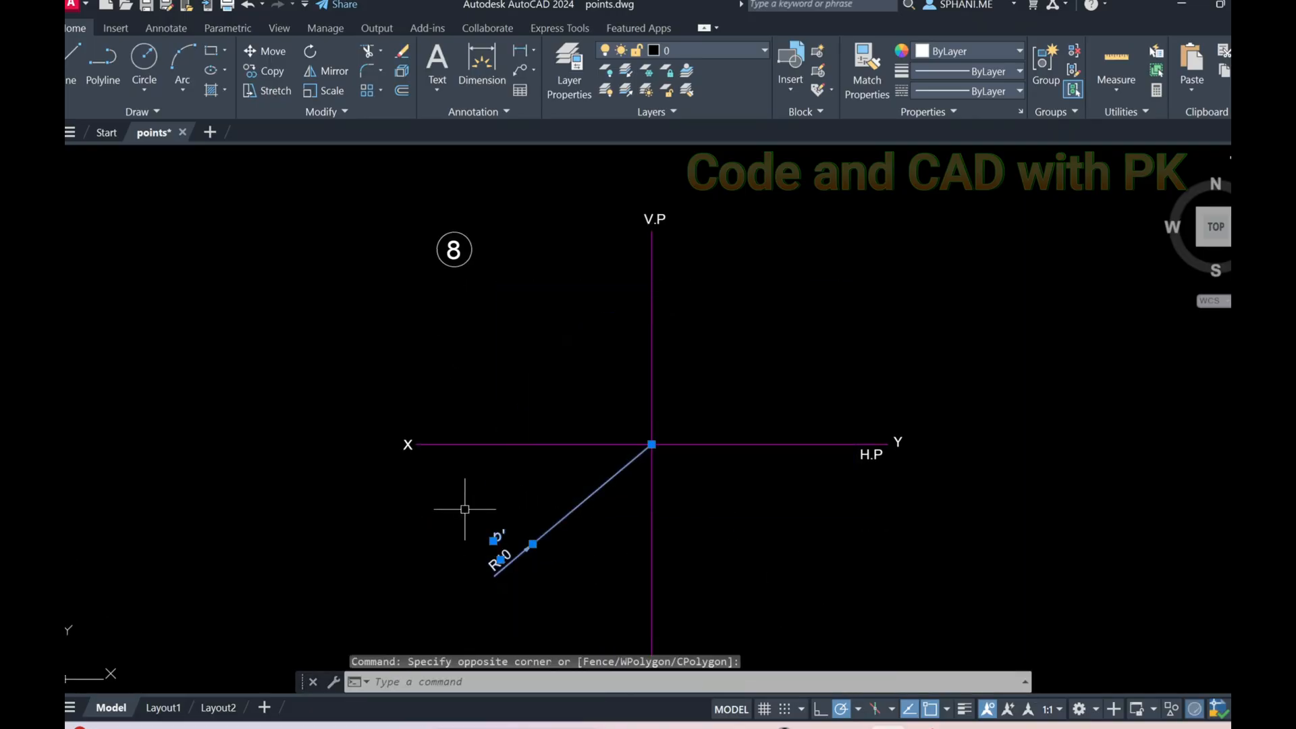
type("e")
key("Return")
key("Escape")
mouse_move(702, 547)
middle_mouse_down()
mouse_move(721, 528)
mouse_move(701, 487)
middle_mouse_up()
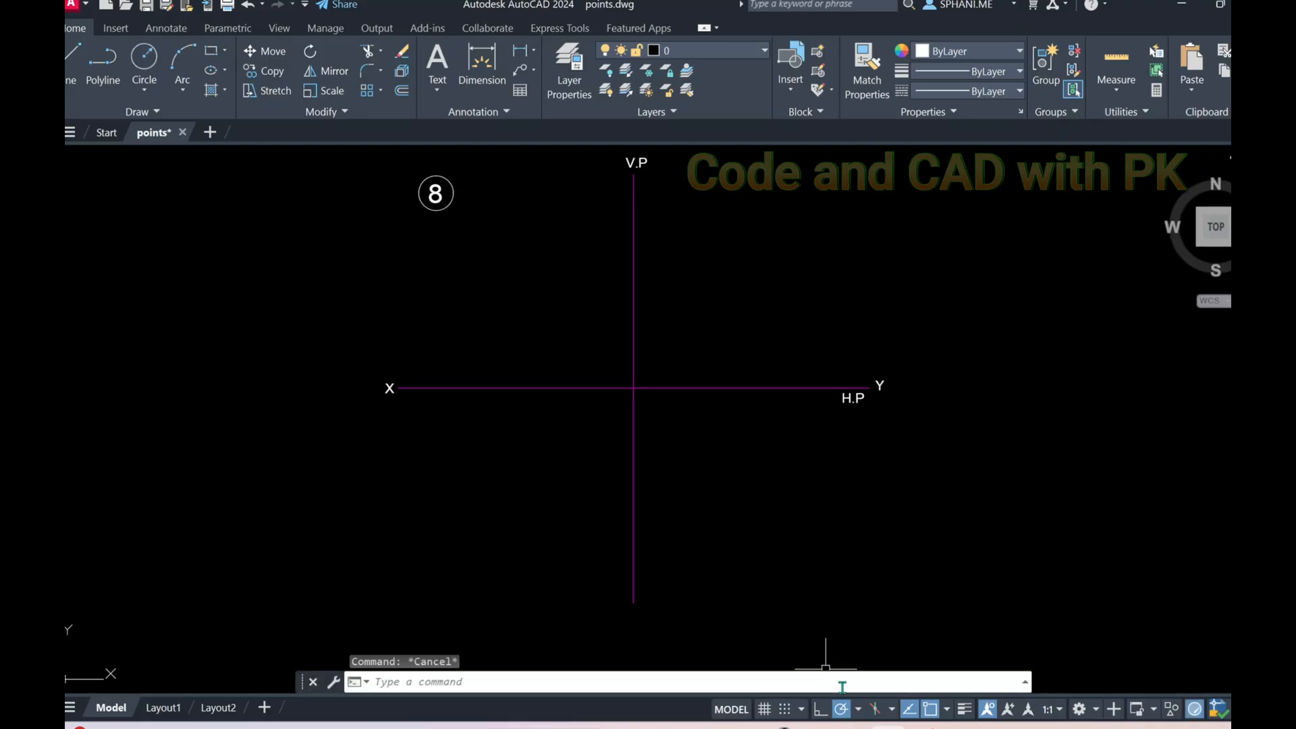
Recheck the given distance and the equidistance condition of problem 8 in Microsoft Whiteboard.
left_click(814, 727)
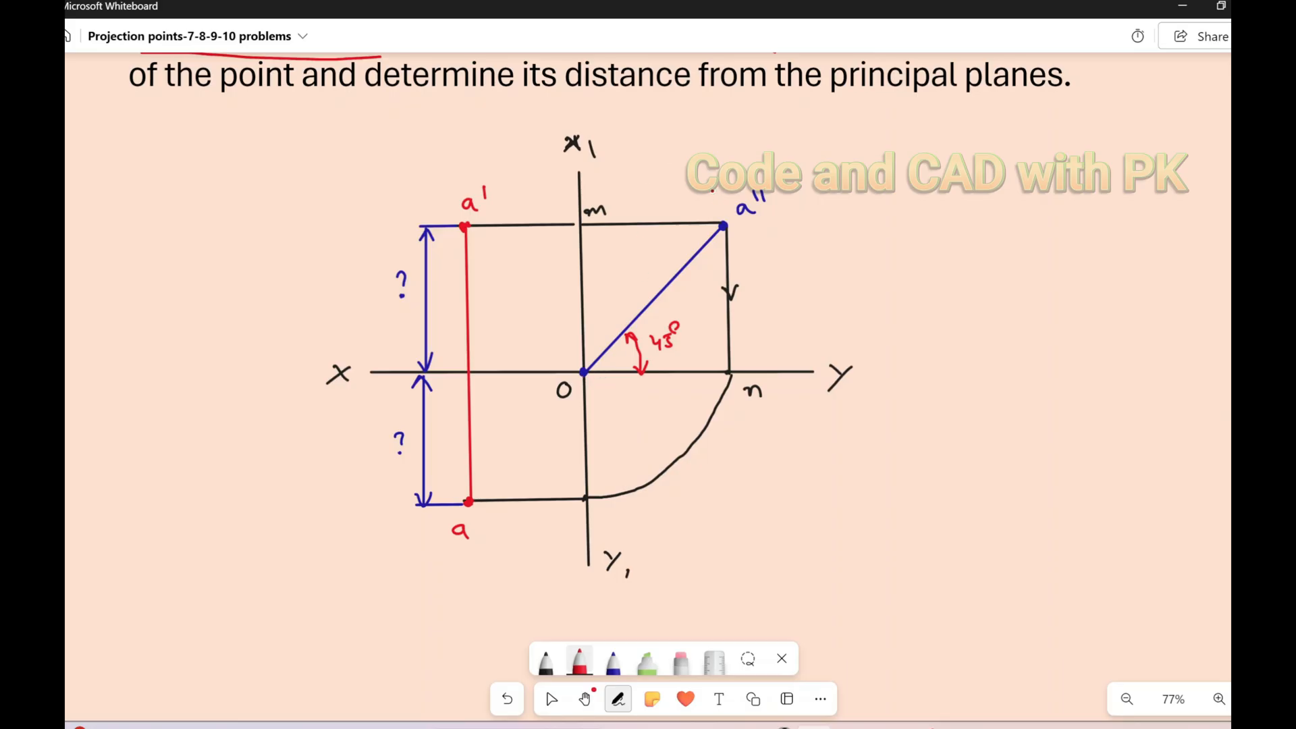
scroll(817, 231, "up", 4)
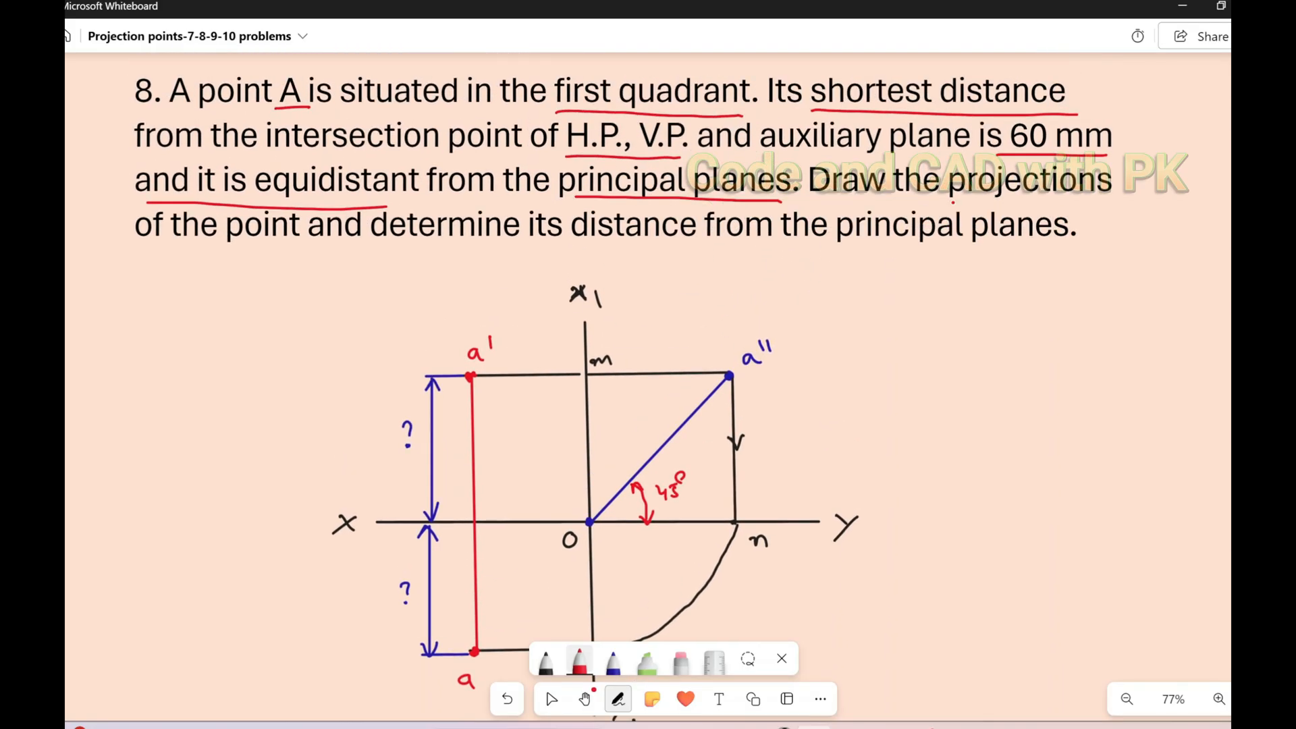
scroll(817, 325, "down", 2)
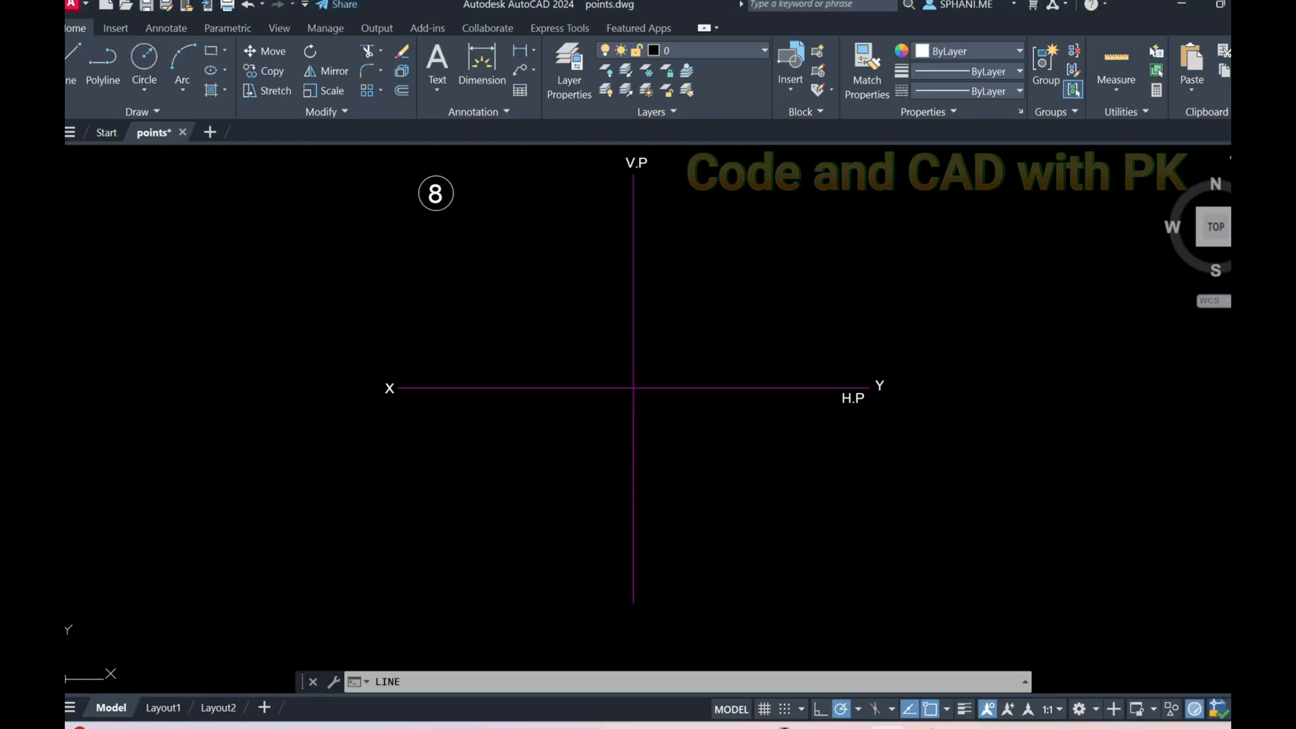
In AutoCAD, draw a 60 mm line at 45° from the axes' intersection into the first quadrant of exercise 8.
type("l")
key("Return")
left_click(633, 388)
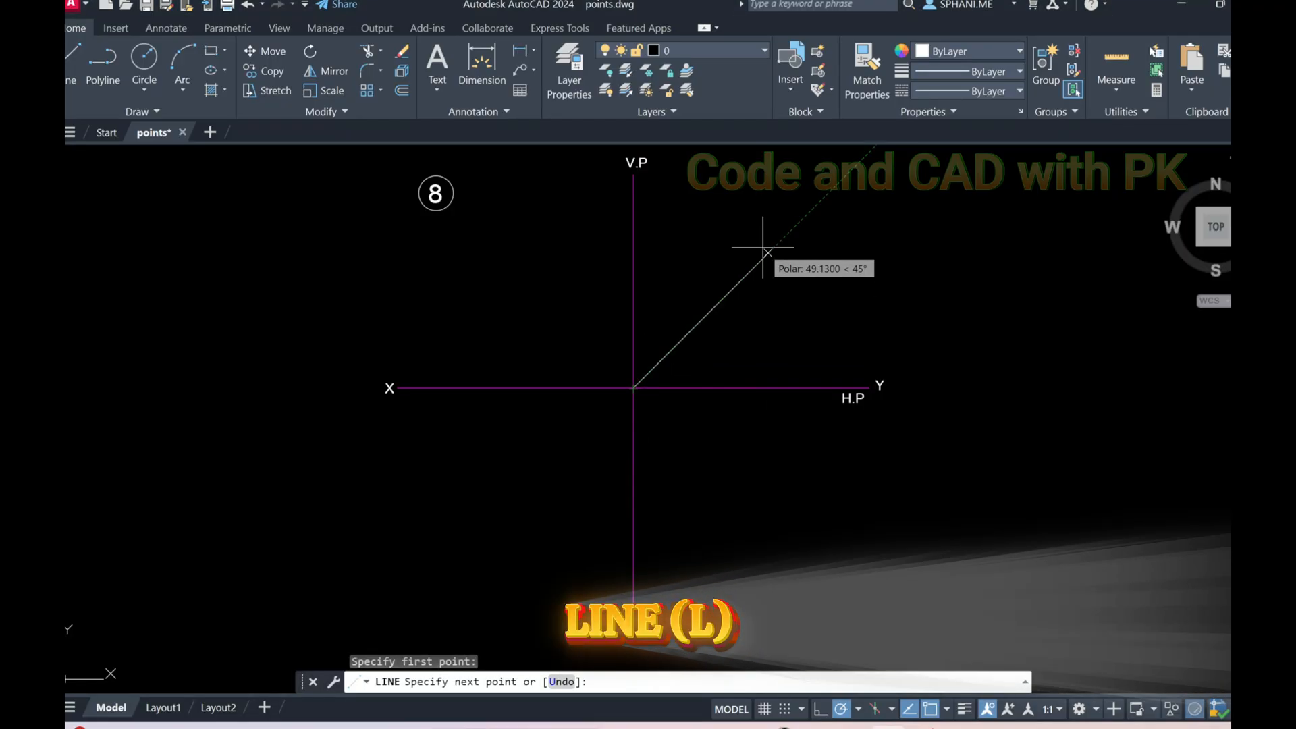
type("60")
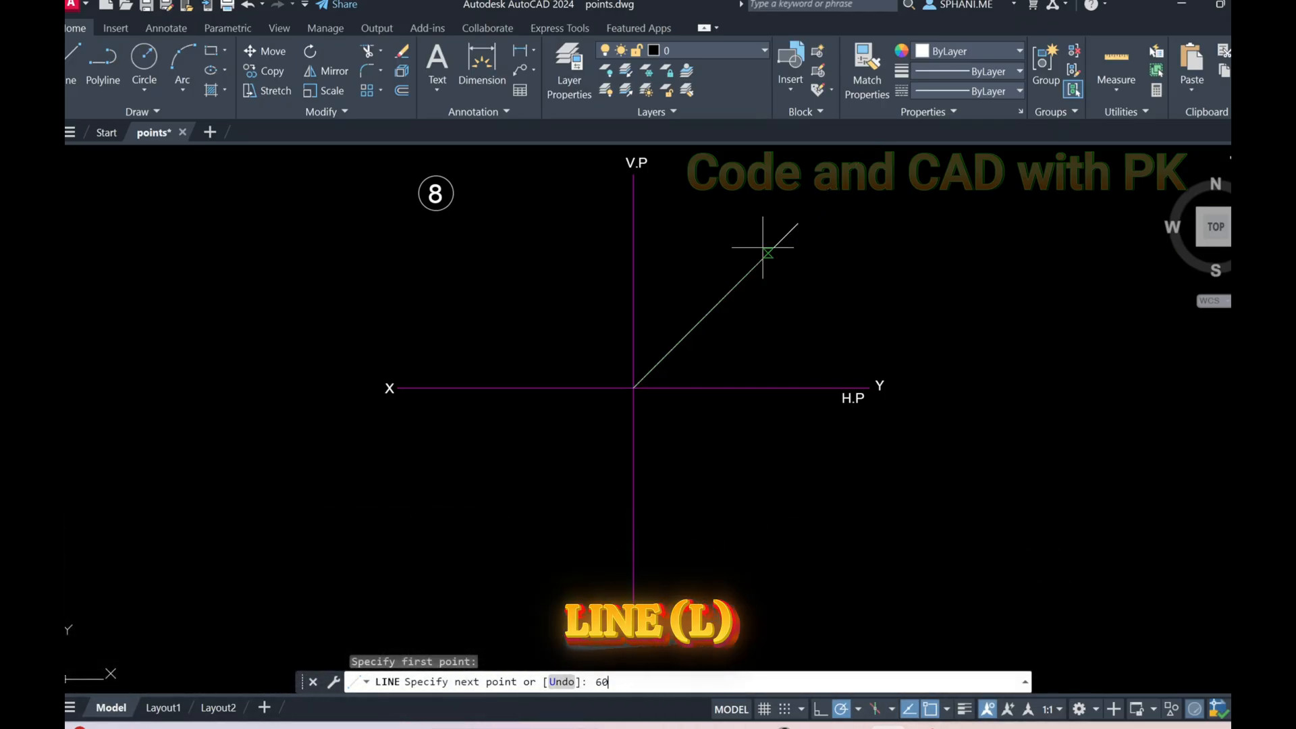
key("Escape")
Copy the p label from the top of the exercise 7 arc to the upper end of the 45° line.
middle_click_drag(787, 307, 752, 401)
type("co")
key("Return")
scroll(842, 310, "down", 2)
middle_click_drag(864, 278, 637, 423)
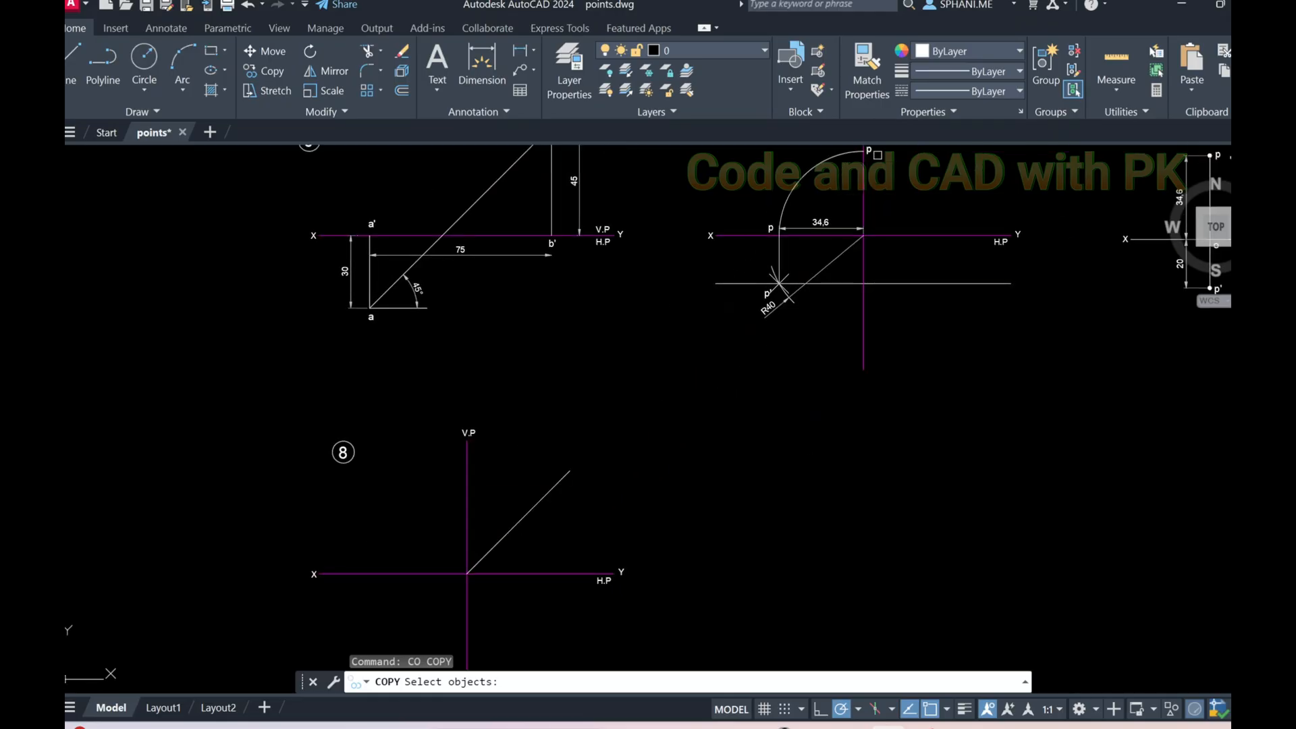
key("Return")
left_click(871, 150)
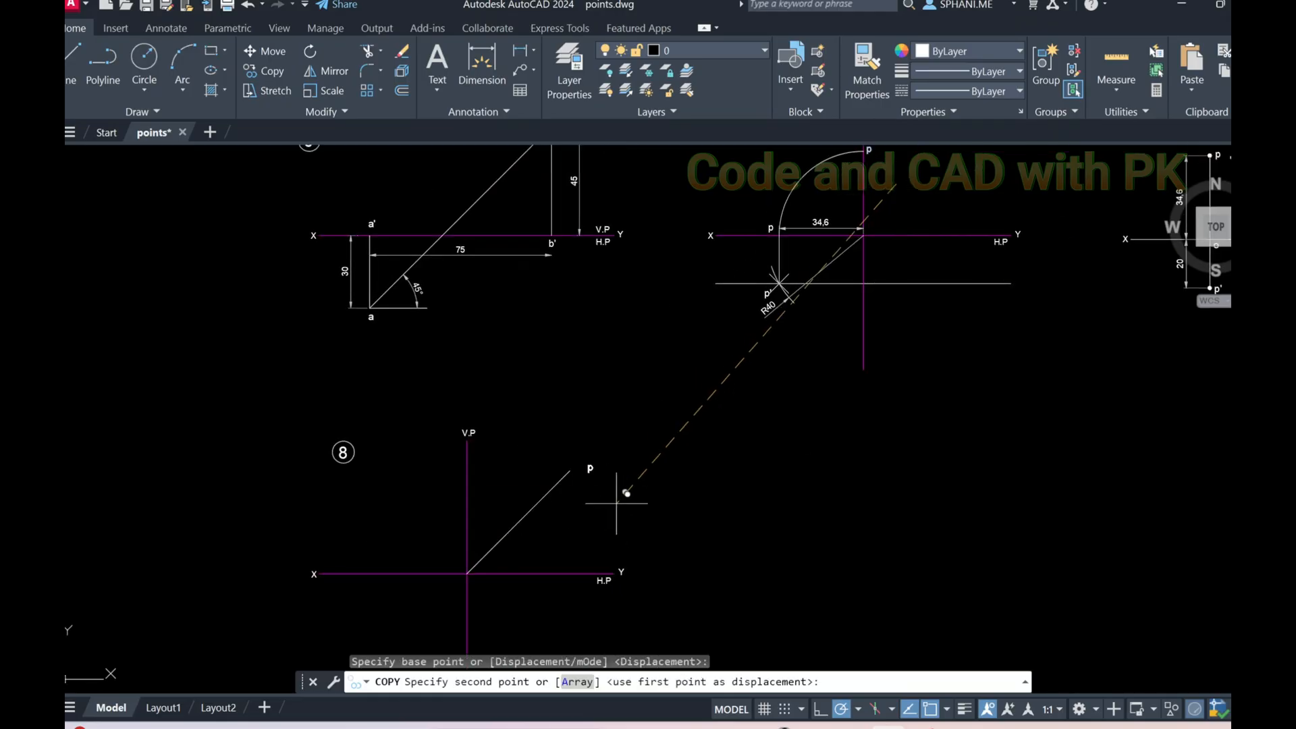
left_click(608, 501)
middle_click_drag(634, 498, 715, 434)
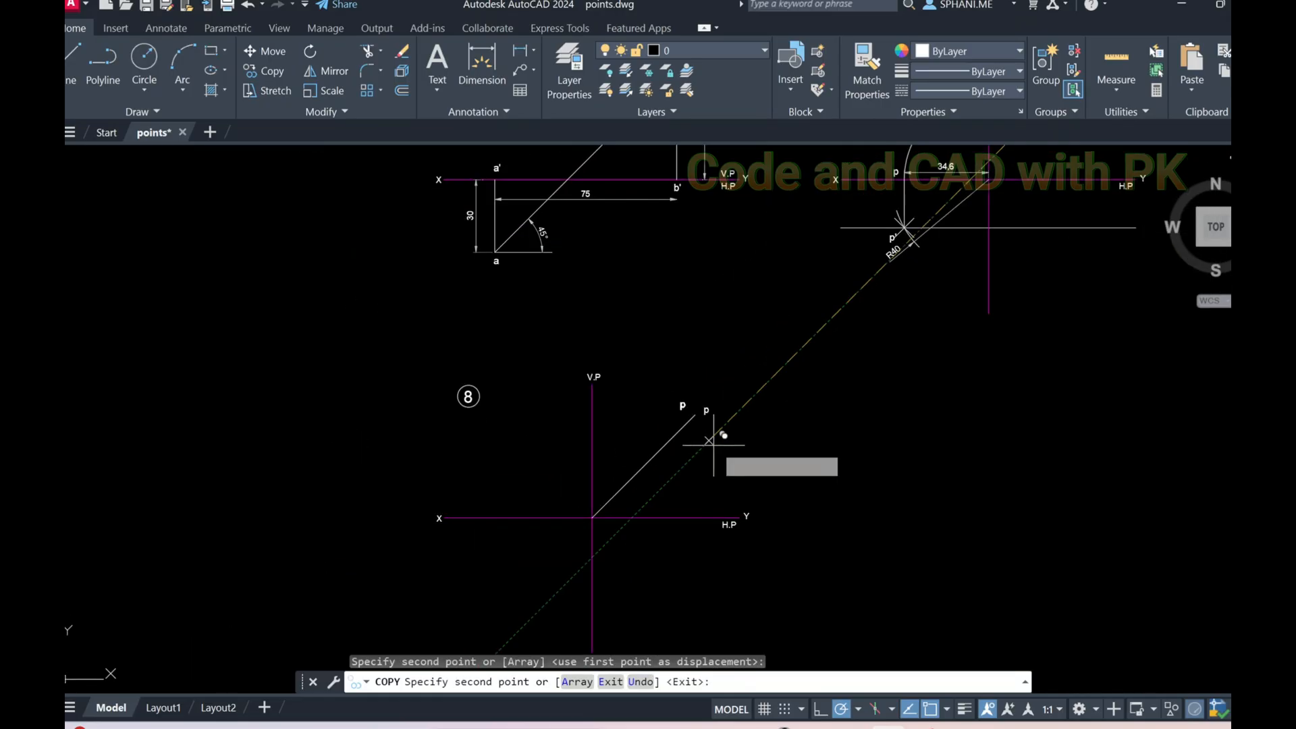
scroll(706, 440, "up", 5)
key("Escape")
Change the label at the upper end of the 45° line to a" and finish text editing.
type("ed")
key("Return")
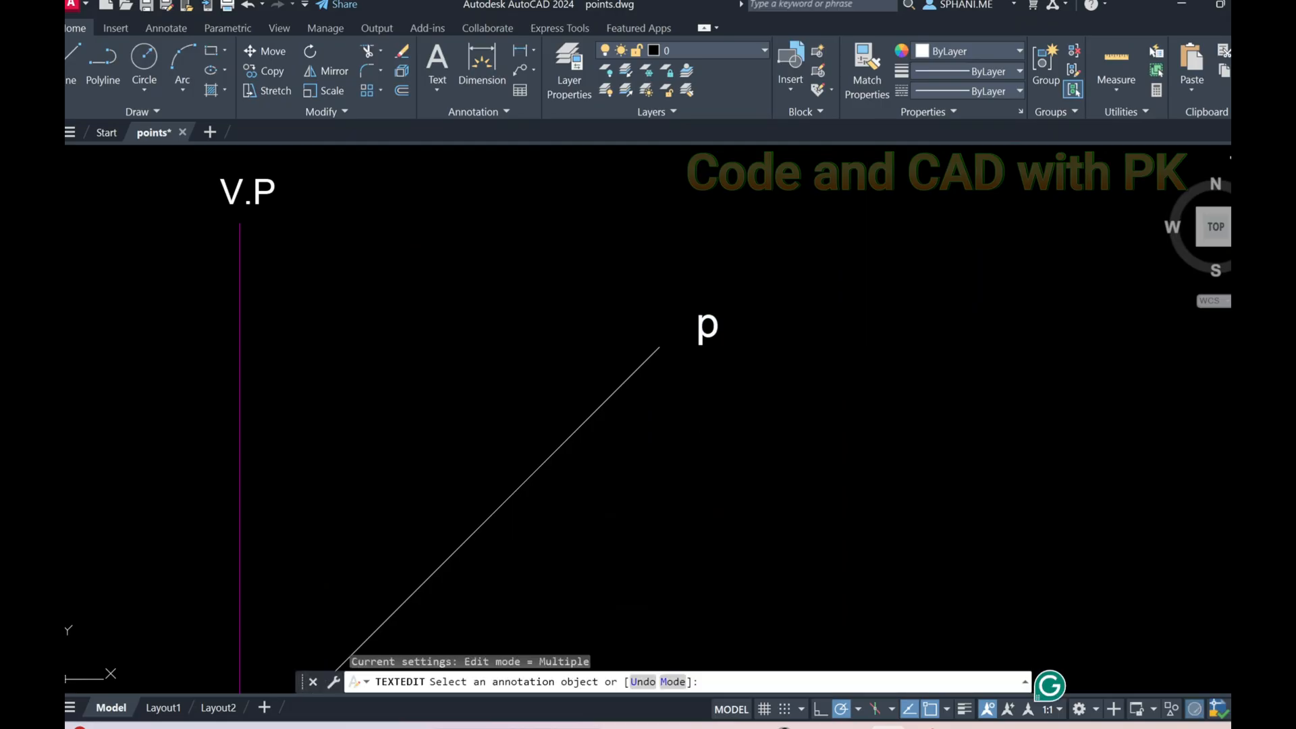
left_click(707, 328)
type("a\"")
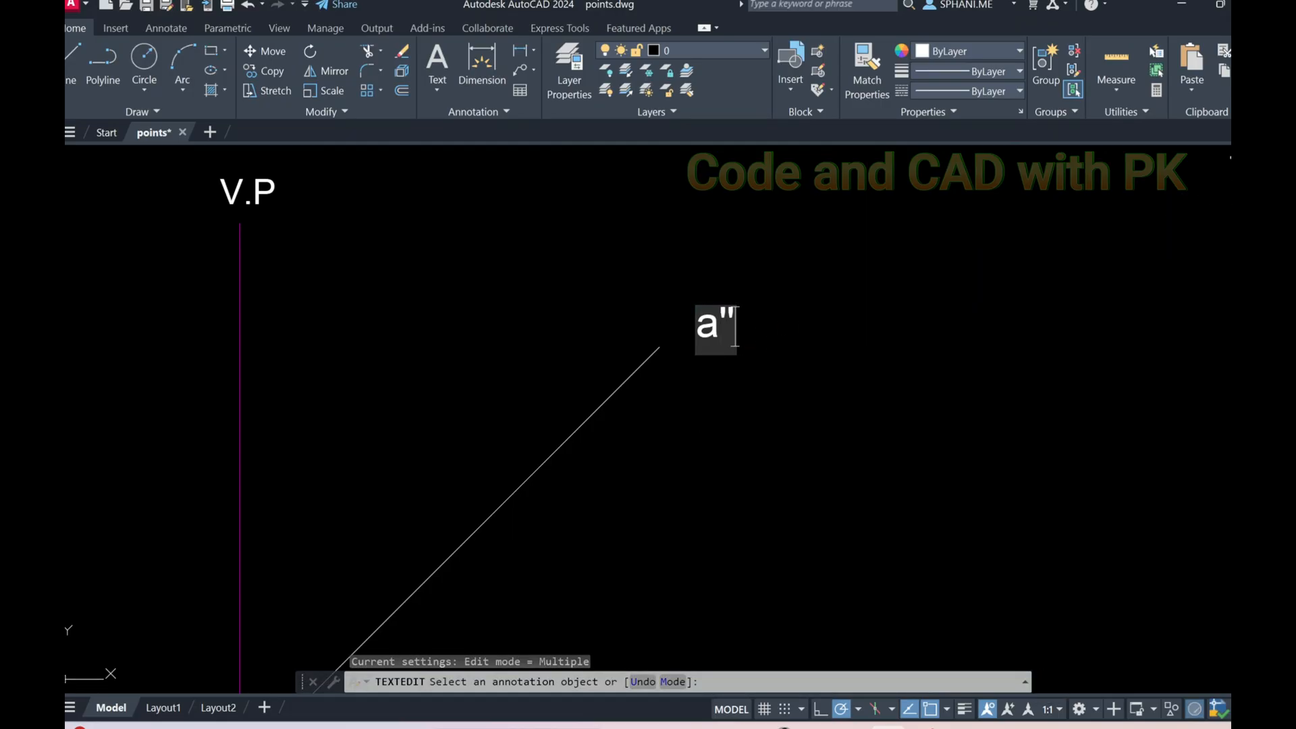
left_click(805, 362)
right_click(805, 362)
left_click(810, 364)
Move the a" label closer to the upper end of the 45° line.
scroll(776, 368, "down", 2)
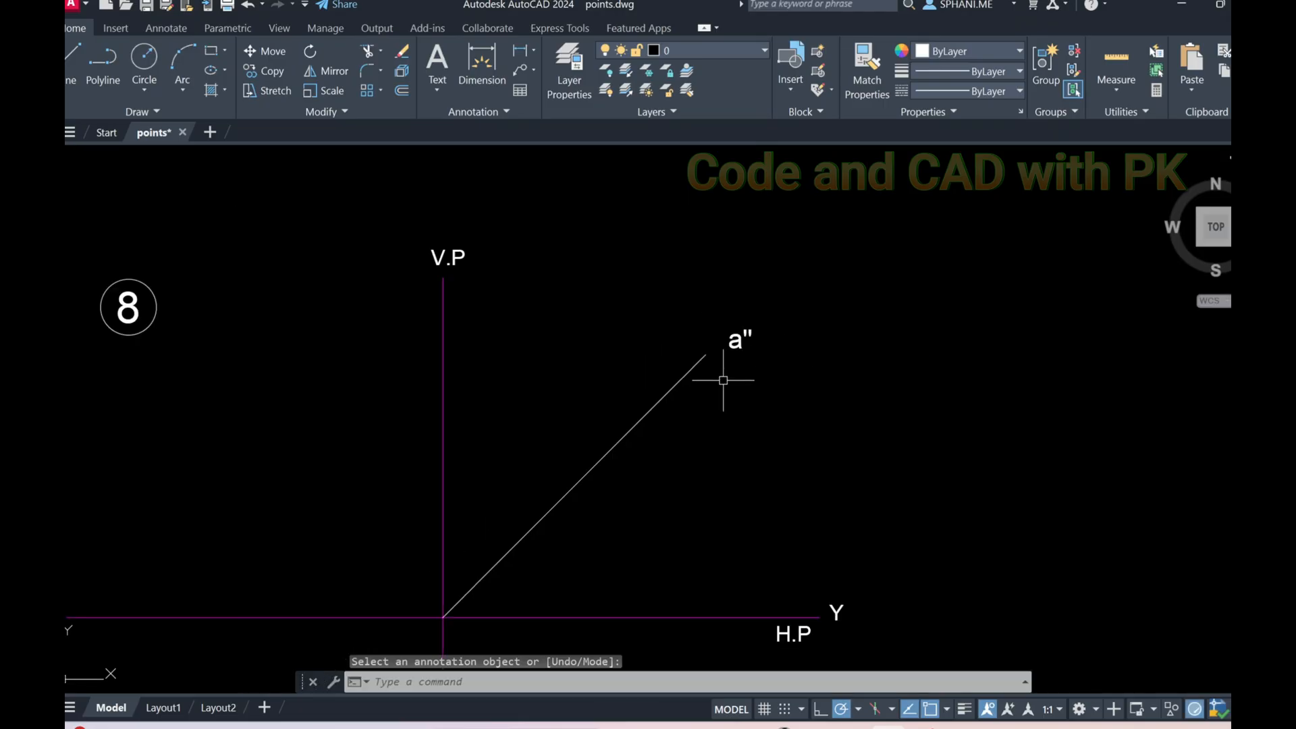
key("Escape")
type("m")
key("Return")
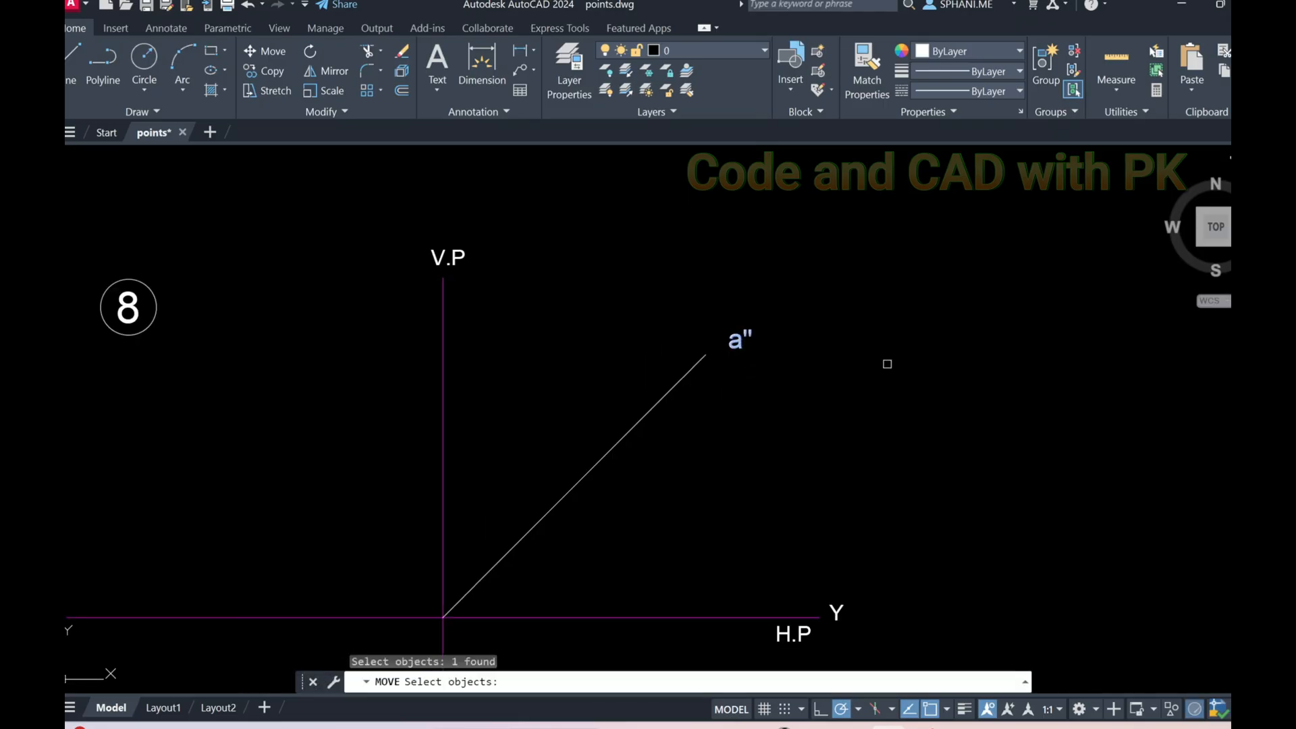
key("Return")
left_click(887, 364)
key("Escape")
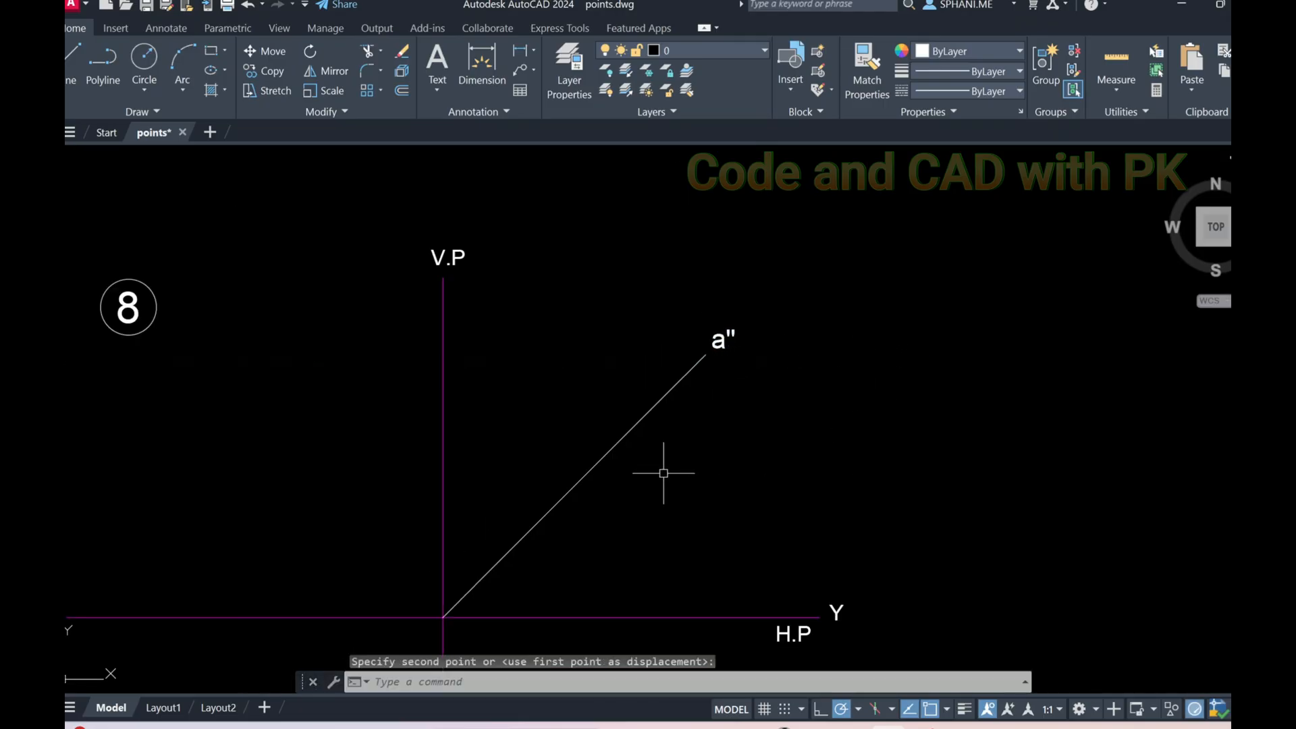
Draw a horizontal line about 76 mm long from the a" end of the 45° line leftward across V.P.
middle_click_drag(689, 471, 767, 439)
type("l")
key("Return")
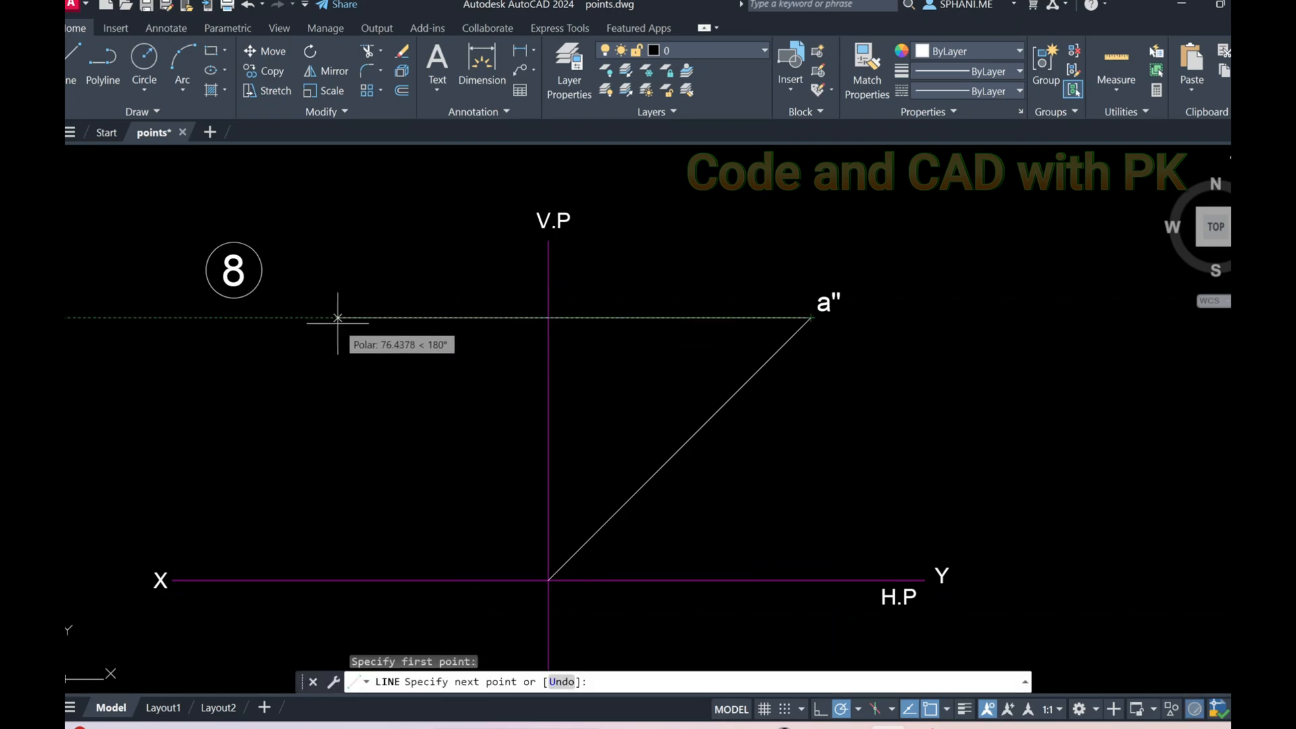
left_click(338, 317)
key("Escape")
Draw a vertical line from the a" end of the 45° line down to the XY line.
middle_click_drag(534, 432, 545, 383)
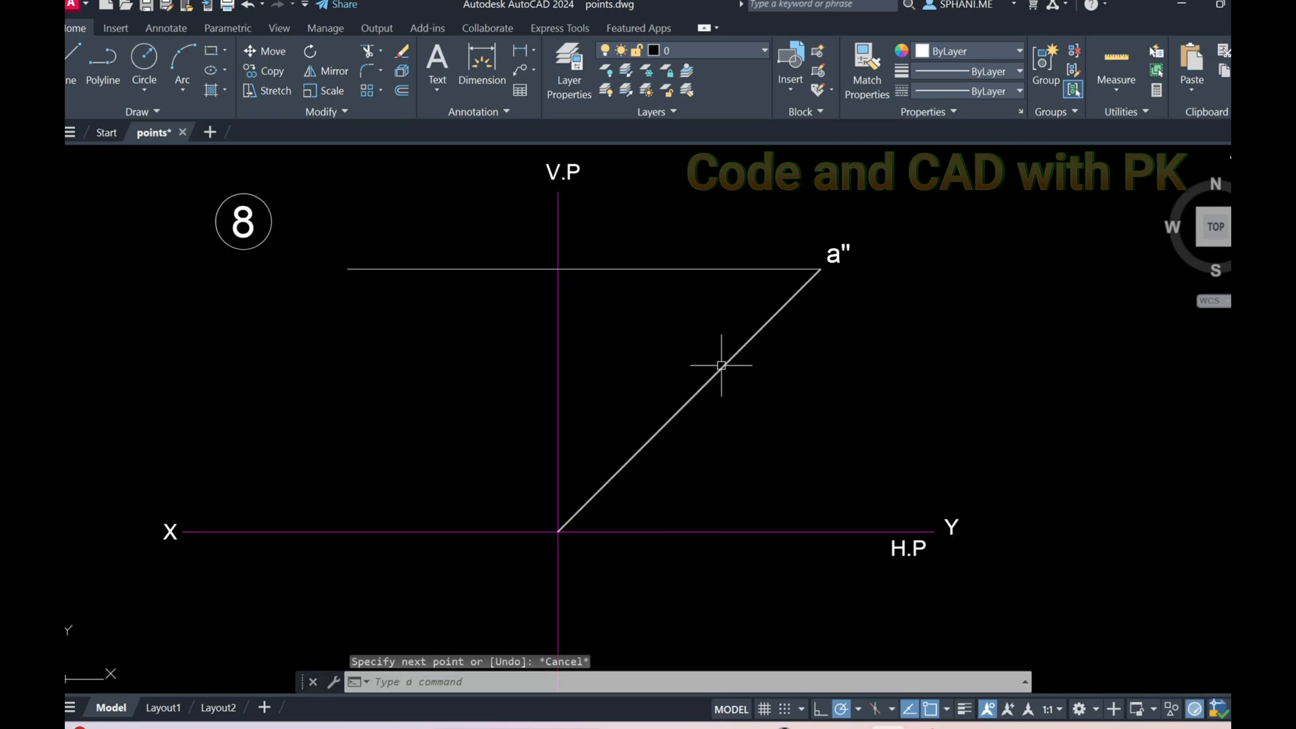
key("Return")
left_click(819, 270)
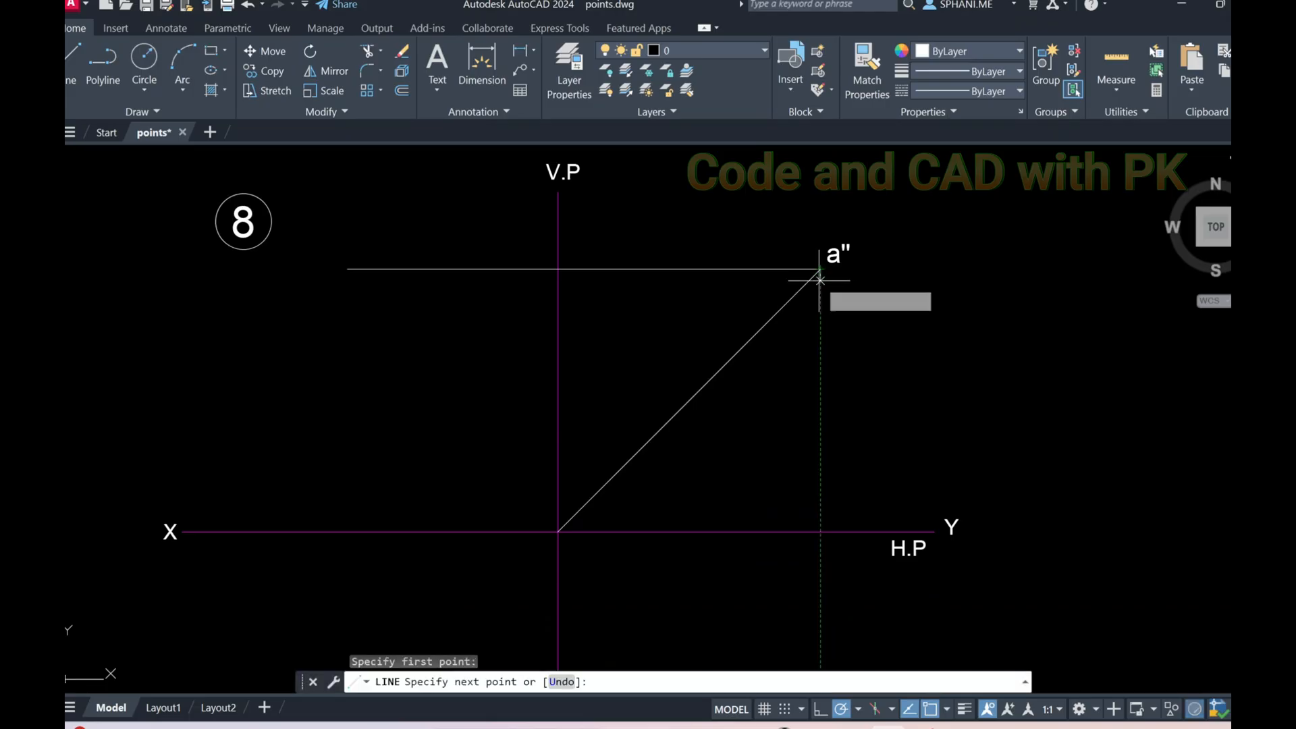
left_click(823, 538)
key("Escape")
Copy the a" label to the V.P. line's intersection with the horizontal line and to the vertical line's foot on XY.
type("co")
key("Return")
key("Return")
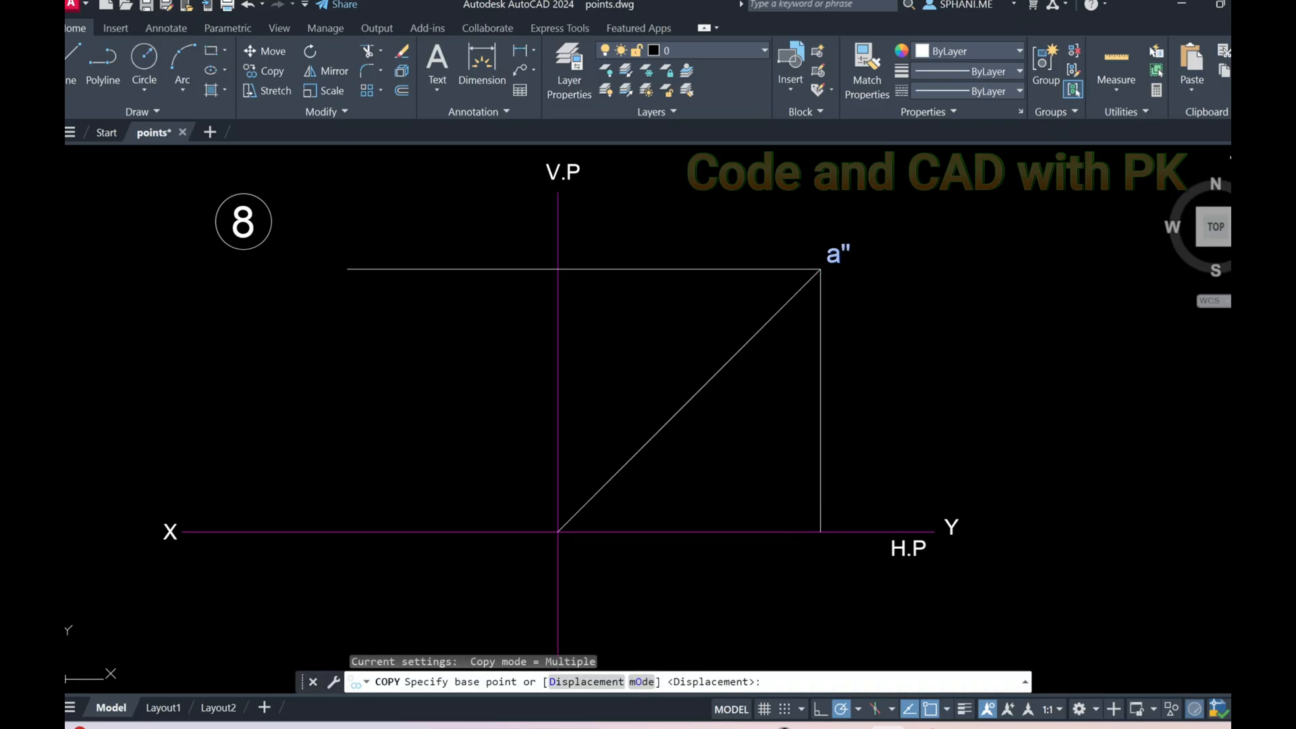
left_click(952, 297)
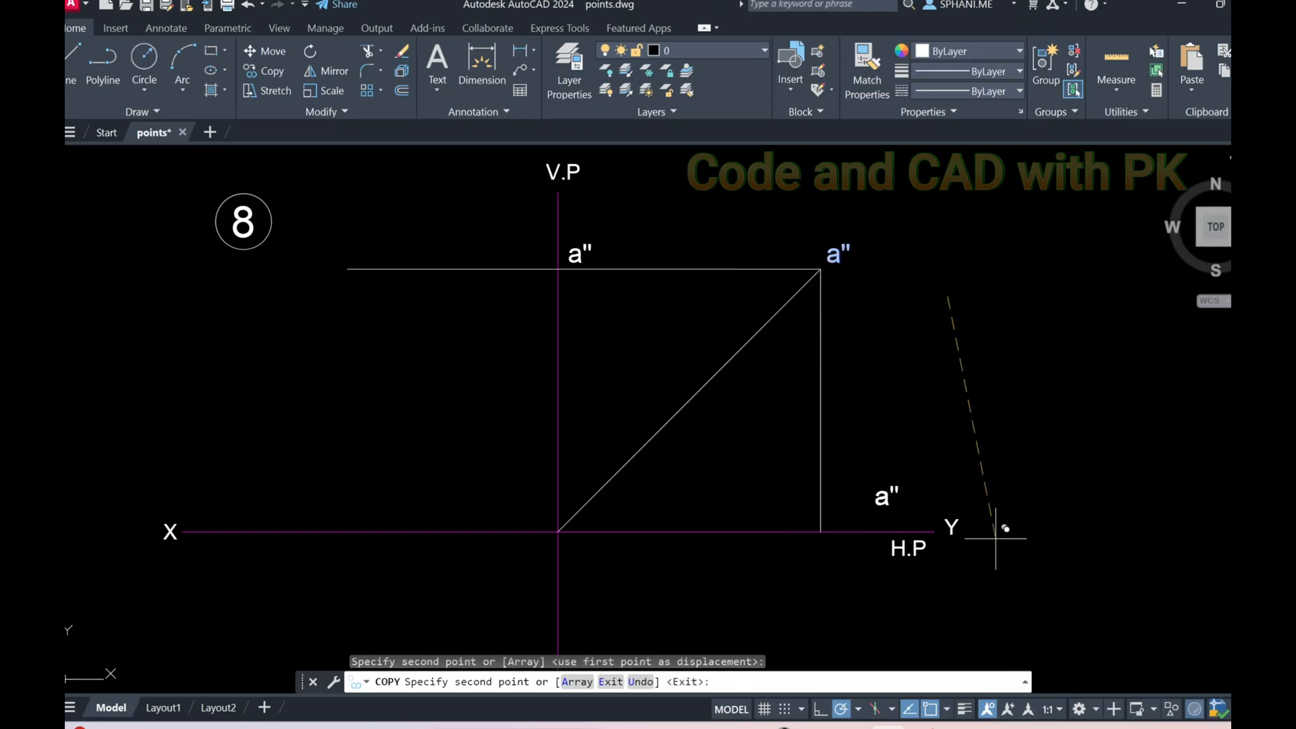
left_click(948, 557)
key("Return")
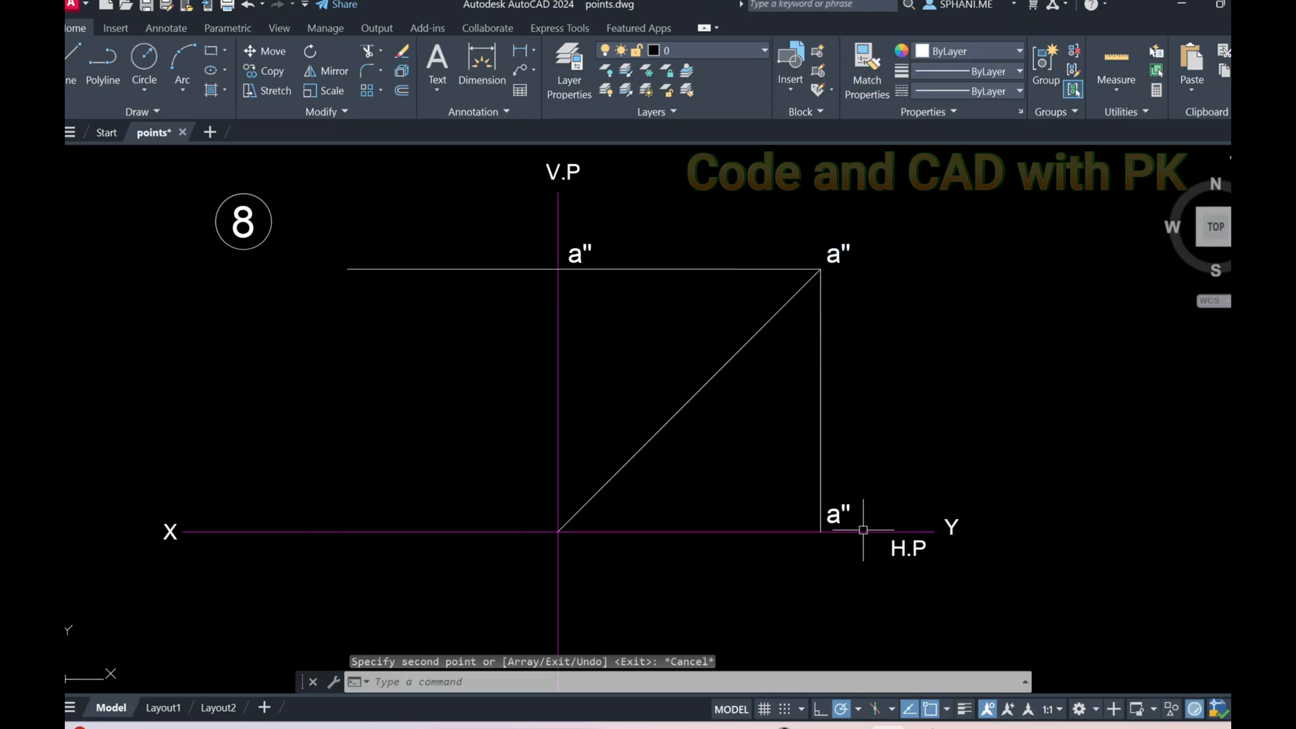
Change the copied label at the XY line to n and the one at the V.P. line to m.
type("ed")
key("Return")
left_click(835, 515)
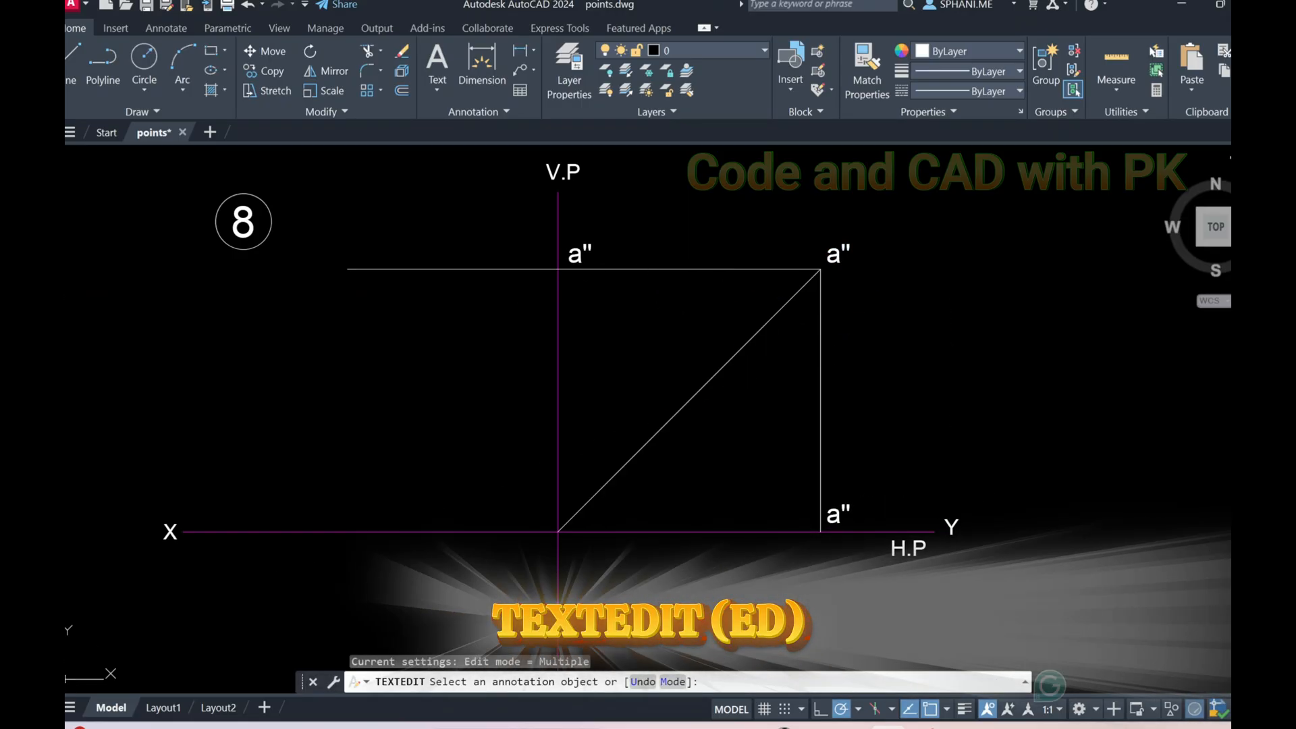
type("n")
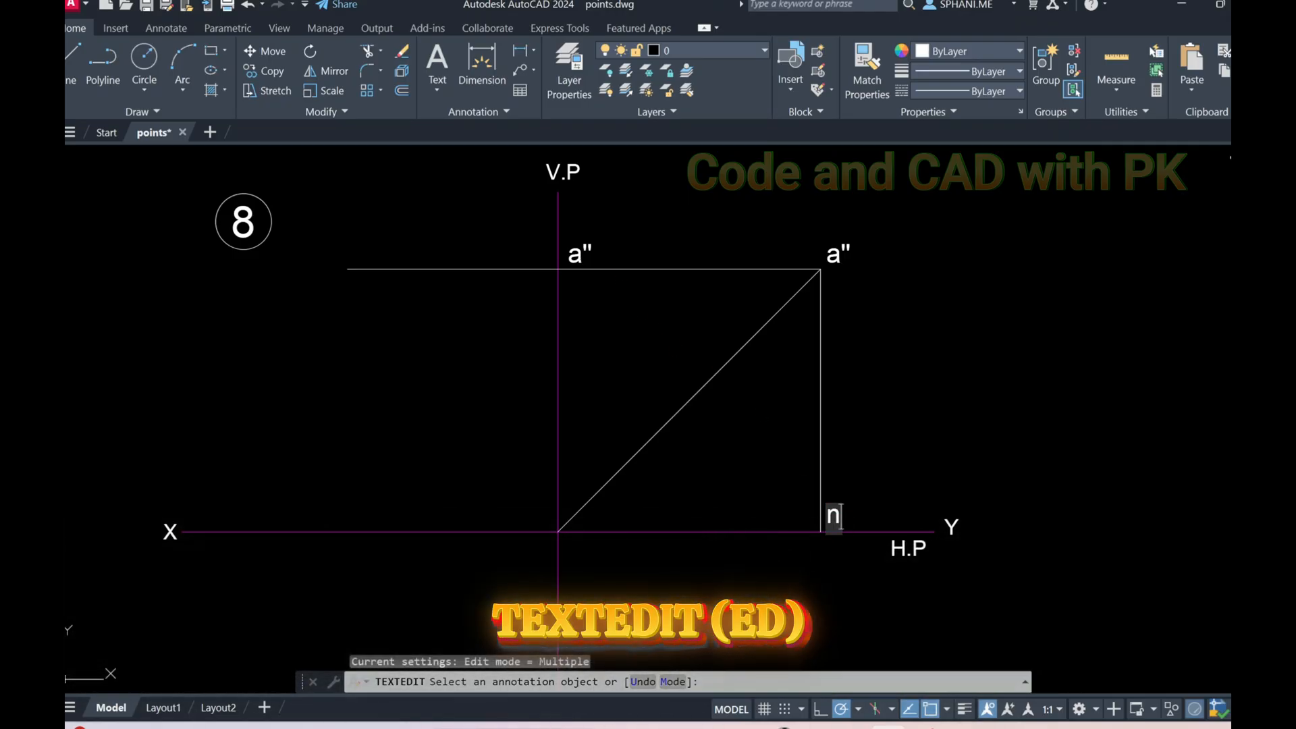
key("Return")
left_click(580, 255)
type("m")
key("Return")
key("Return")
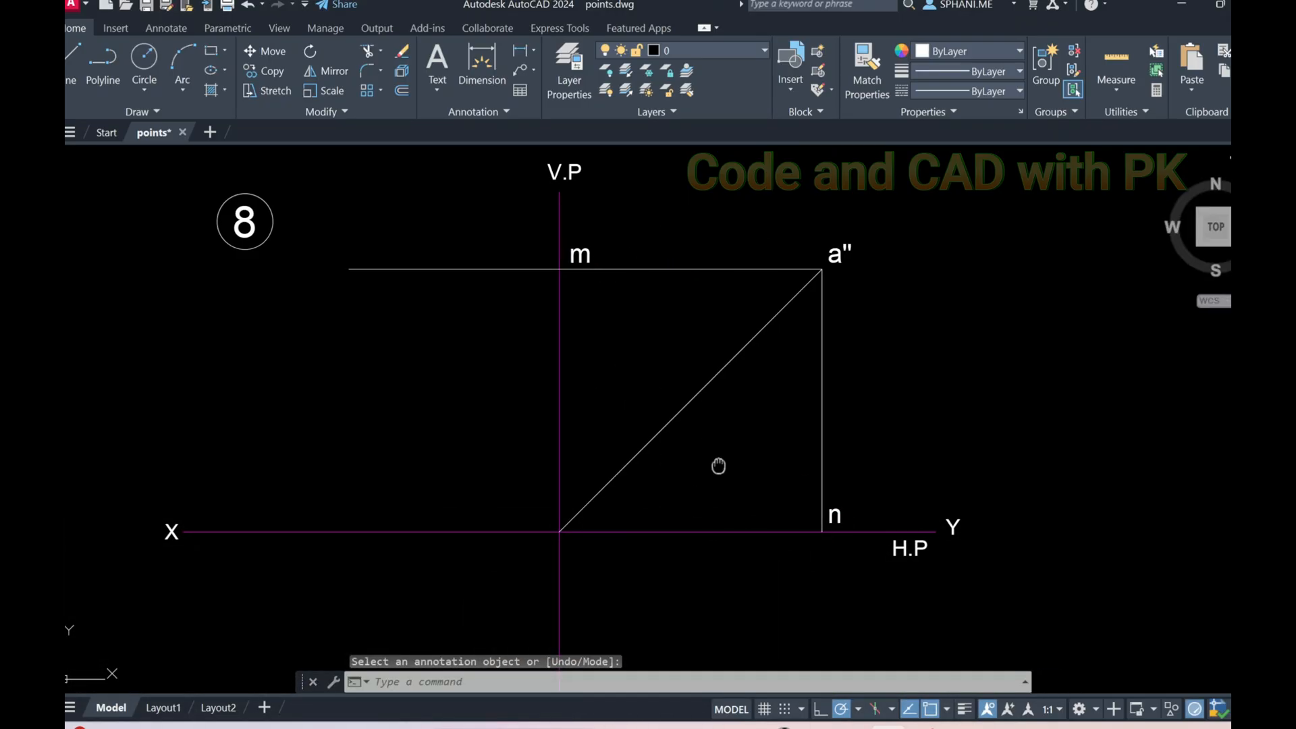
Draw a circle centred on the intersection of the XY and V.P. lines, passing through point n.
middle_click_drag(703, 466, 704, 388)
type("c")
key("Return")
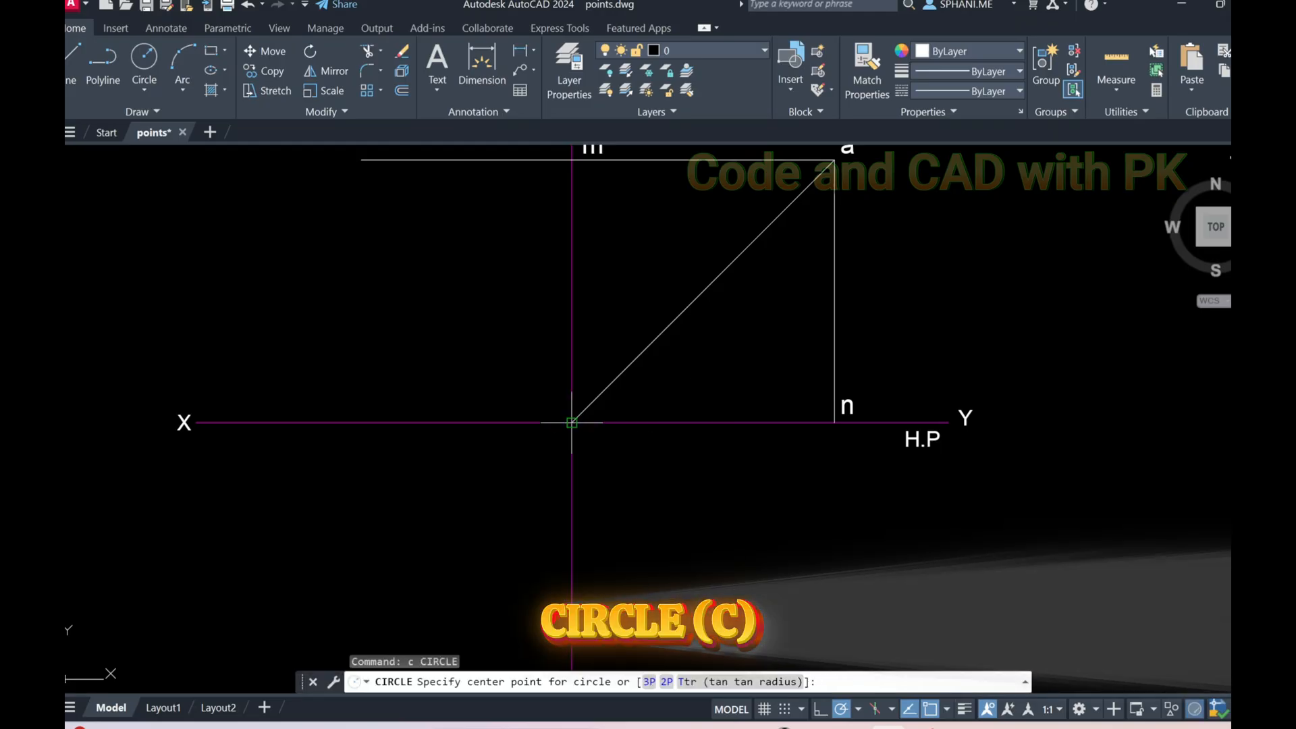
left_click(572, 423)
left_click(840, 413)
key("Escape")
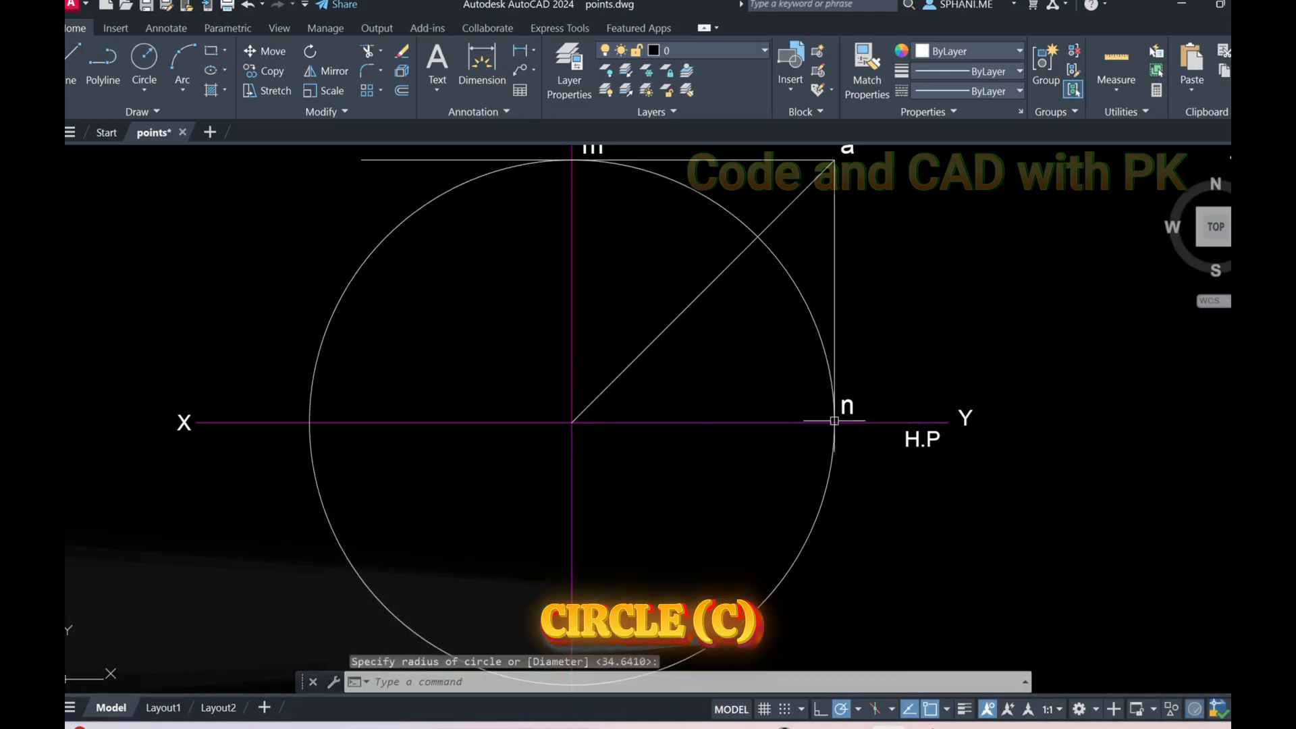
Trim away the circle's portions between the 45° line and n and in the lower-left quadrant.
type("tr")
key("Return")
left_click(810, 313)
middle_click_drag(590, 552, 679, 438)
key("Escape")
scroll(607, 516, "down", 4)
middle_click_drag(608, 517, 604, 561)
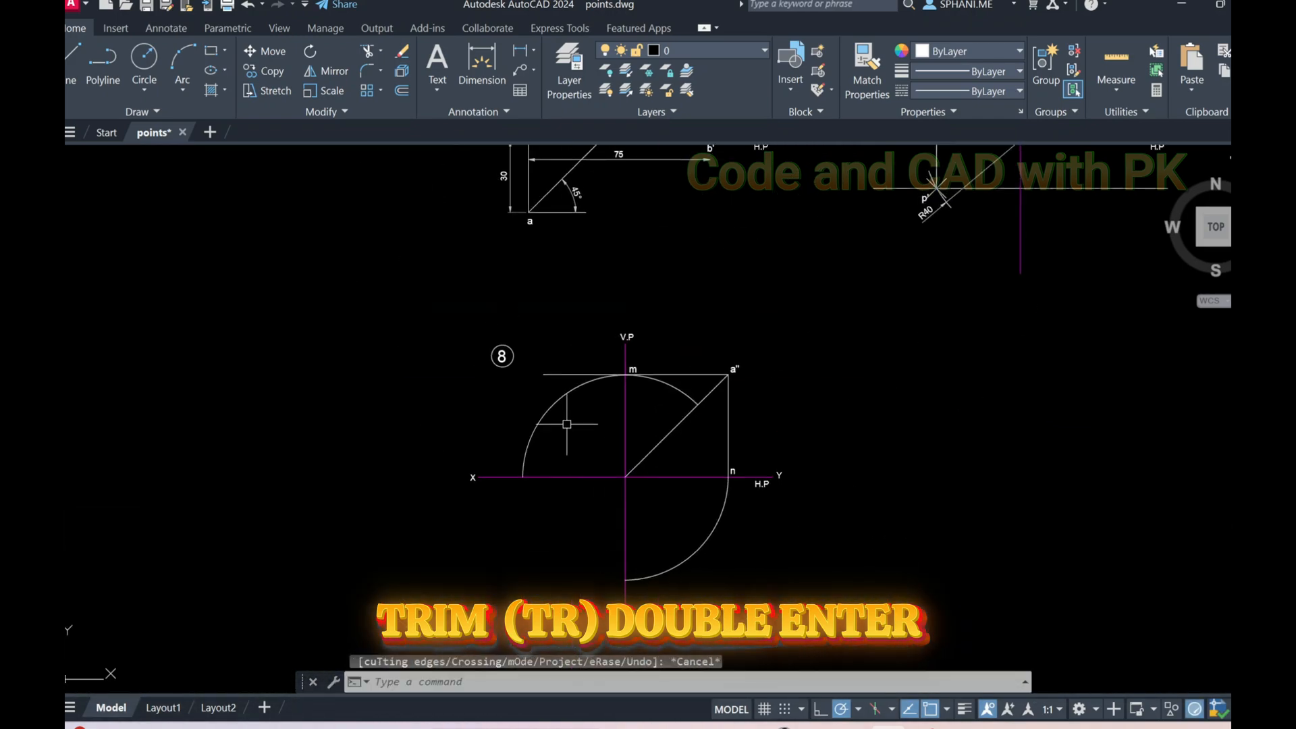
Erase the leftover arc above the XY line, keeping the quarter arc below n.
left_click(573, 437)
left_click(511, 403)
type("e")
key("Return")
Draw a horizontal line leftward from the quarter arc's lower end on the V.P. line.
scroll(614, 504, "up", 2)
middle_click_drag(613, 505, 651, 447)
type("l")
key("Return")
left_click(668, 566)
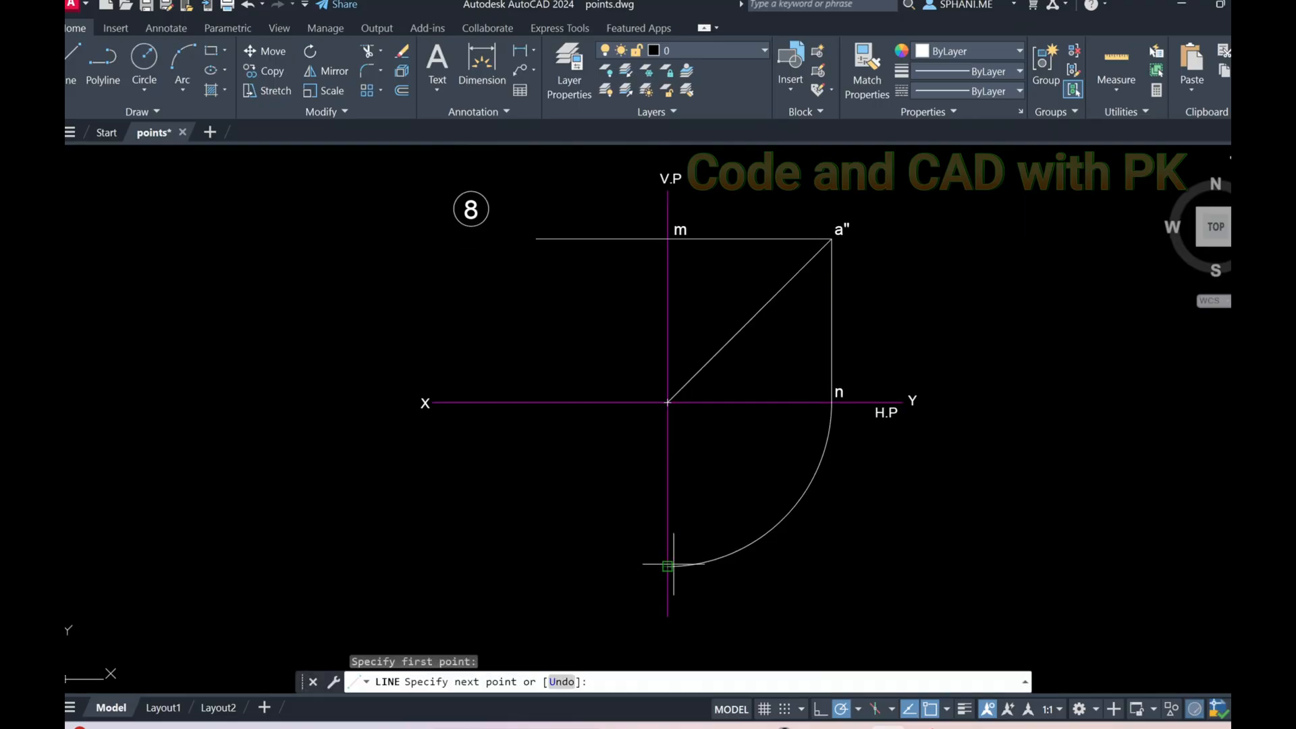
left_click(498, 566)
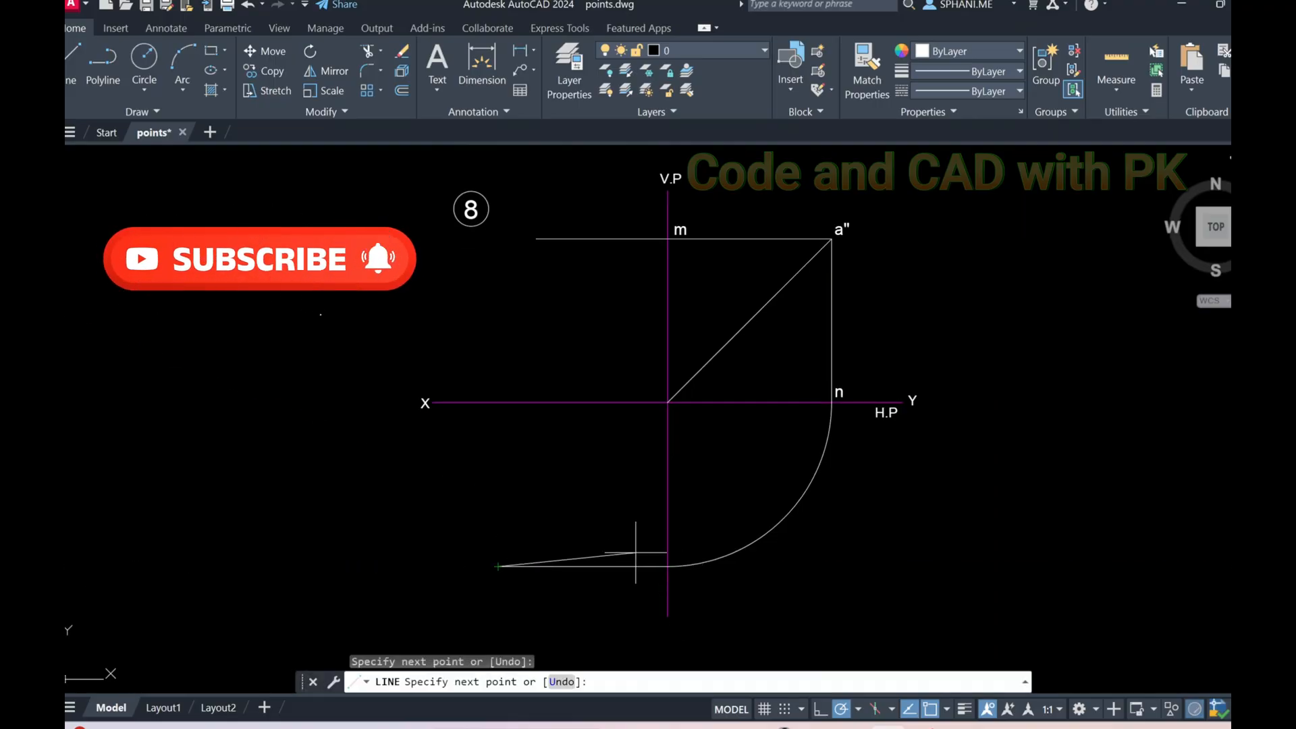
key("Escape")
Draw a vertical projector between the upper and lower horizontal lines, left of the V.P. line.
type("l")
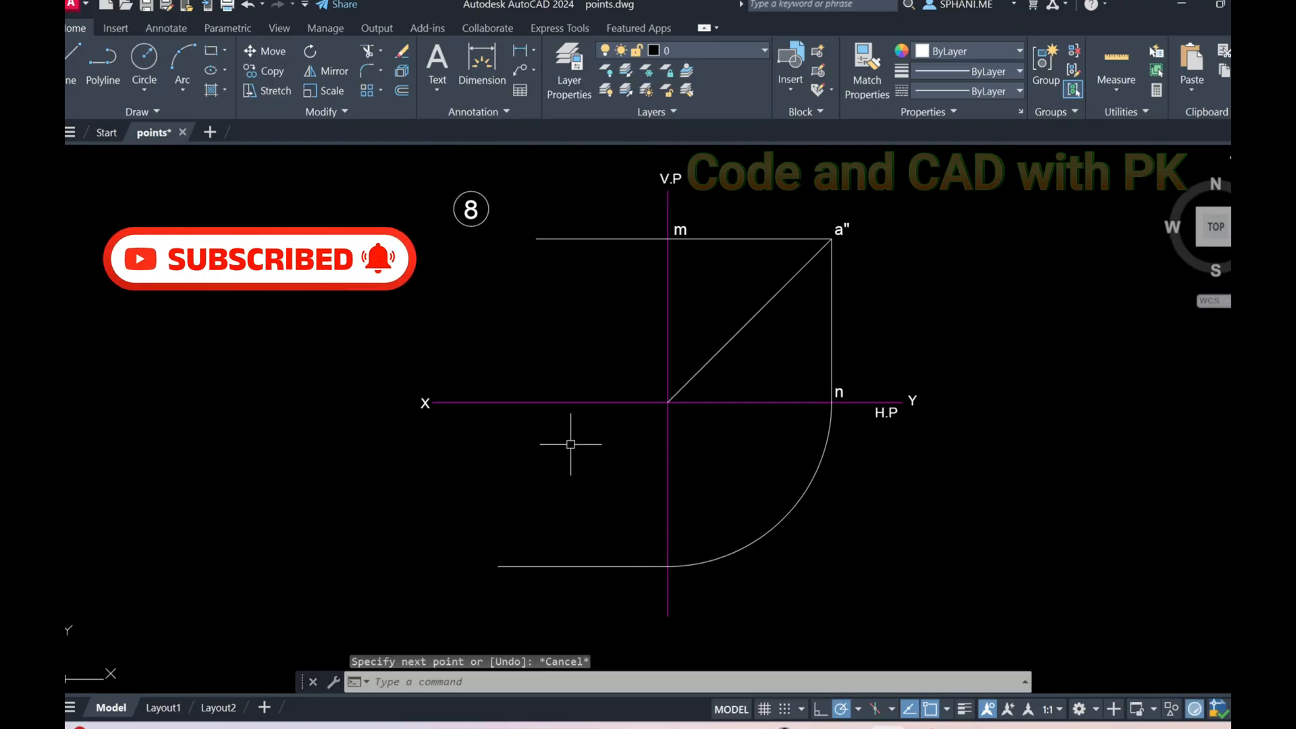
key("Return")
left_click(577, 239)
left_click(578, 567)
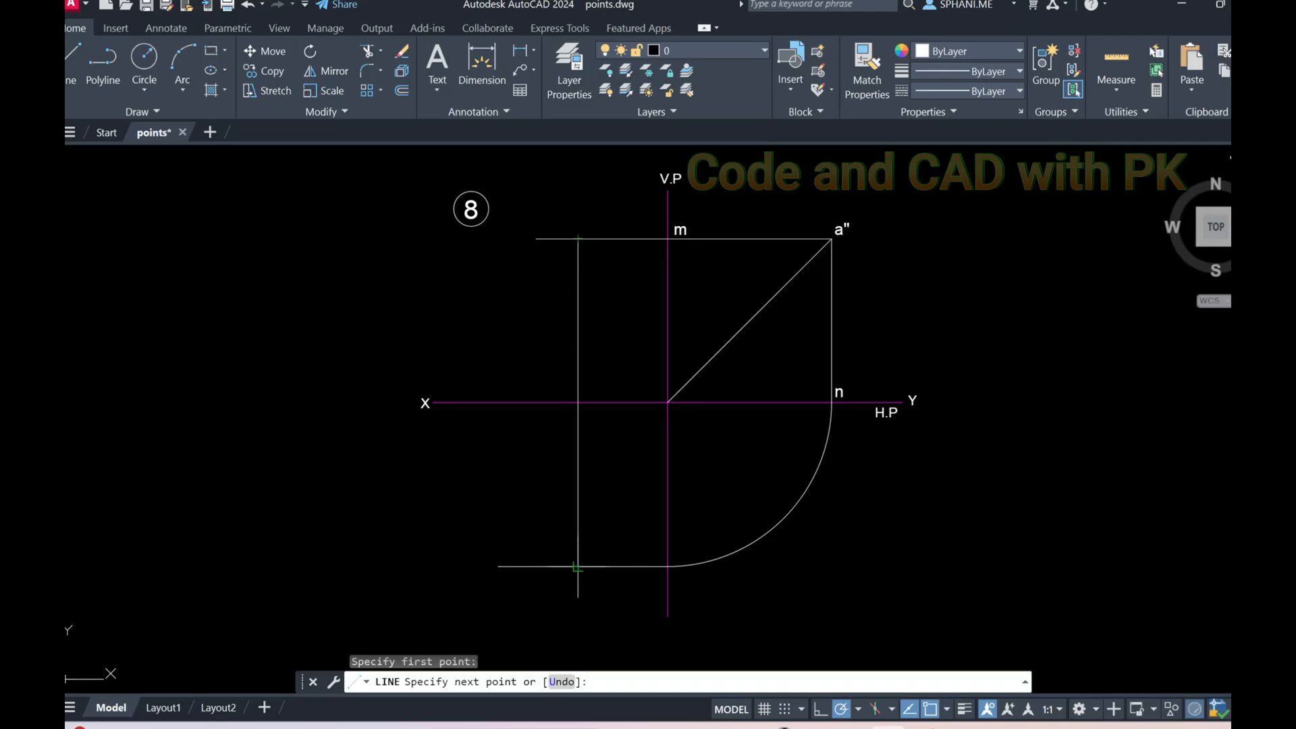
key("Escape")
Trim the ends of both horizontal lines that extend left beyond the vertical projector.
type("tr")
key("Return")
left_click(551, 239)
left_click(543, 566)
key("Escape")
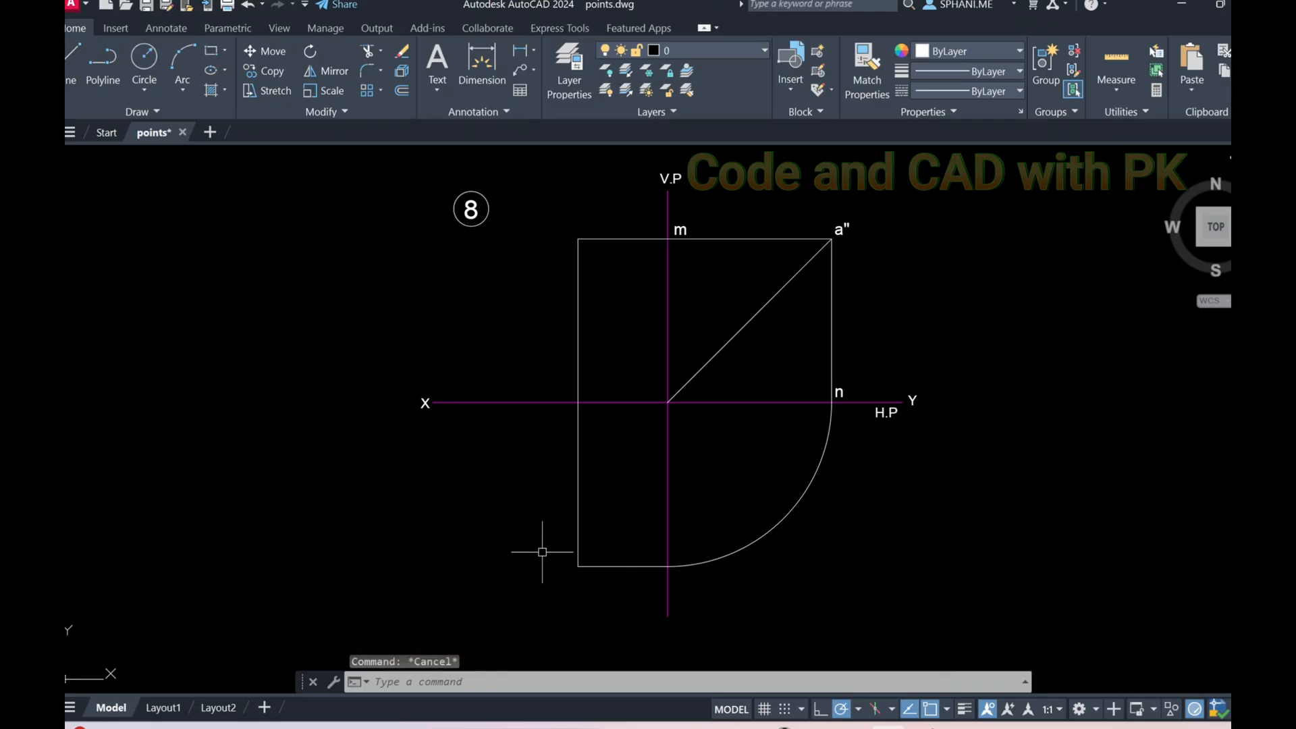
Mark the upper and lower ends of the vertical projector with solid donuts of inside diameter 0, keeping the default outside diameter.
type("donu")
key("Return")
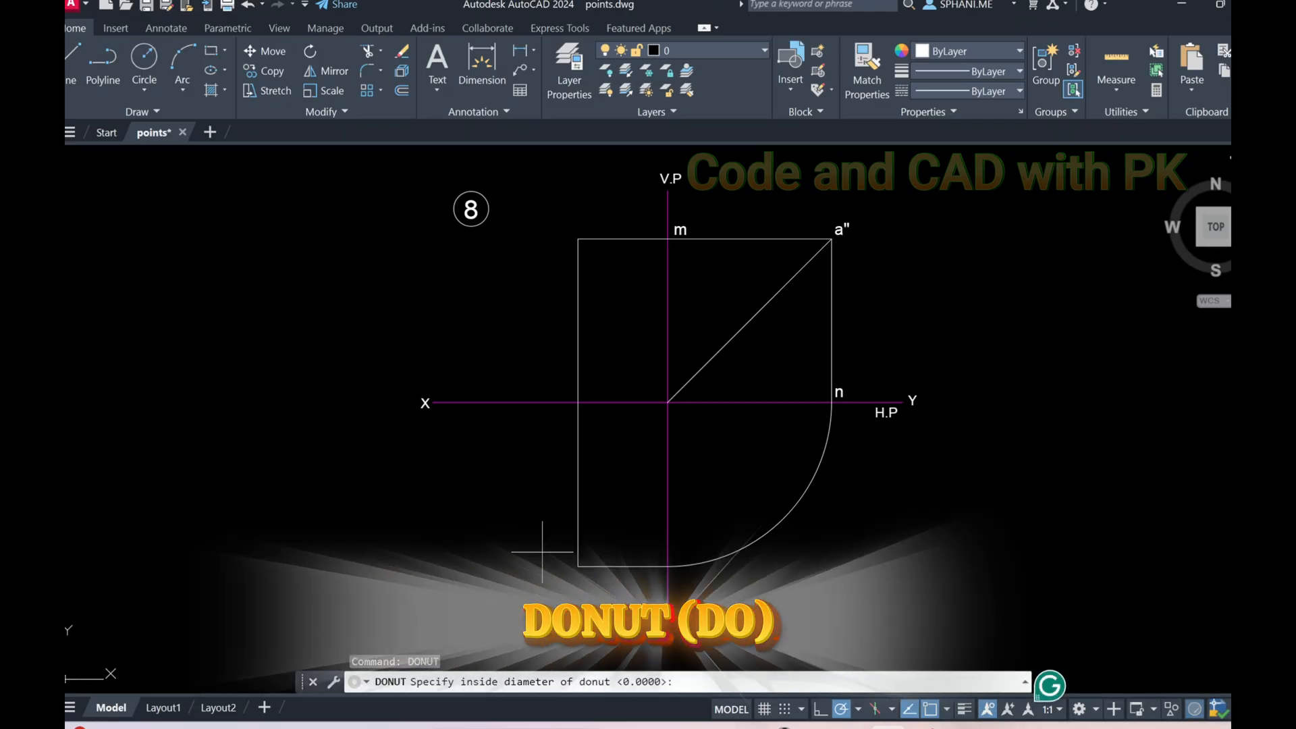
key("Return")
key("Return")
left_click(578, 239)
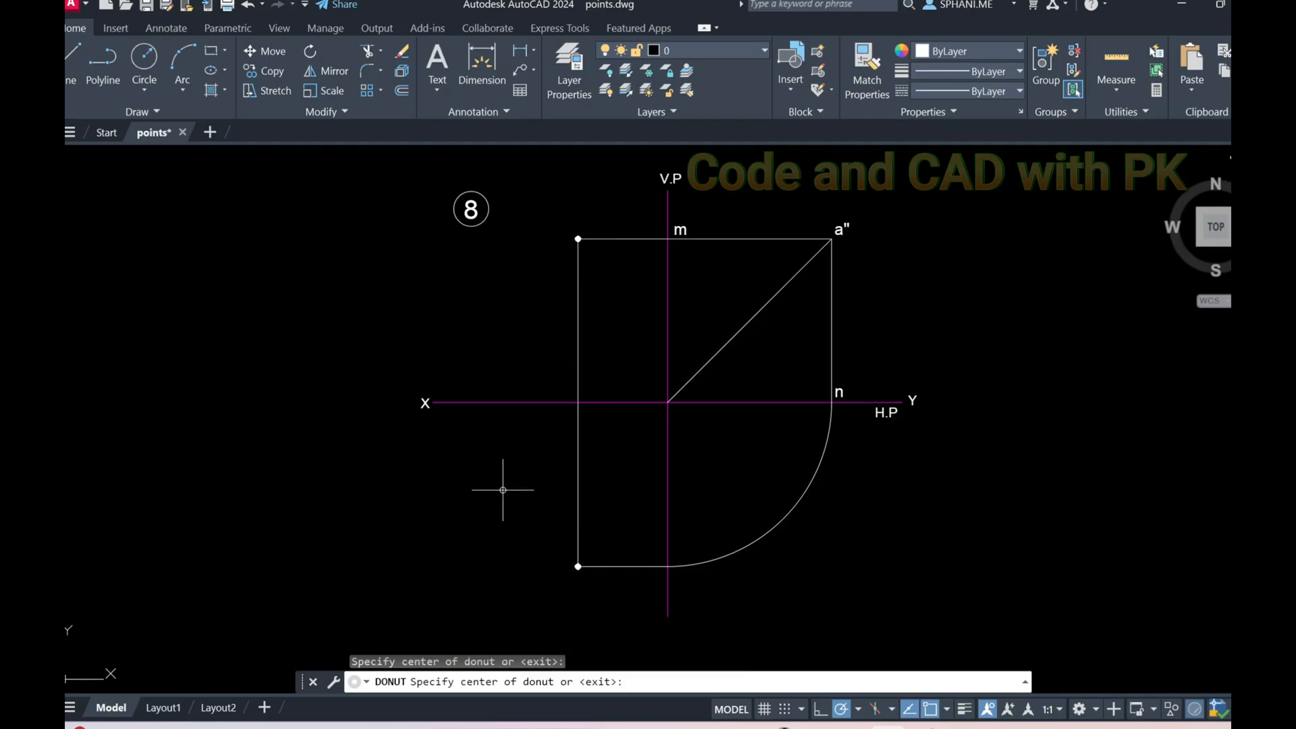
key("Return")
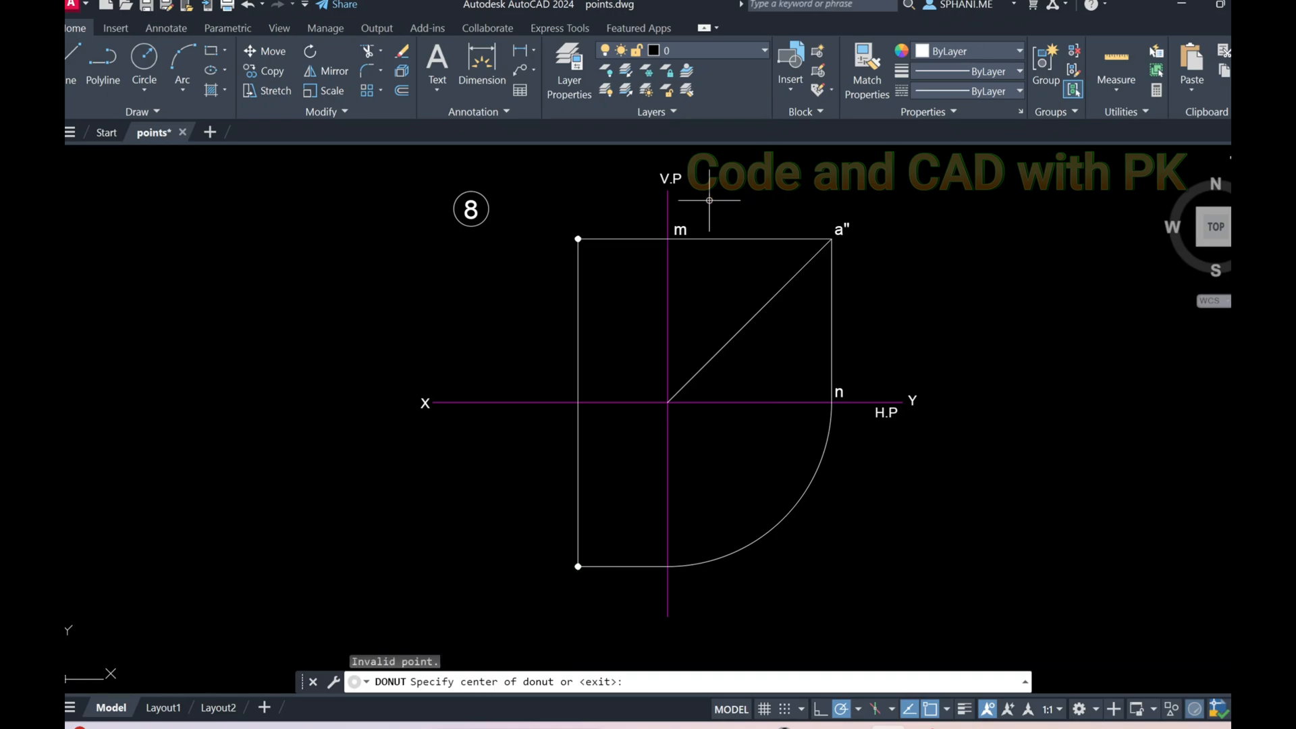
key("Escape")
Copy the m label beside the upper and lower donuts on the vertical projector.
type("c")
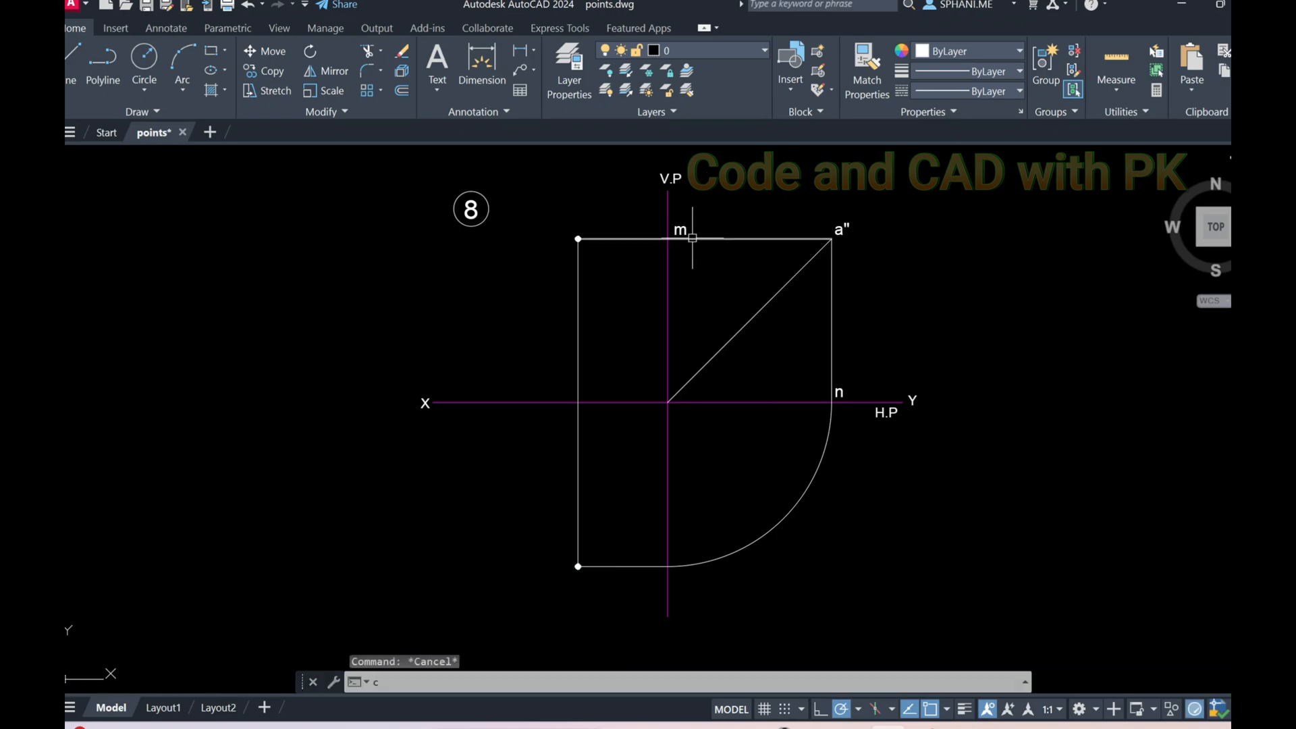
type("o")
key("Return")
key("Return")
left_click(1001, 260)
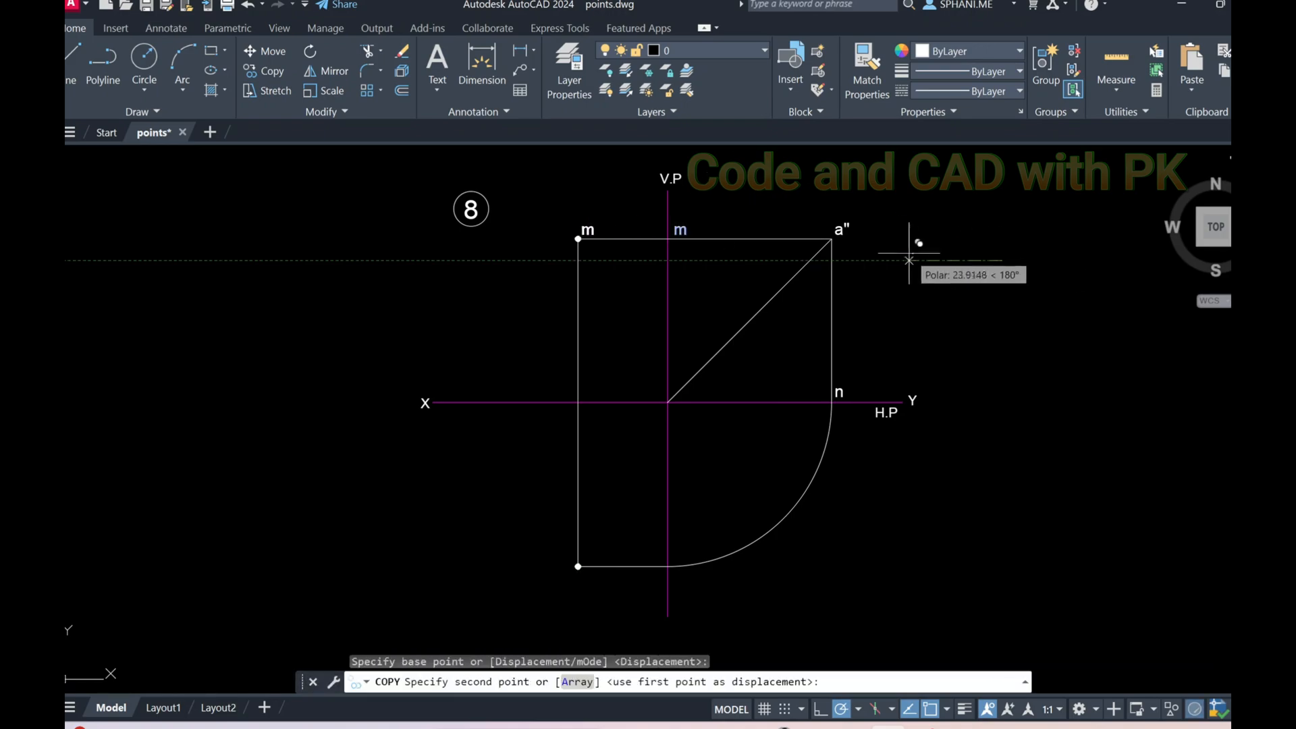
left_click(887, 260)
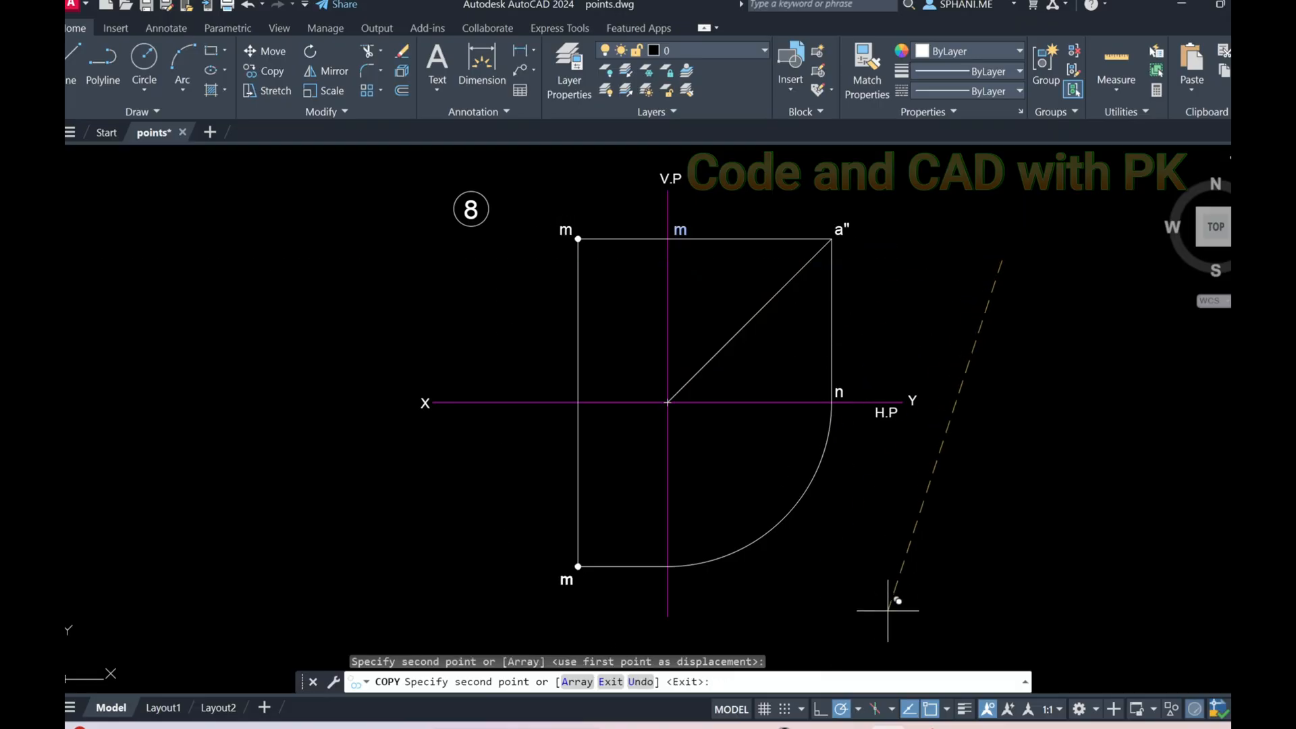
key("Escape")
Change the label at the upper donut to a' and the one at the lower donut to a, and finish text editing.
type("ed")
key("Return")
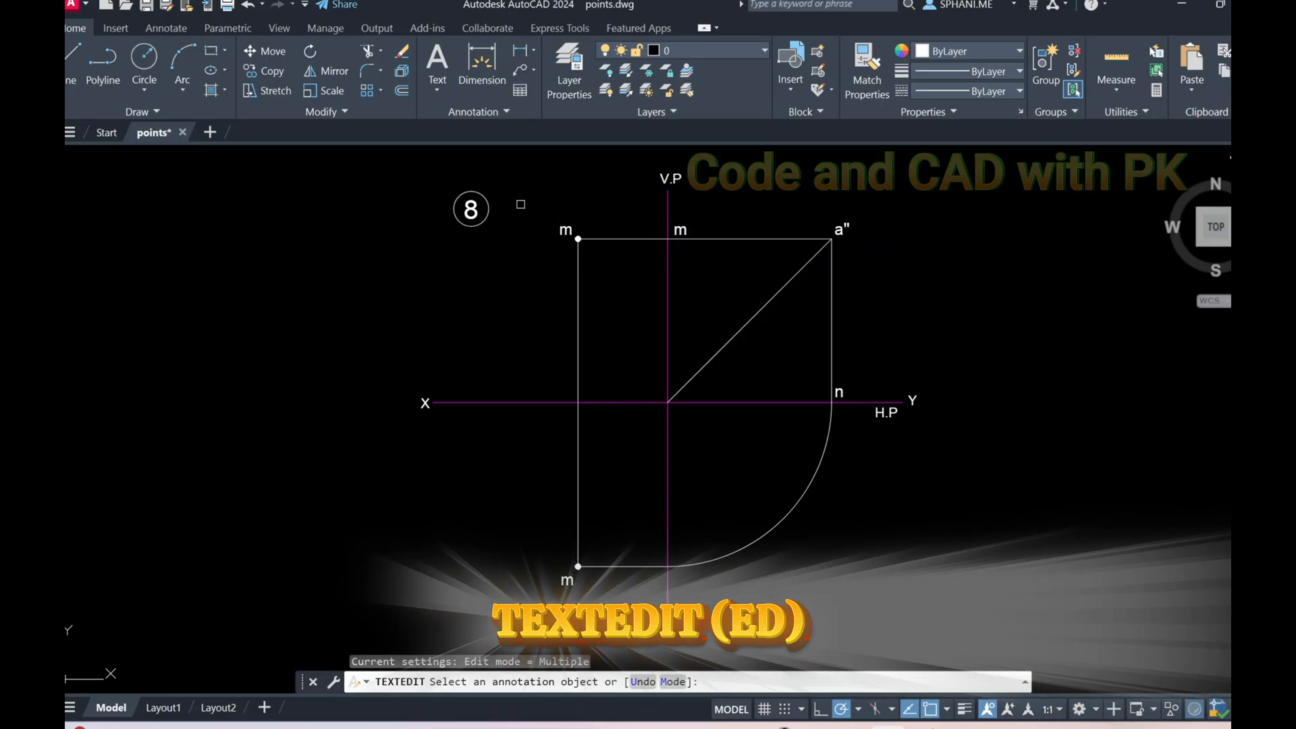
left_click(565, 231)
type("a'")
key("Return")
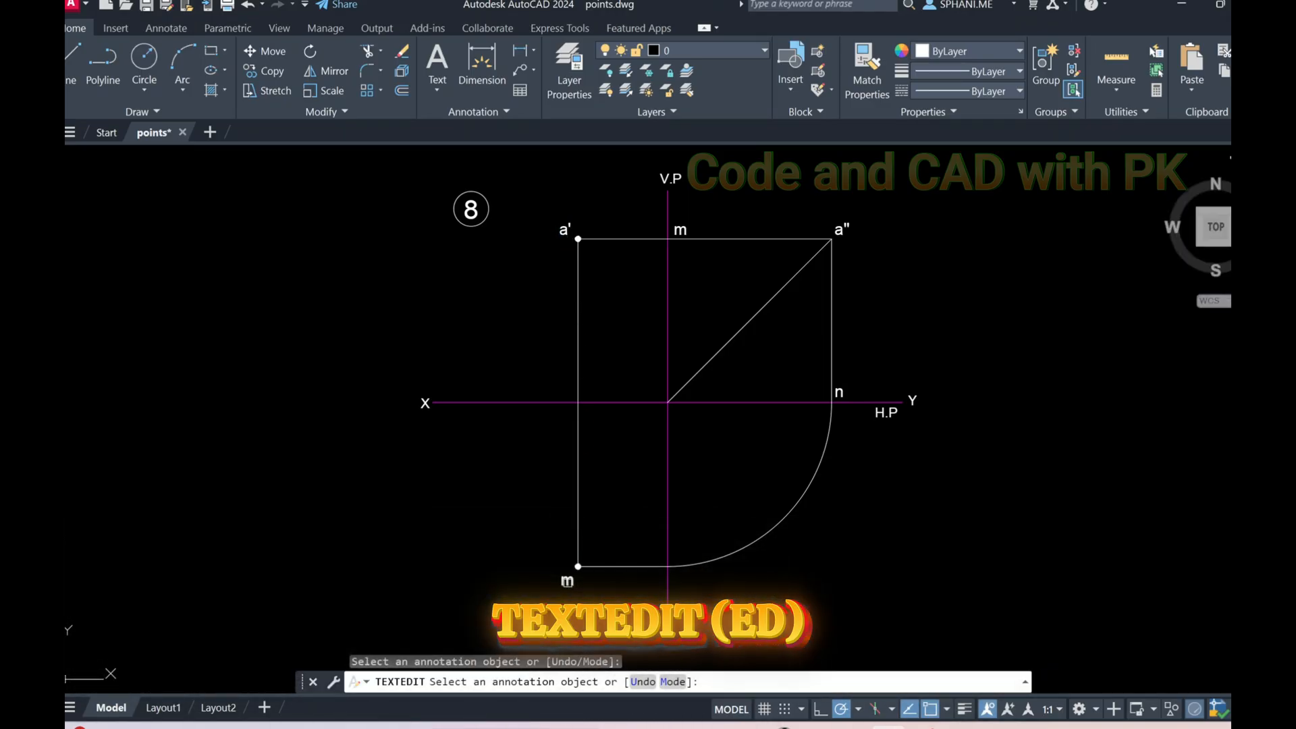
left_click(569, 582)
type("a")
key("Return")
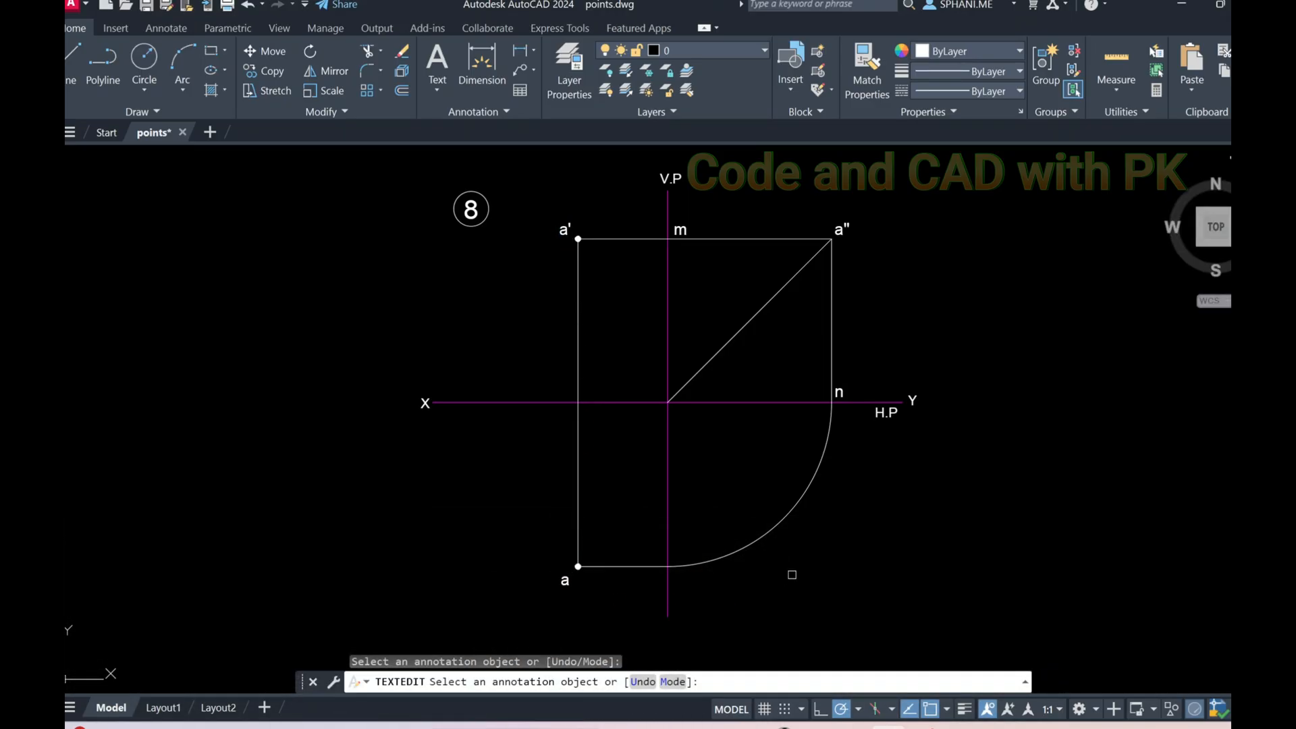
right_click(797, 578)
left_click(850, 407)
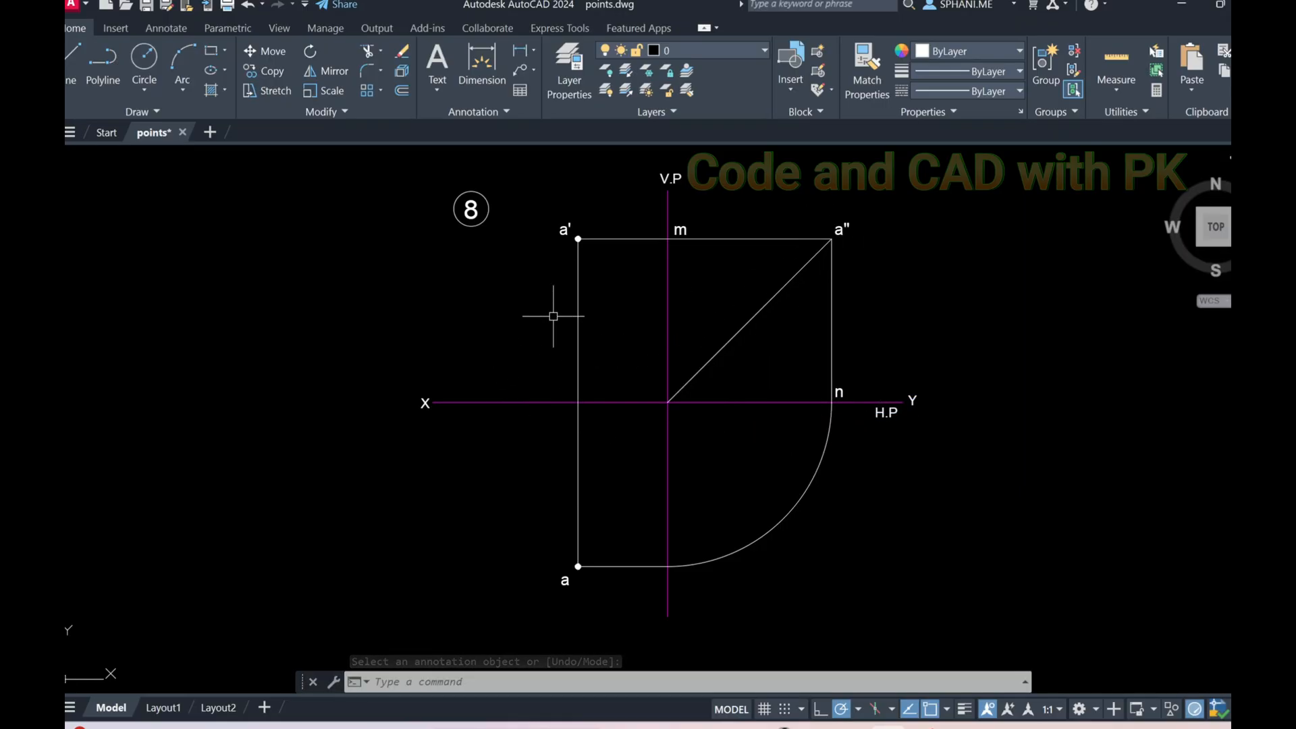
Add a vertical linear dimension from the centre of donut a' to the XY line, placed left of the projector.
type("DIMLIN")
key("Return")
scroll(609, 245, "up", 4)
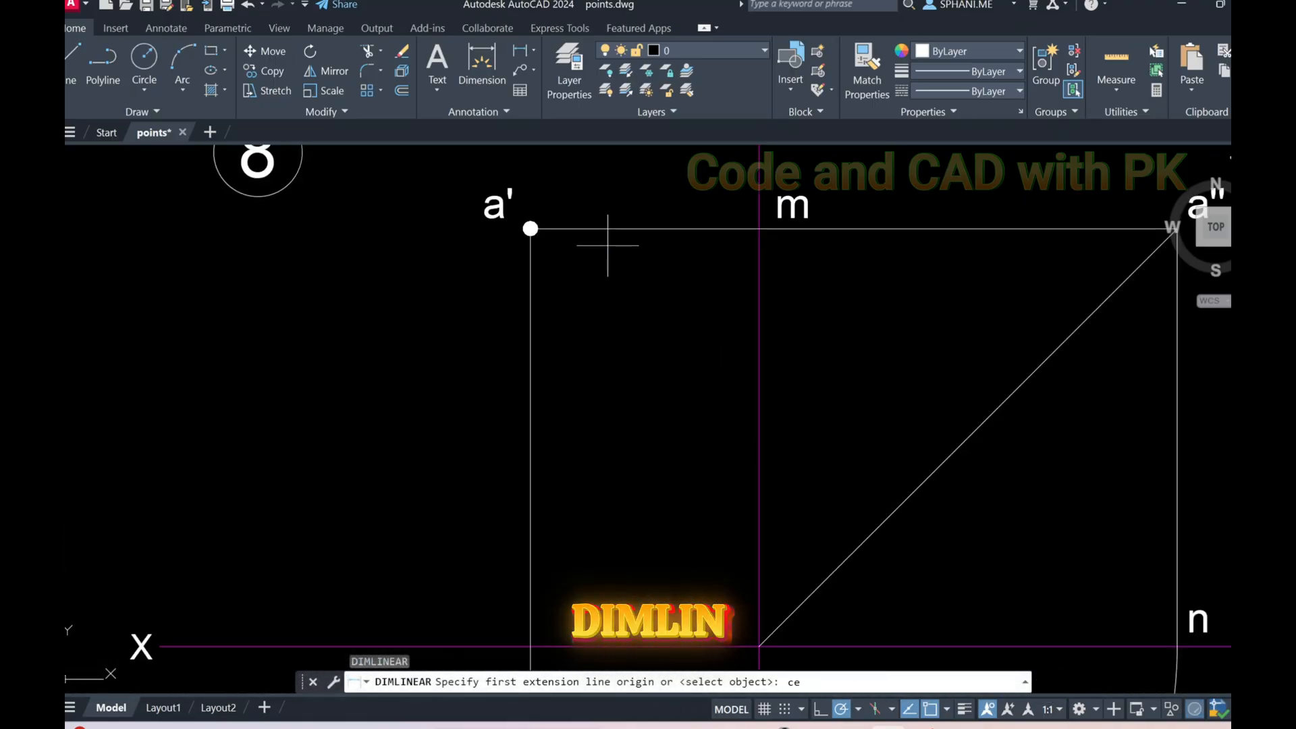
left_click(530, 228)
scroll(604, 391, "down", 4)
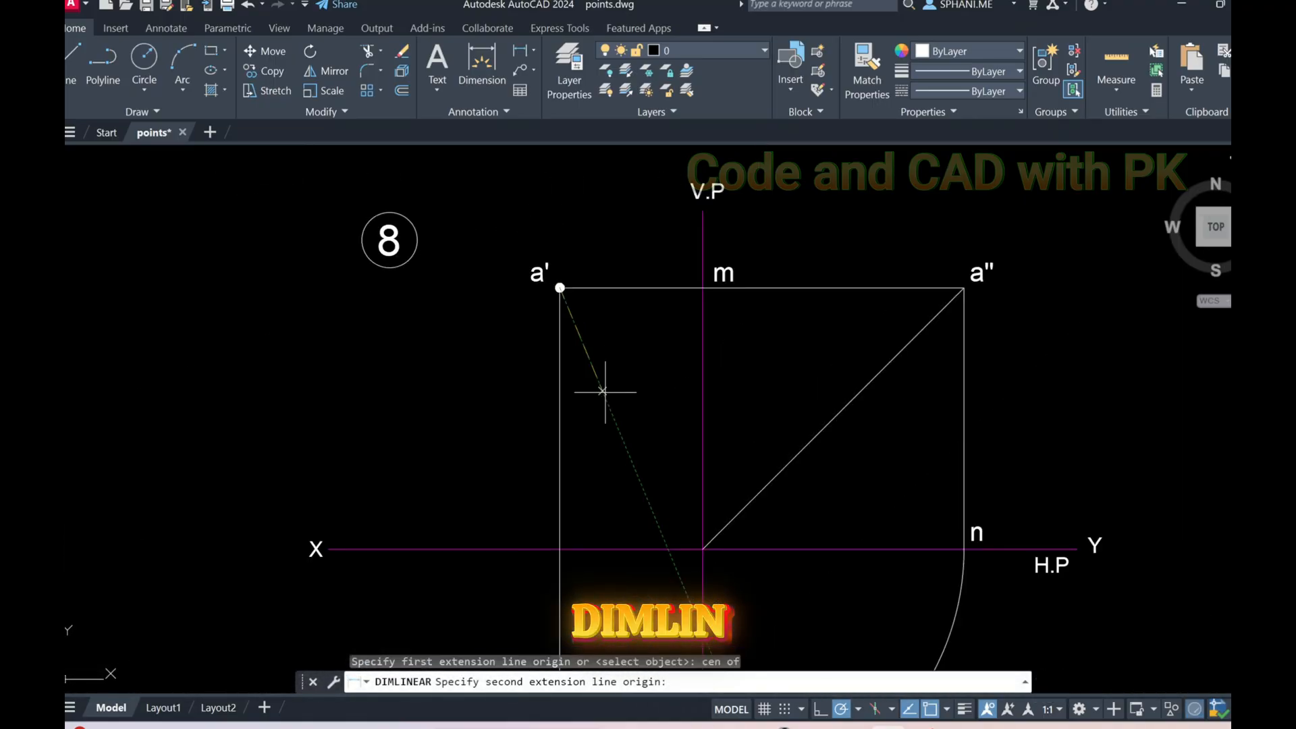
left_click(576, 492)
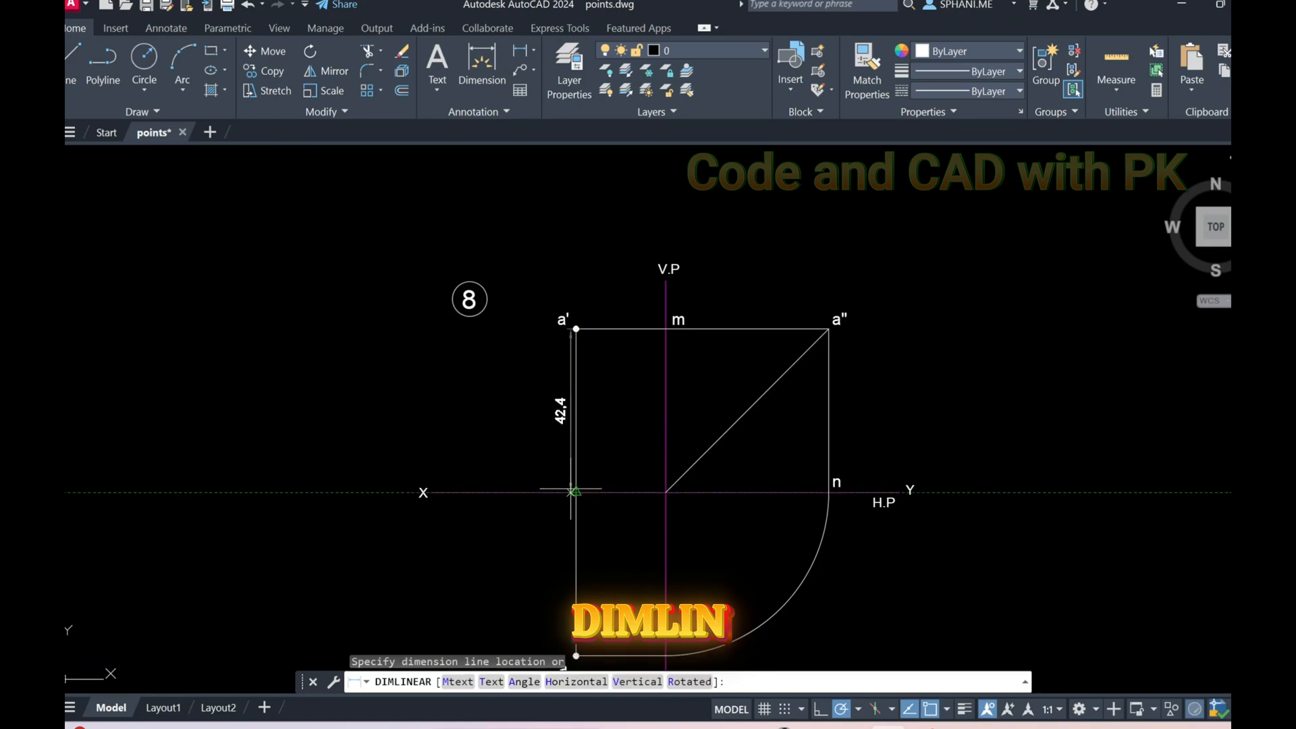
left_click(522, 492)
Add a vertical linear dimension from the centre of donut a to the XY line, aligned with the dimension above it.
middle_click_drag(542, 547, 588, 432)
key("Return")
scroll(613, 544, "up", 5)
type("cen")
key("space")
left_click(629, 535)
middle_click_drag(649, 388, 645, 544)
middle_click_drag(629, 336, 622, 482)
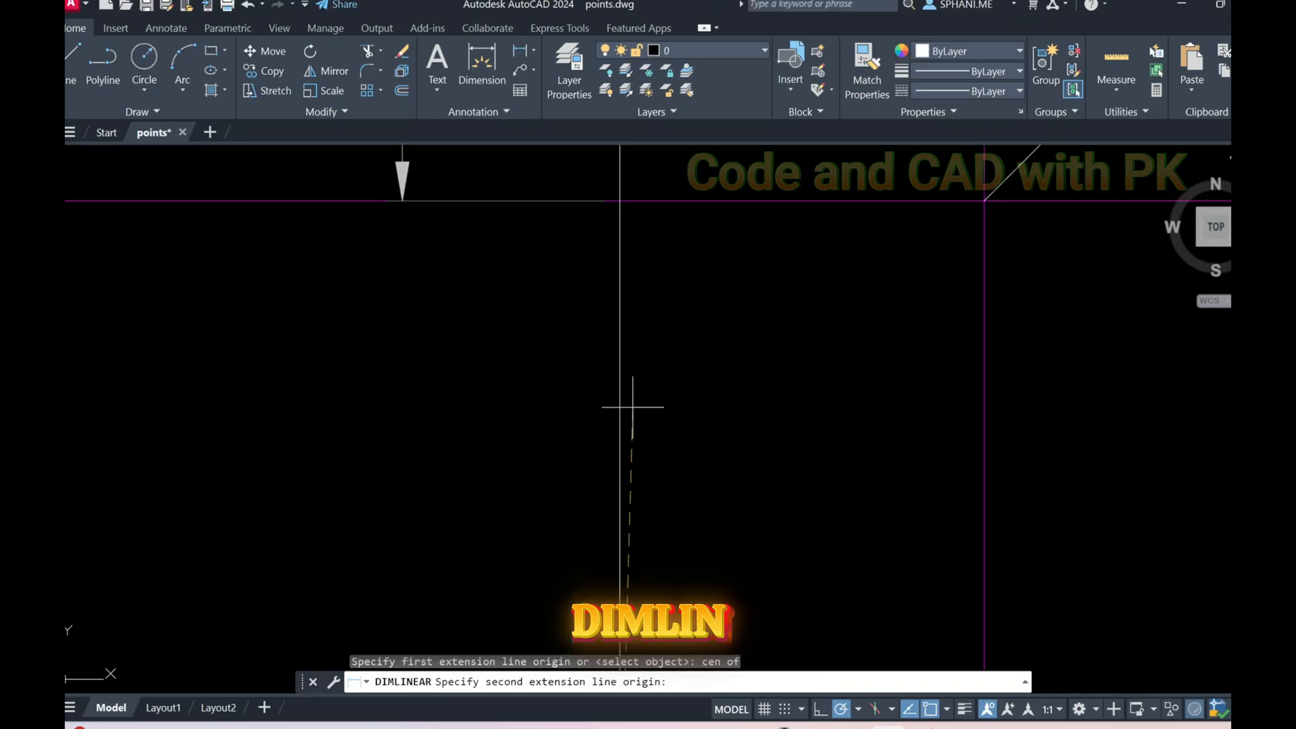
left_click(403, 201)
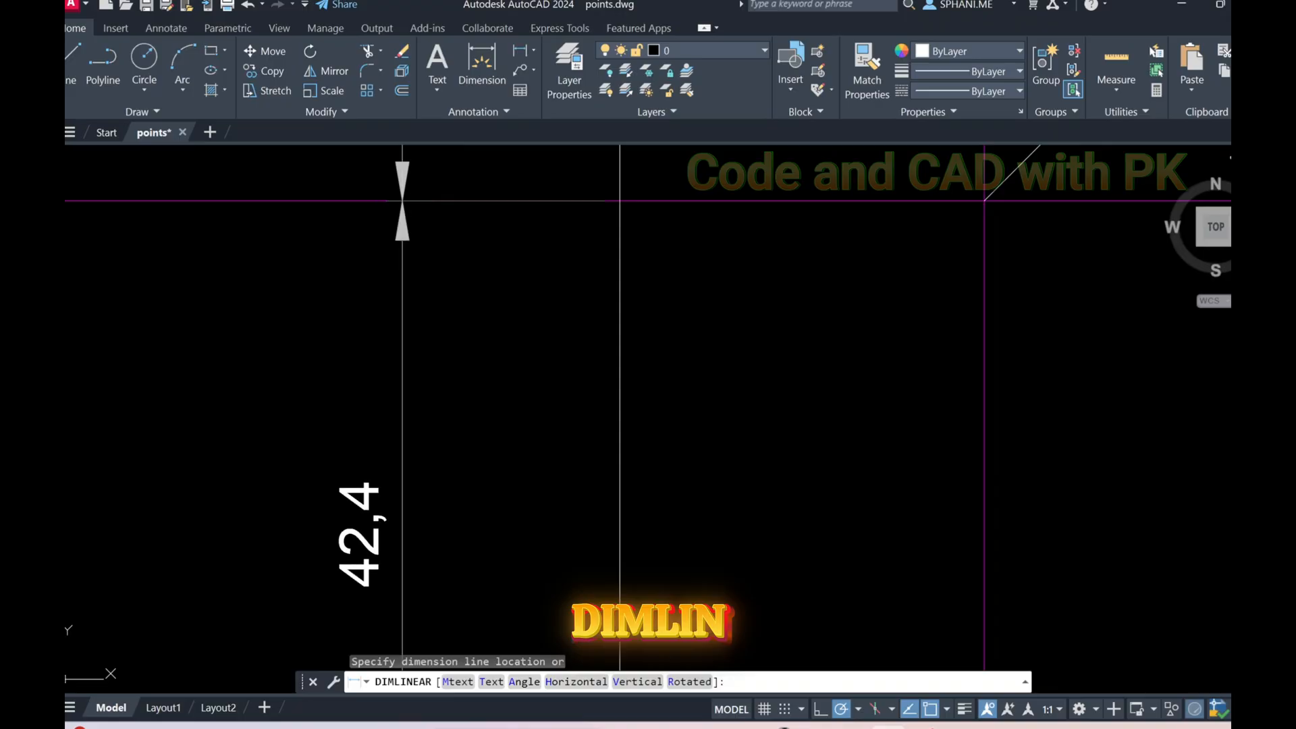
left_click(402, 201)
scroll(514, 299, "down", 6)
Add an aligned dimension to the 45° line from the axes' intersection to a", offset to its lower-right side.
type("z")
key("Return")
type("e")
key("Return")
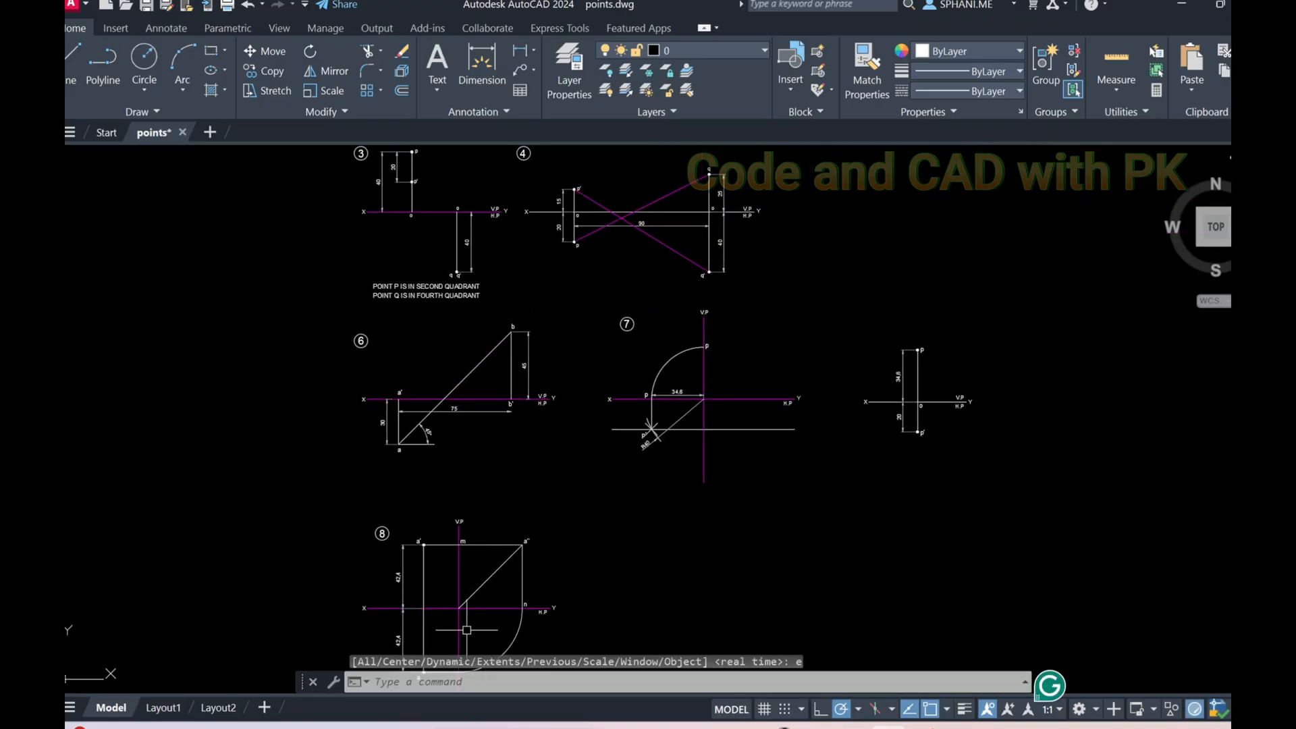
scroll(466, 630, "up", 5)
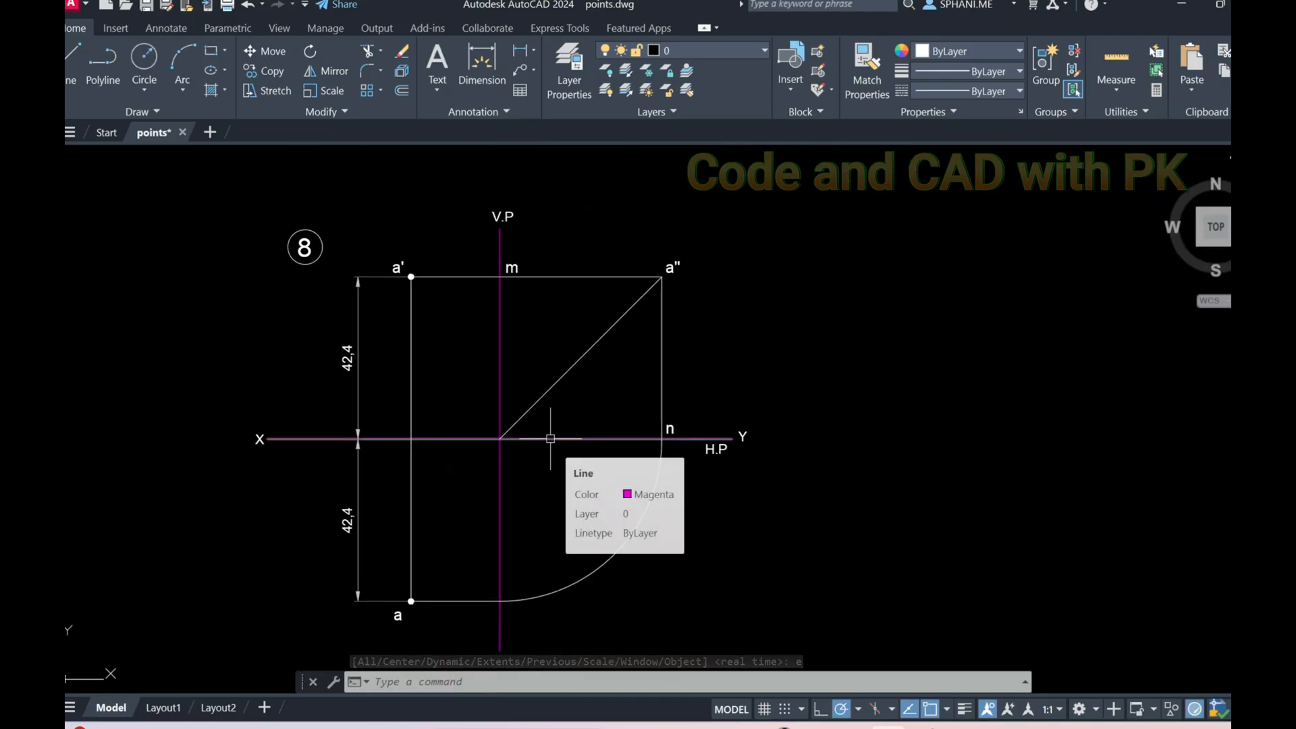
type("DIMALI")
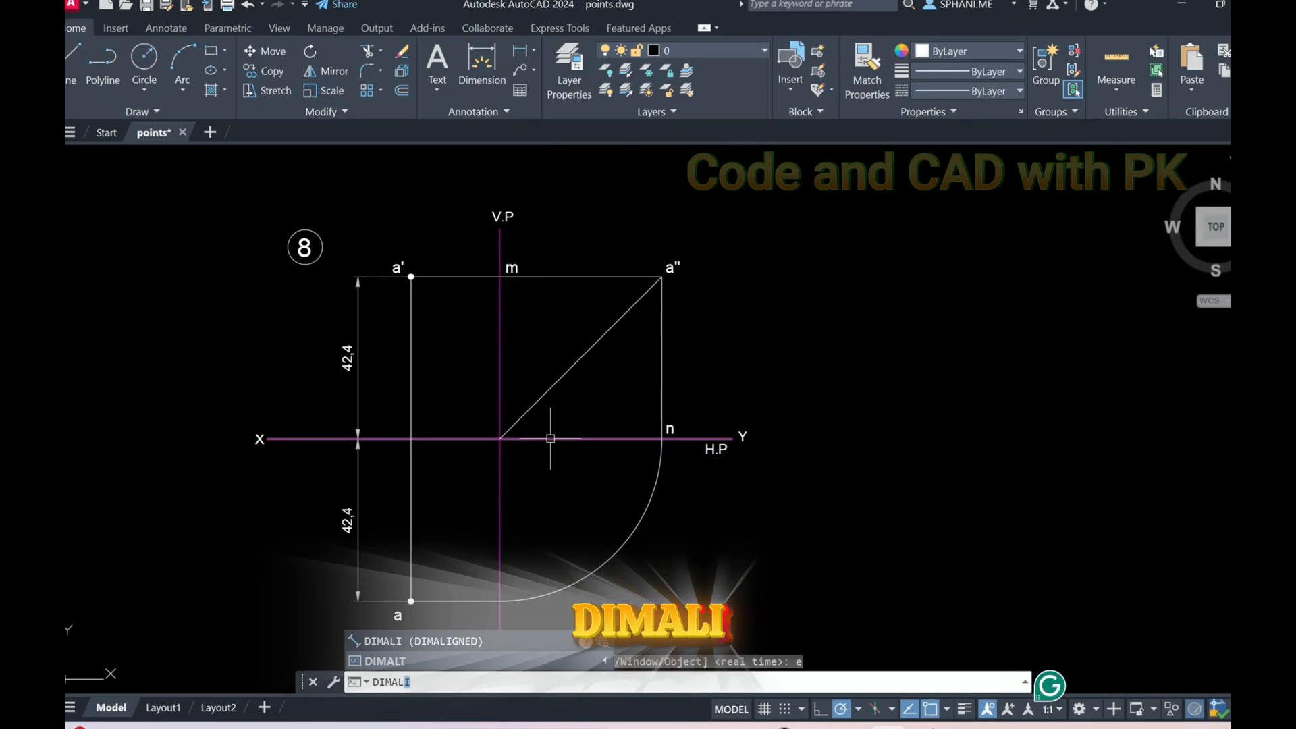
key("Return")
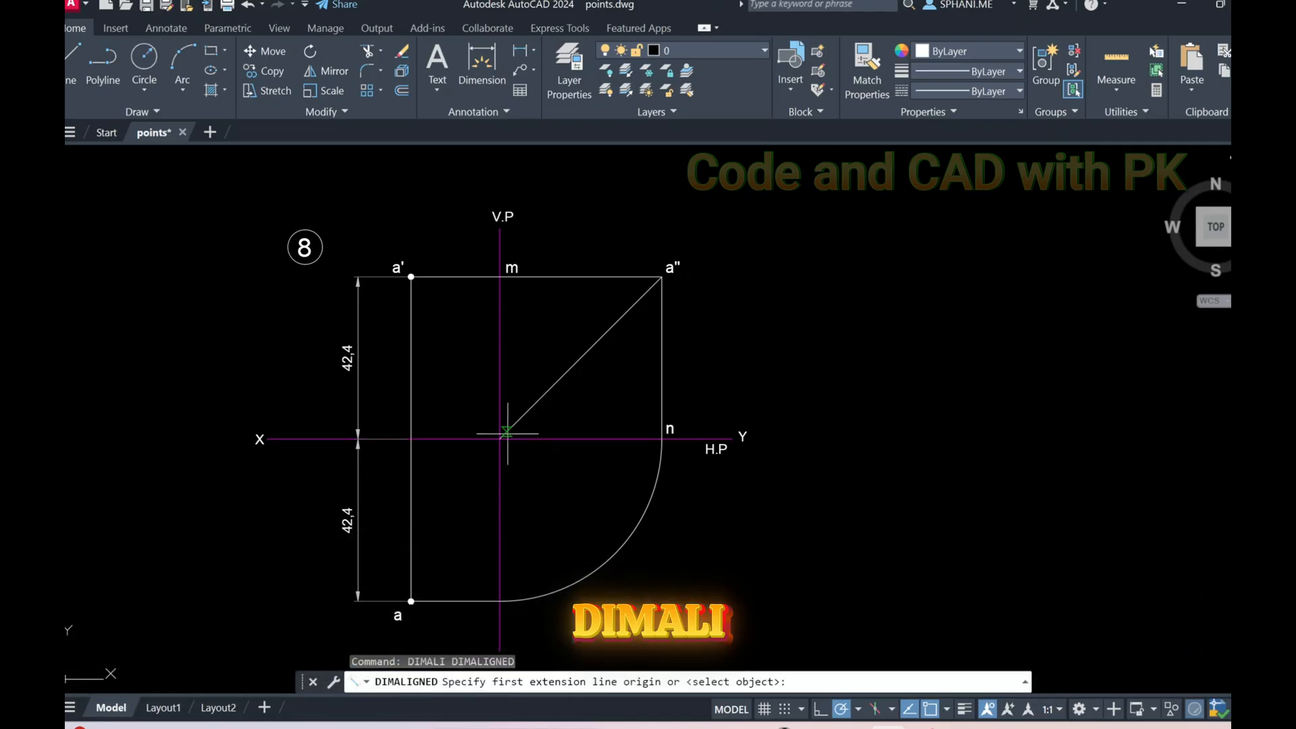
left_click(509, 430)
left_click(659, 280)
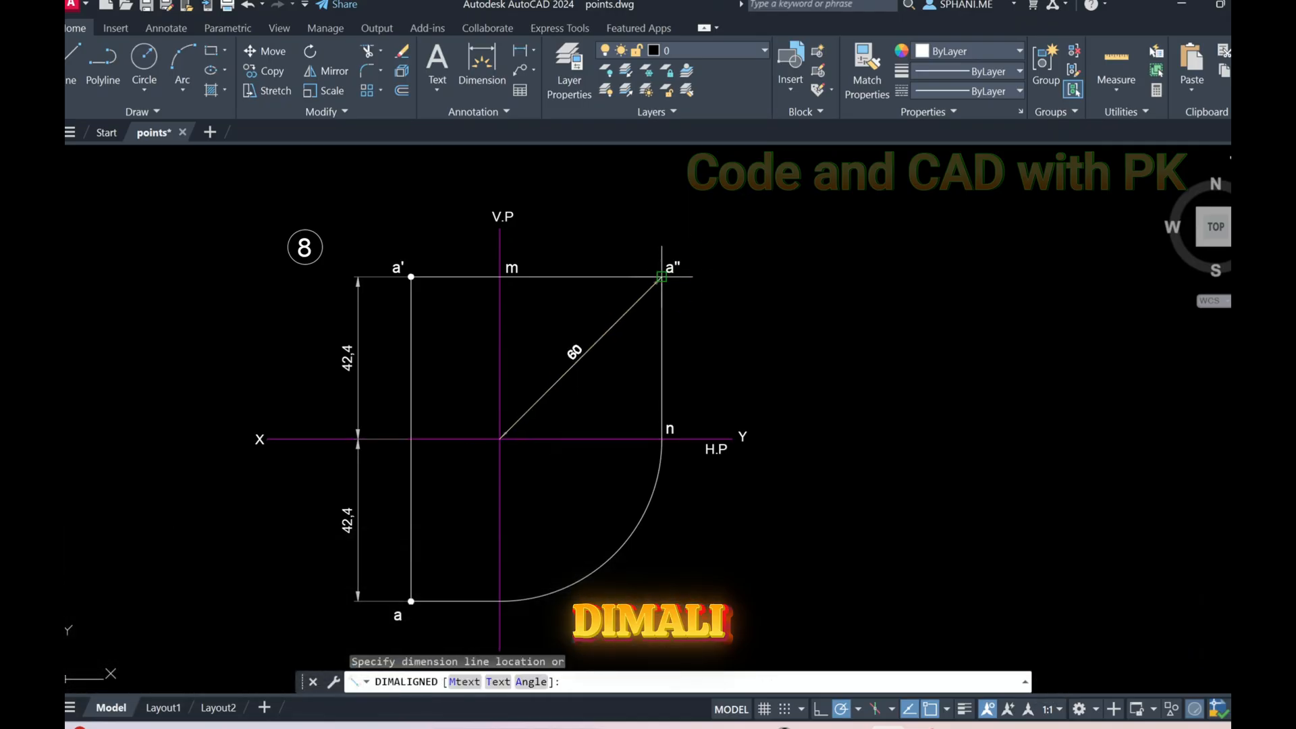
left_click(688, 304)
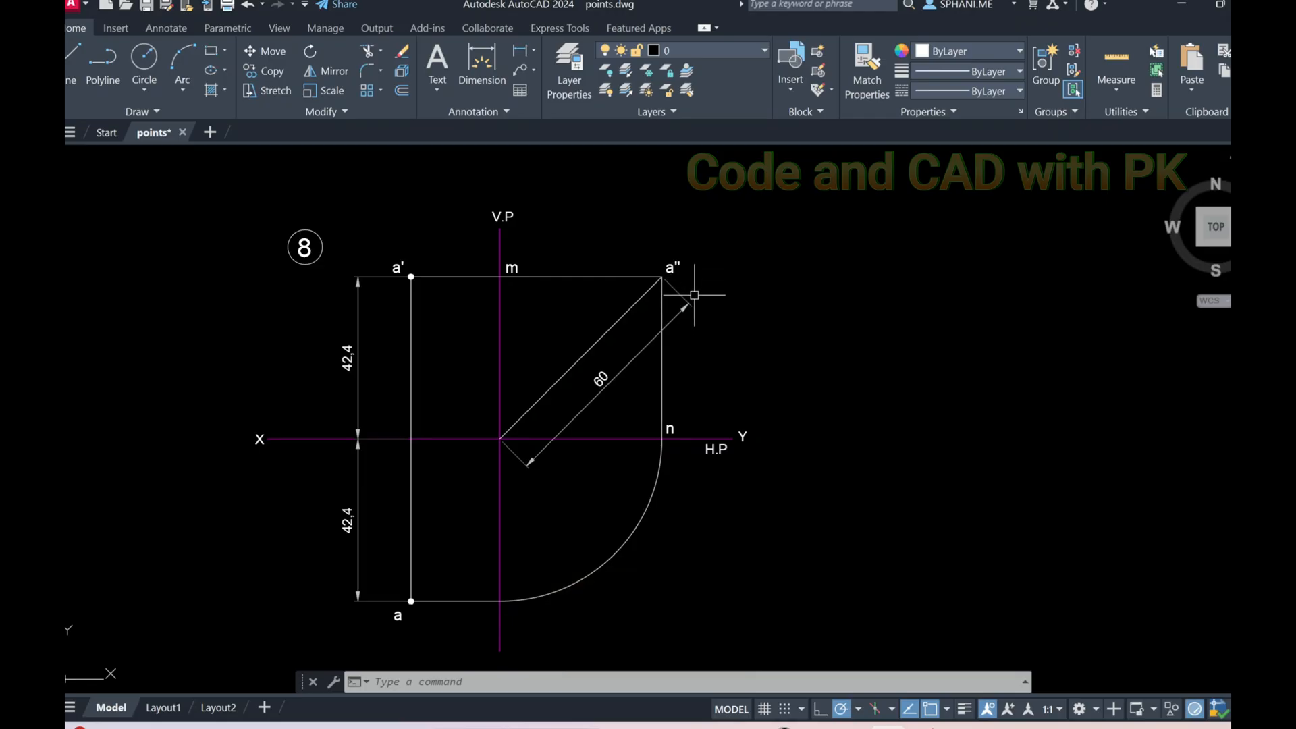
Draw a line from point n on the XY line to the arc's lower end on the vertical axis.
left_click(682, 290)
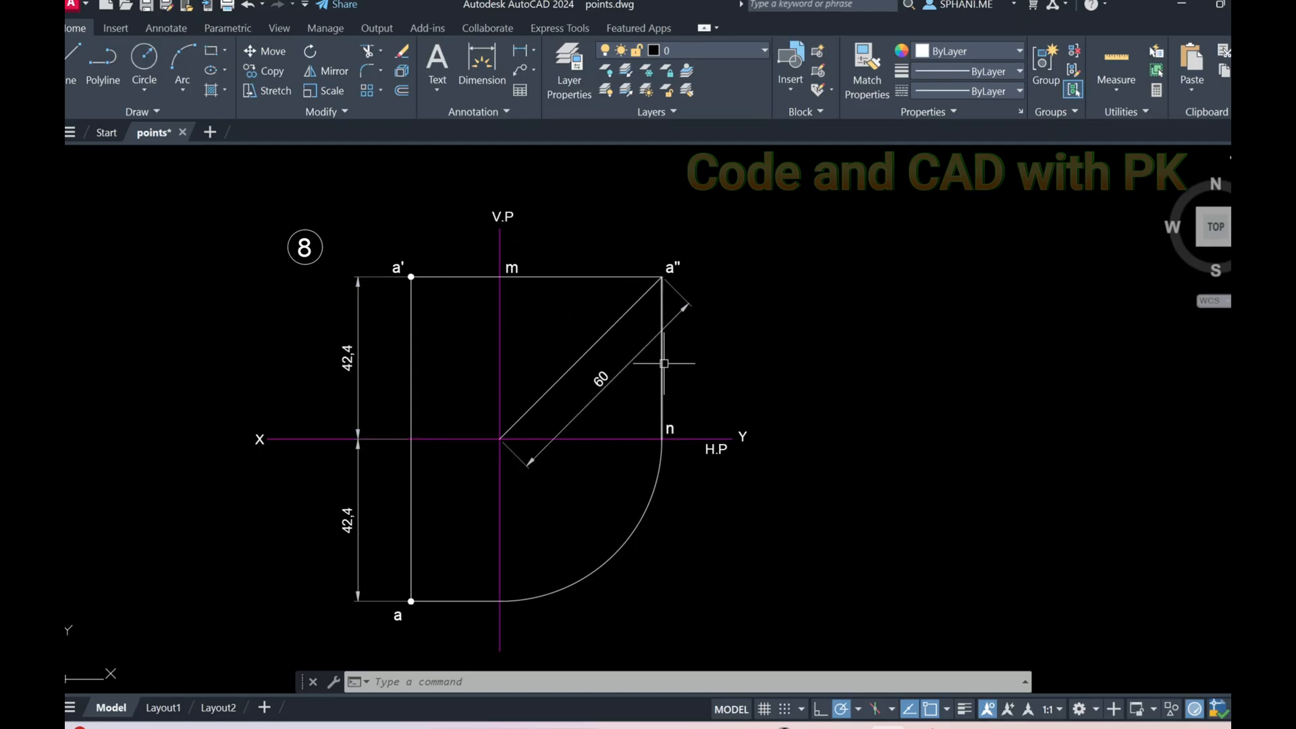
type("l")
key("Return")
left_click(662, 439)
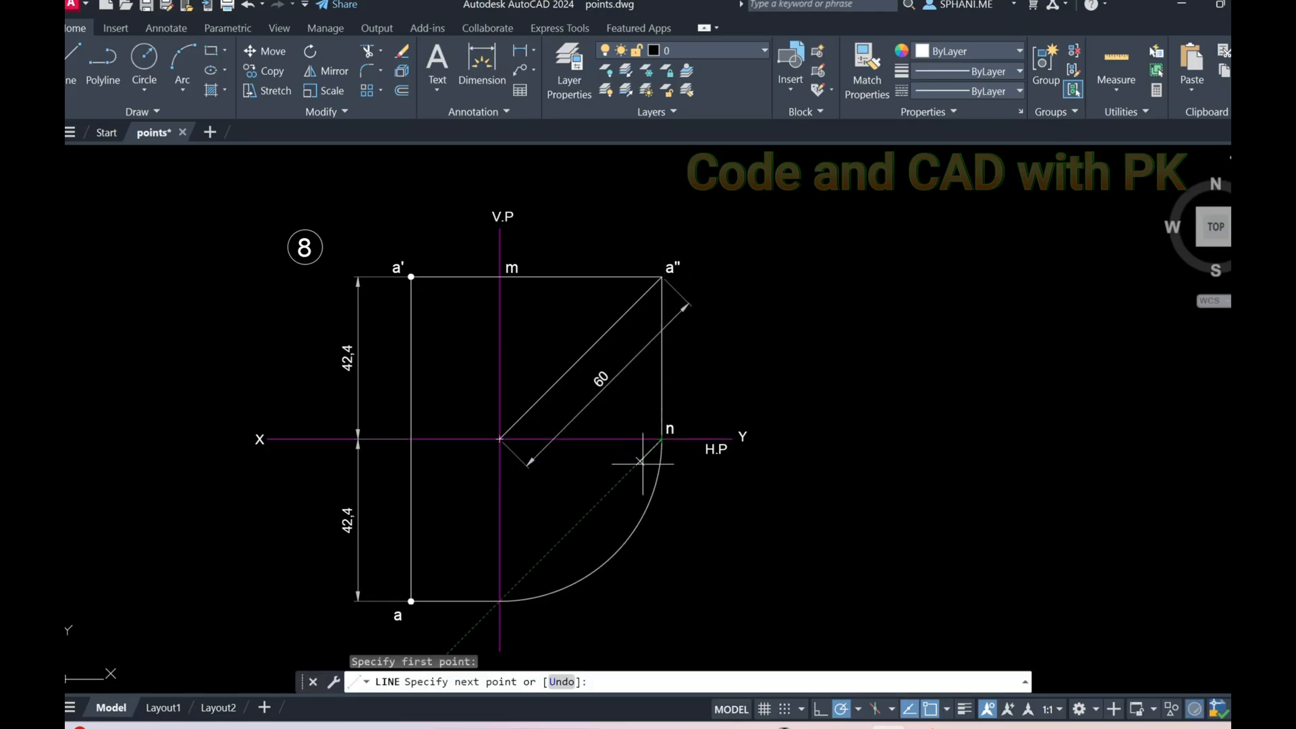
left_click(500, 601)
key("Escape")
Erase the slanted straight line joining the two ends of the arc.
left_click(592, 511)
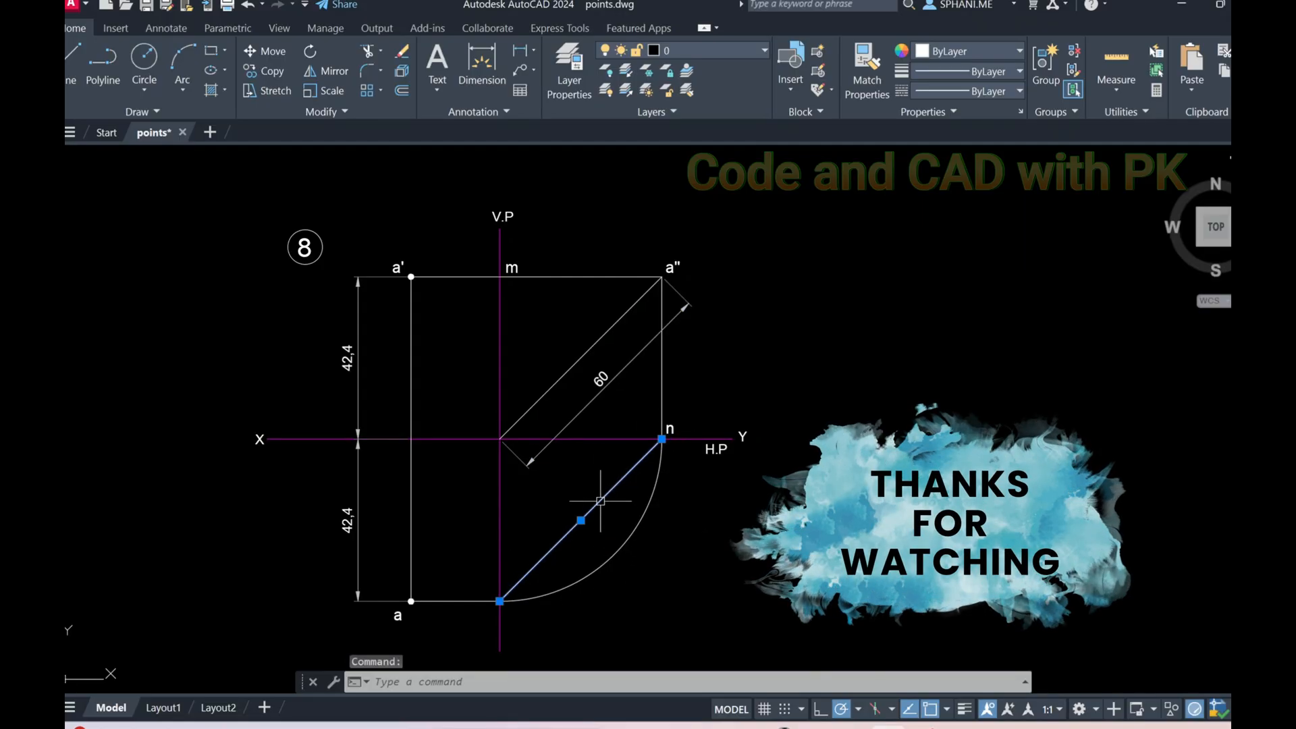
type("e")
key("Return")
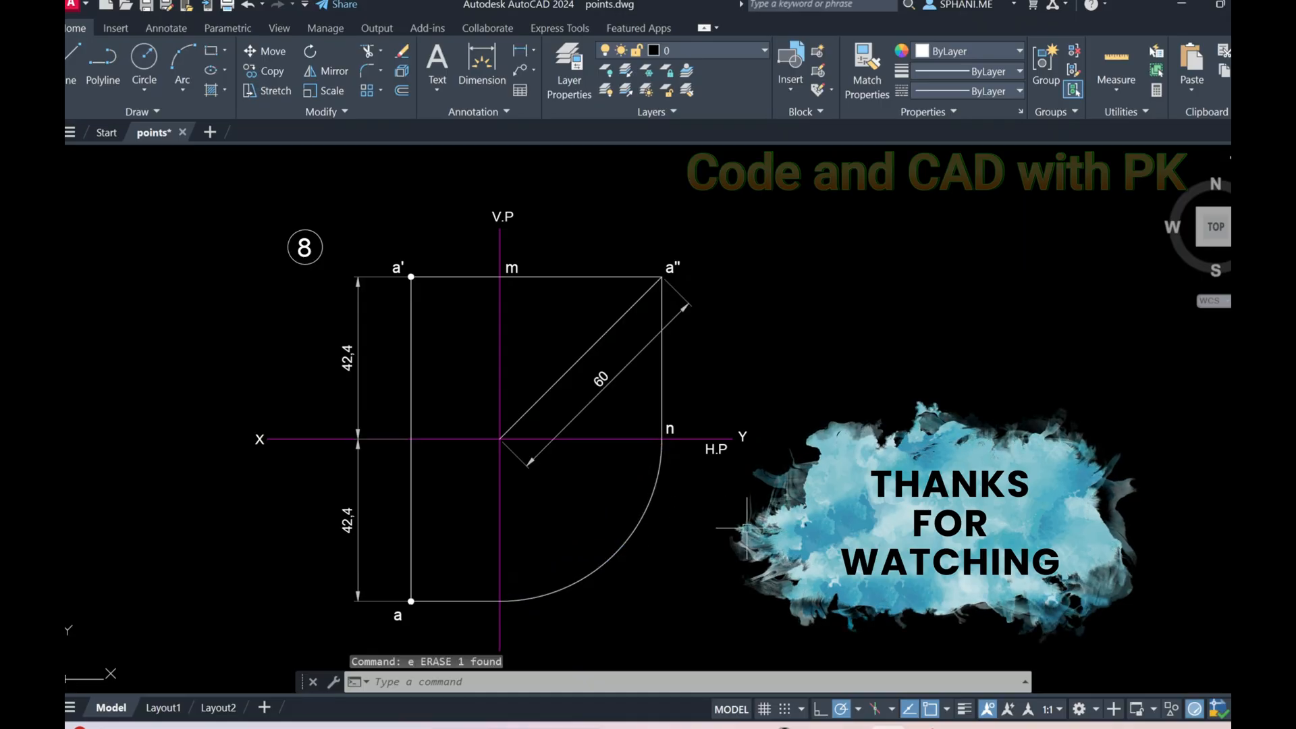
View the full extents of the drawing, and return to a close, centred view of figure 8.
type("z")
key("Return")
type("e")
key("Return")
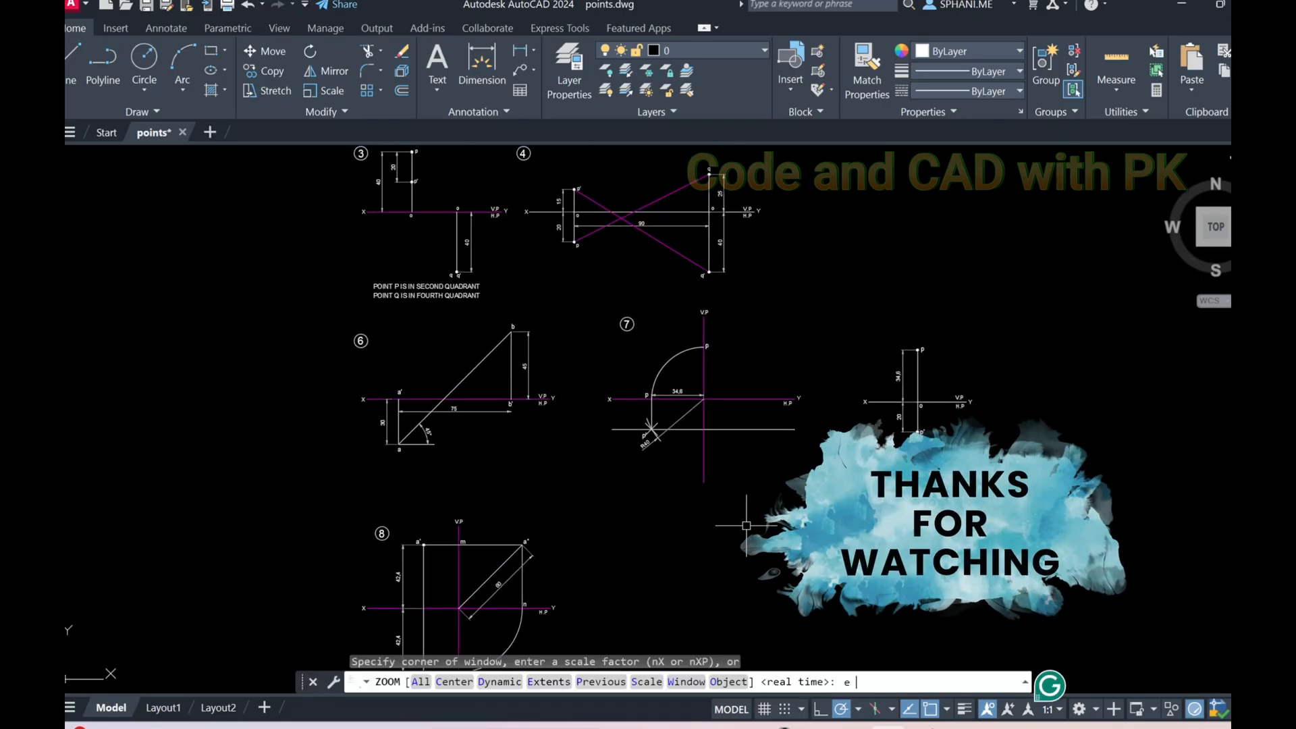
scroll(516, 554, "up", 6)
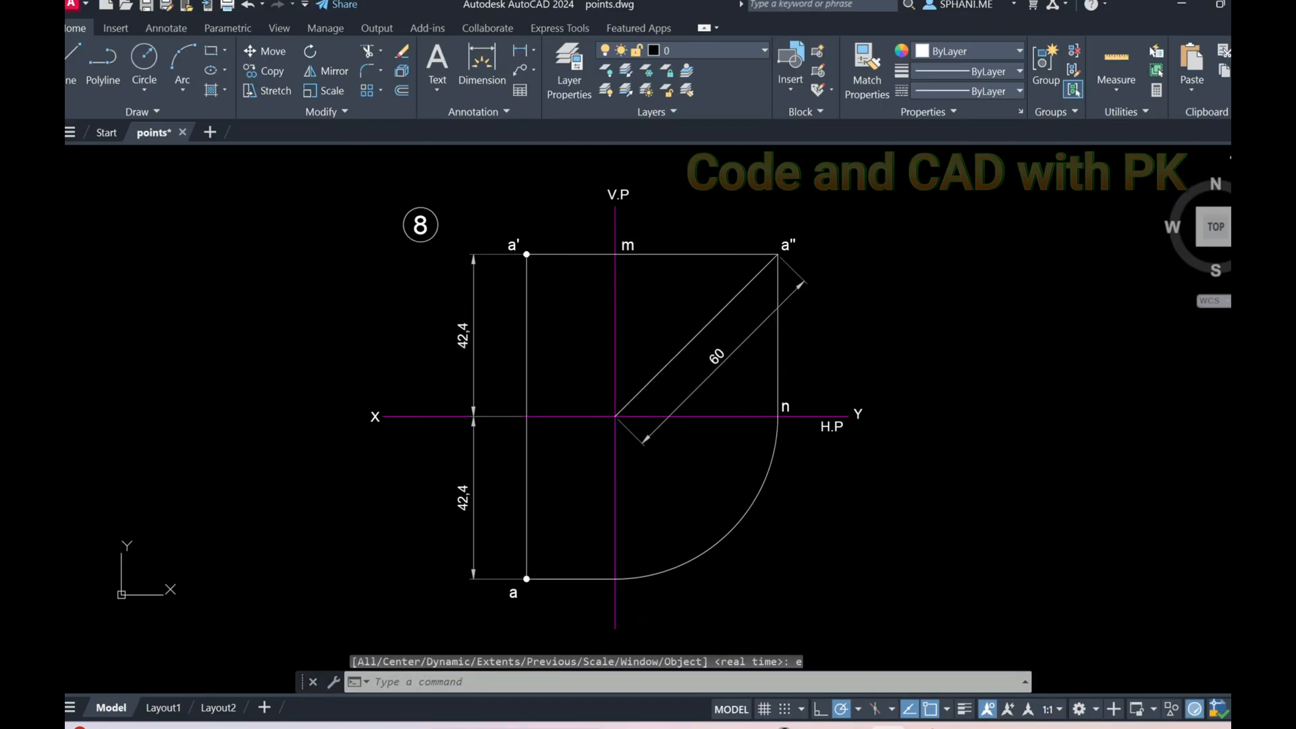
mouse_move(731, 408)
middle_mouse_down()
mouse_move(857, 414)
mouse_move(759, 399)
middle_mouse_up()
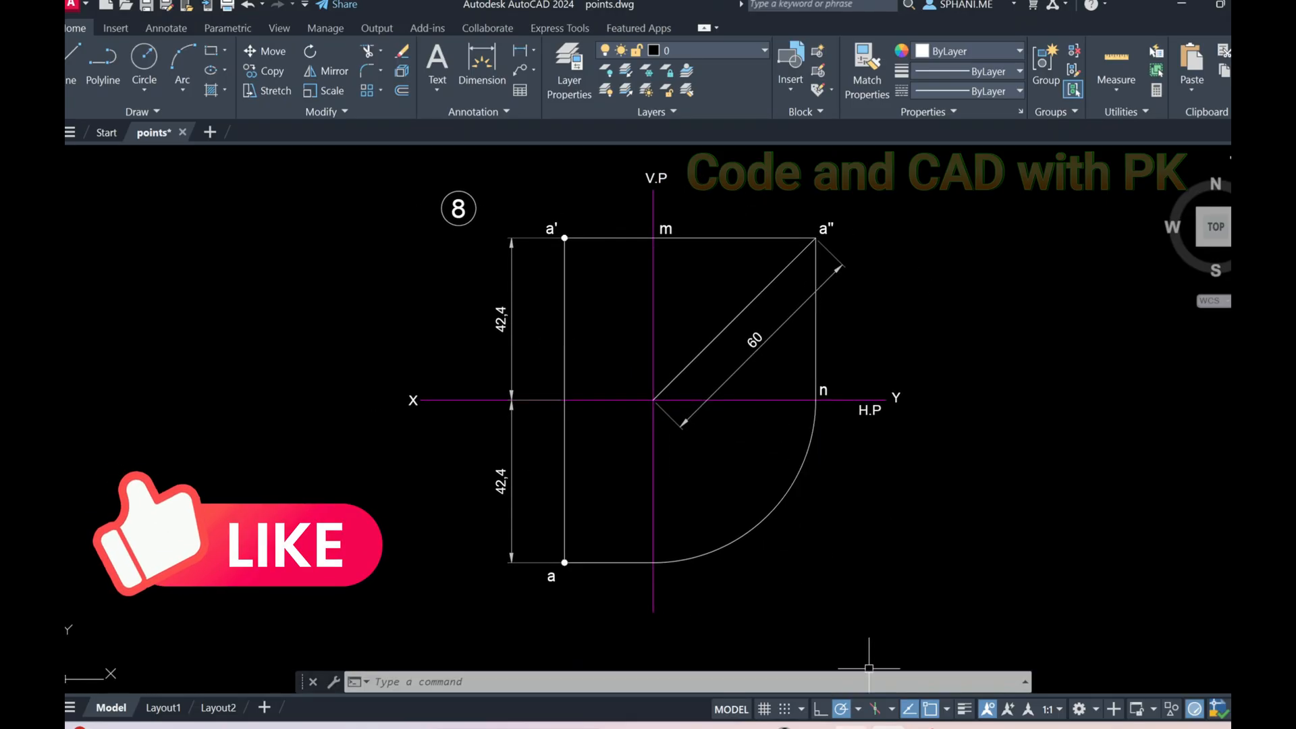
Switch to the exercise PDF in Acrobat and clear the text selection on exercise 8.
left_click(851, 726)
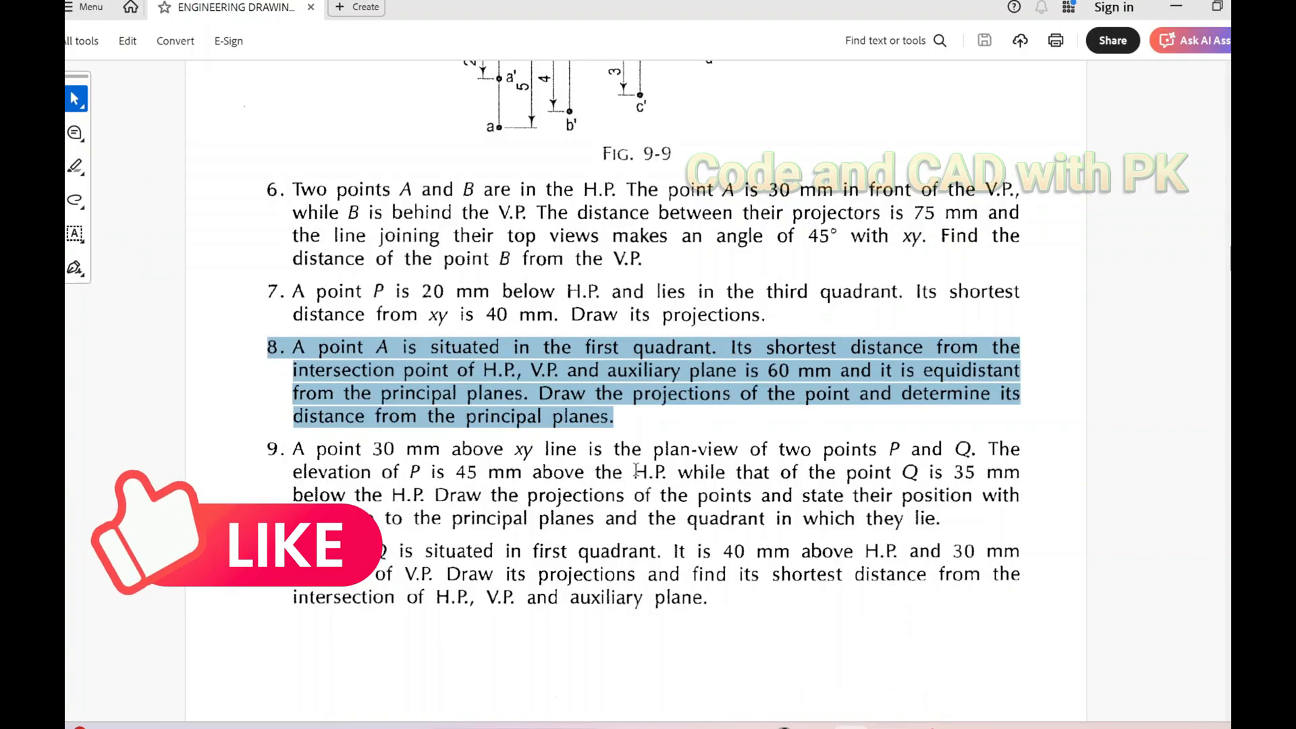
left_click(618, 472)
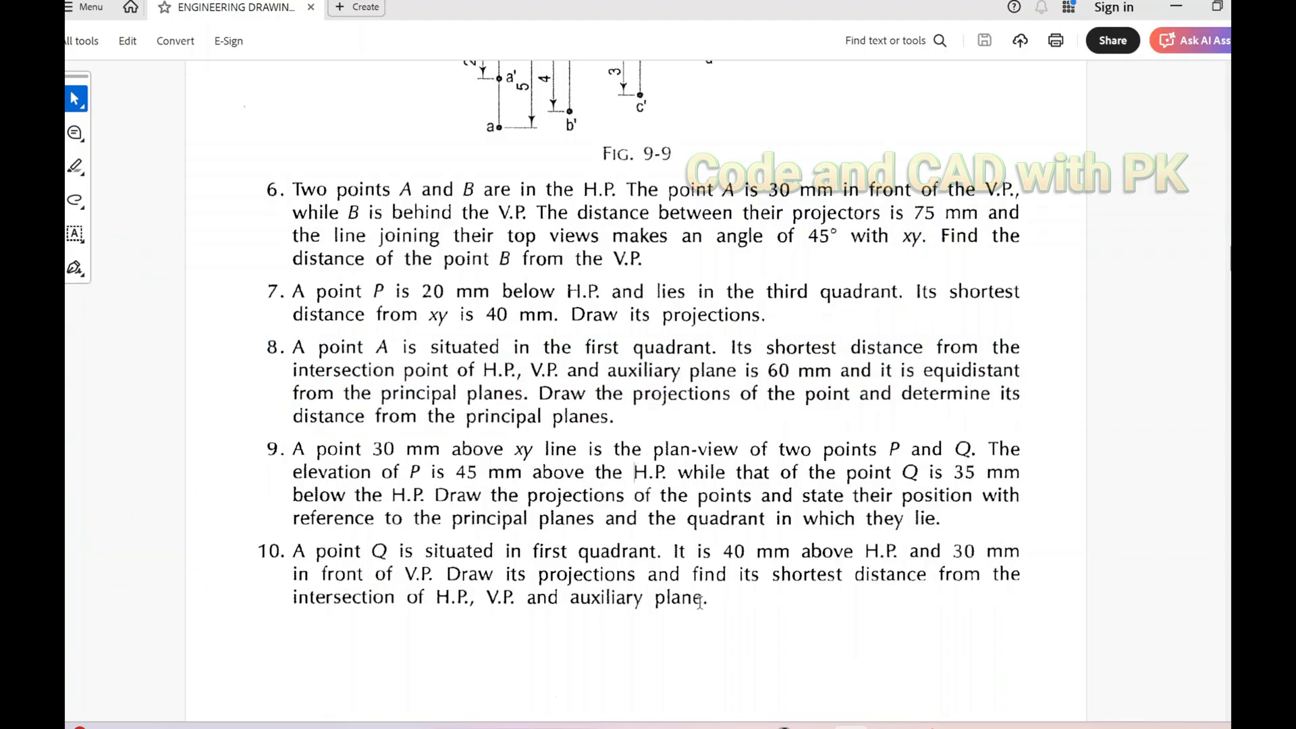